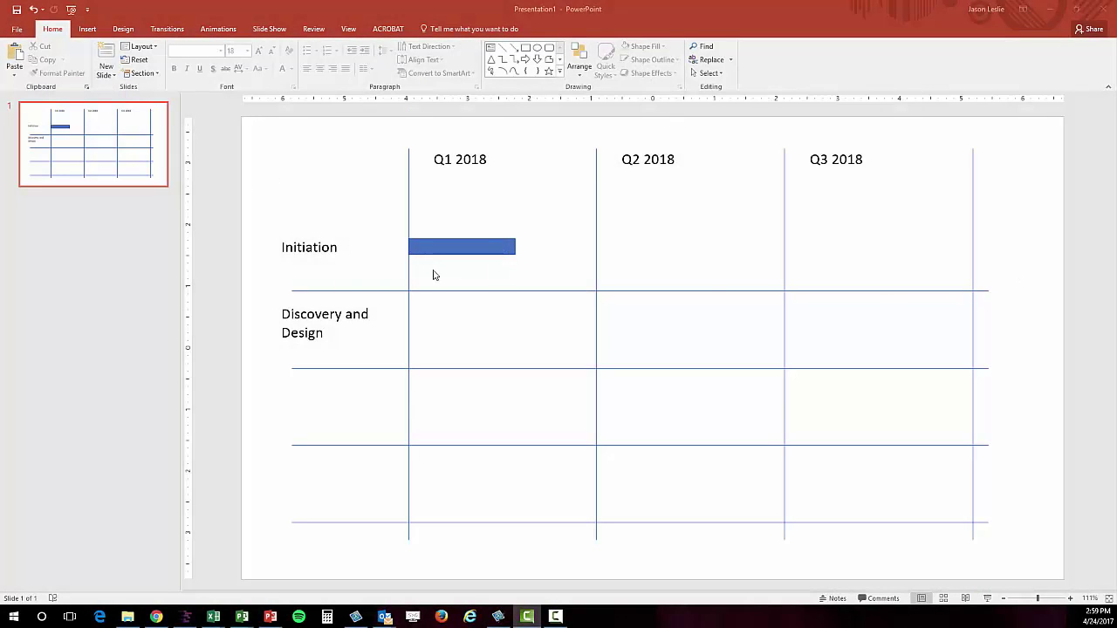
Step: Draw a rectangle about 1.75" wide and 0.26" high just below the blue Initiation bar and give it the orange shape style
left_click(87, 28)
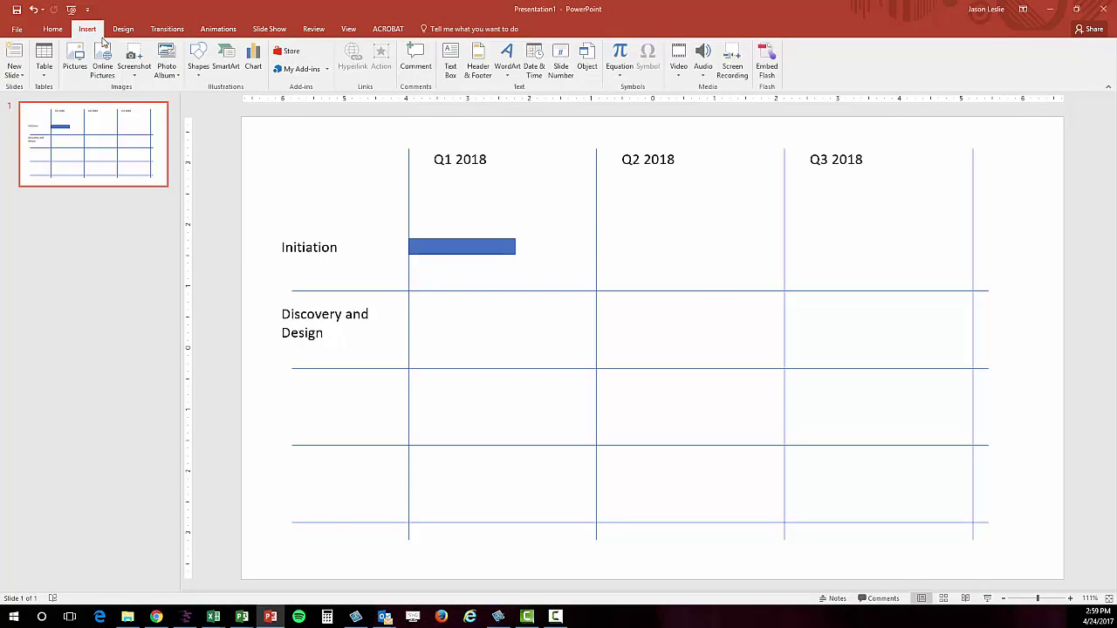
left_click(199, 59)
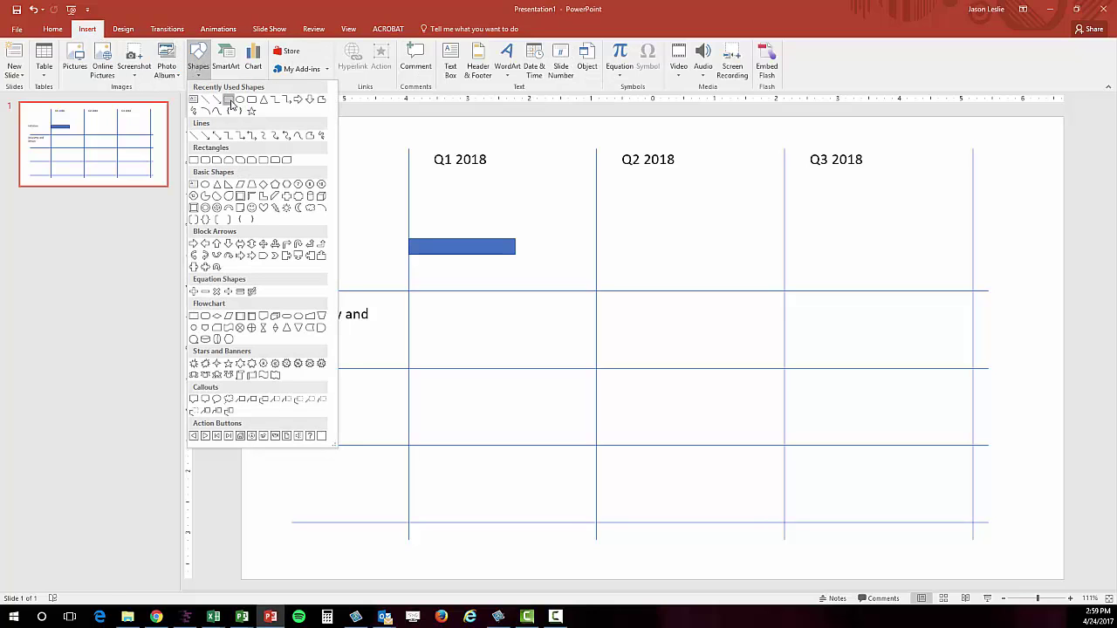
left_click(232, 112)
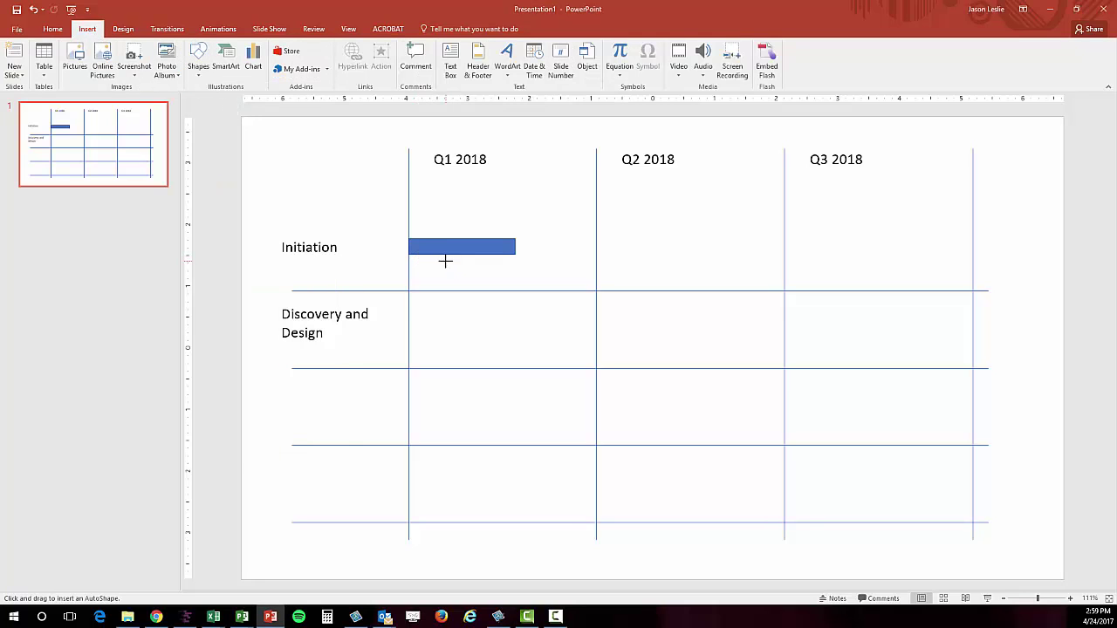
left_click_drag(445, 259, 553, 275)
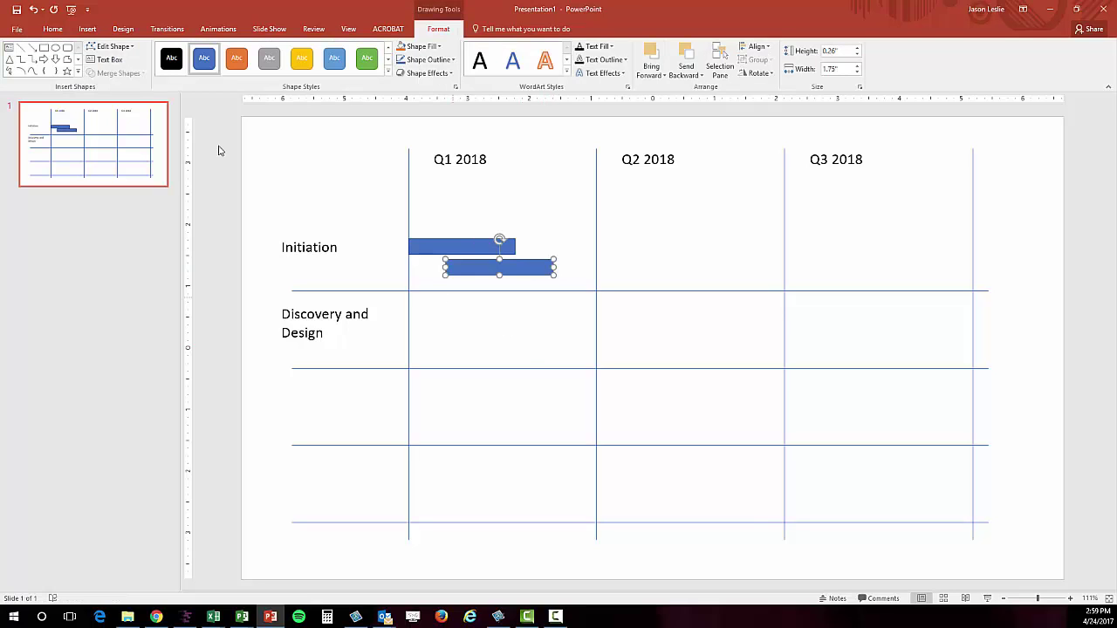
left_click(234, 59)
left_click(587, 259)
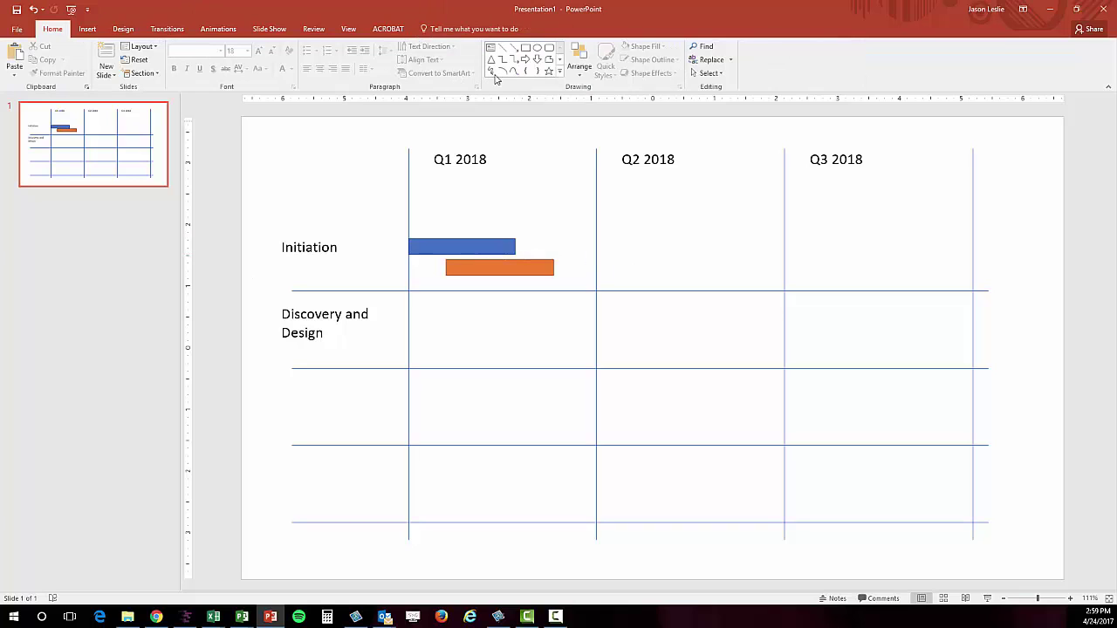
Step: Draw a small five-point star just after the orange bar and nudge that bar slightly downward
left_click(549, 73)
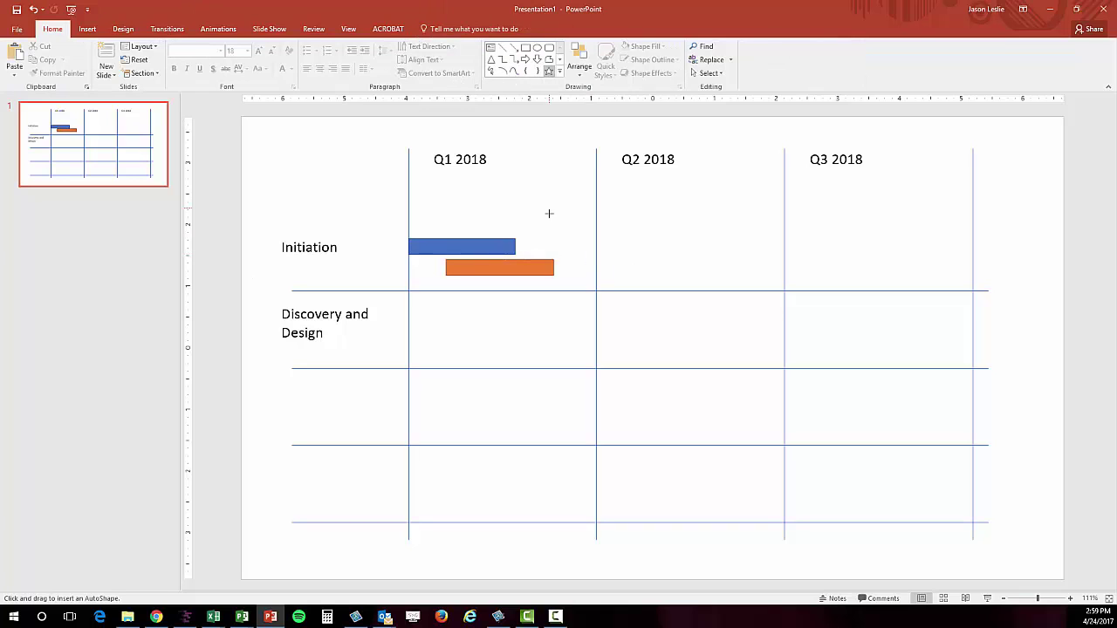
left_click_drag(573, 271, 592, 281)
left_click_drag(526, 272, 527, 272)
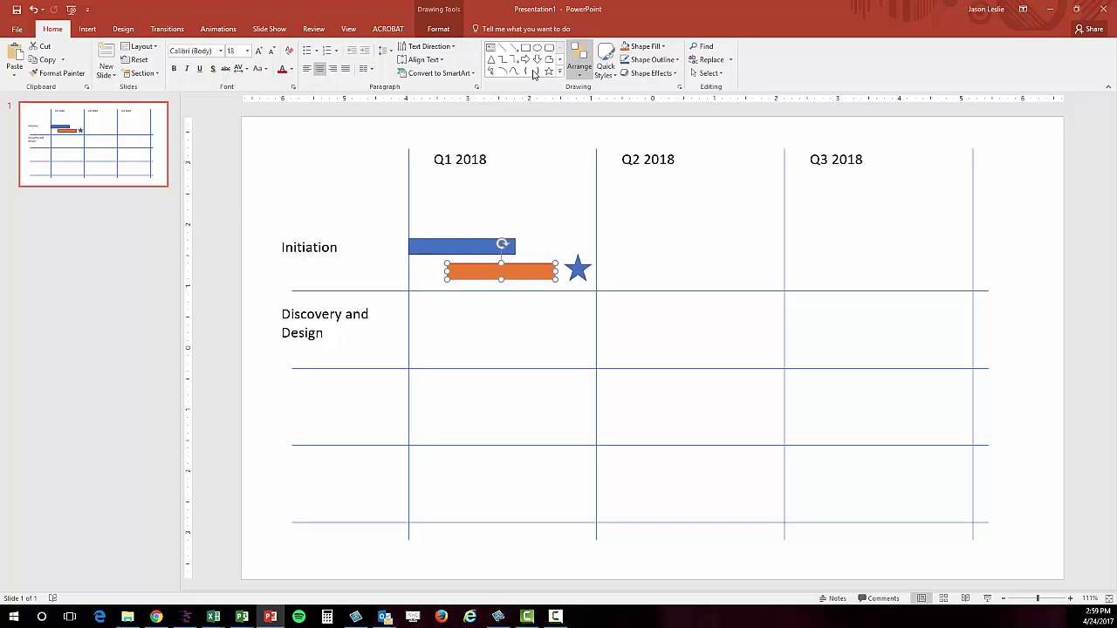
Step: Connect the end of the blue Initiation bar to the orange bar with an elbow arrow connector
left_click(514, 59)
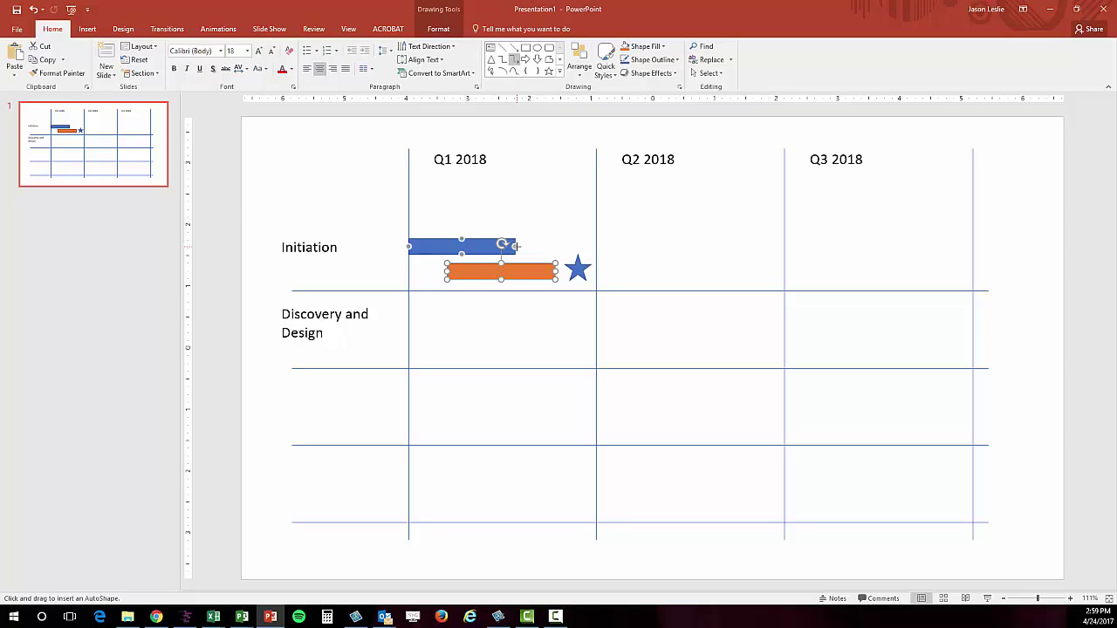
left_click_drag(515, 247, 527, 264)
left_click(490, 313)
Step: Draw a rectangle about 1.82" wide and 0.35" high across the Q1/Q2 line in the Discovery and Design row and style it black
left_click(87, 29)
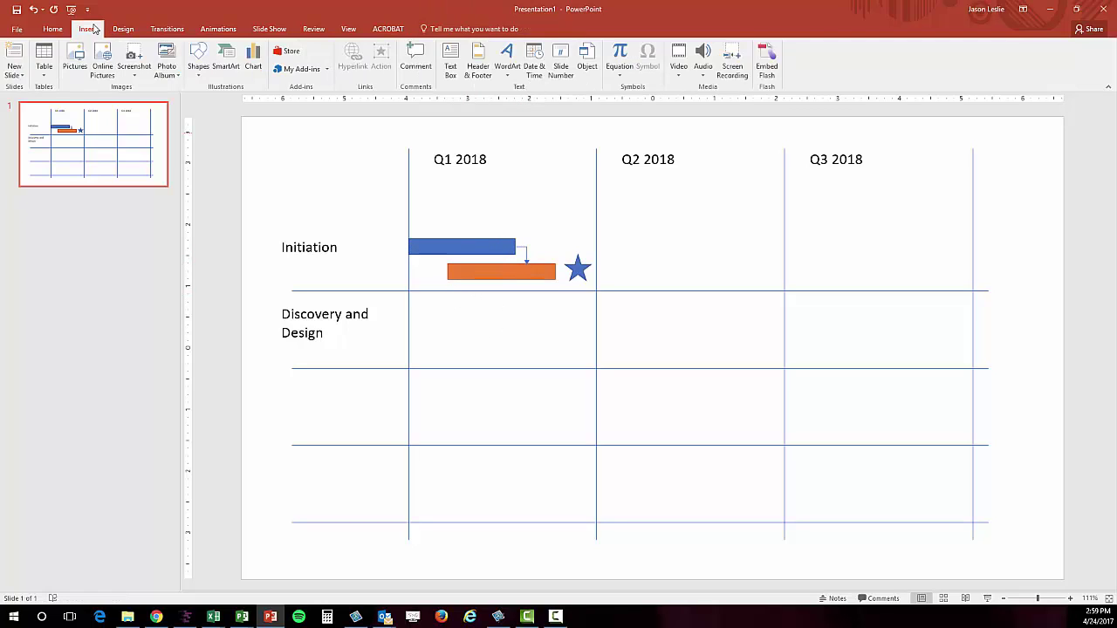
left_click(198, 59)
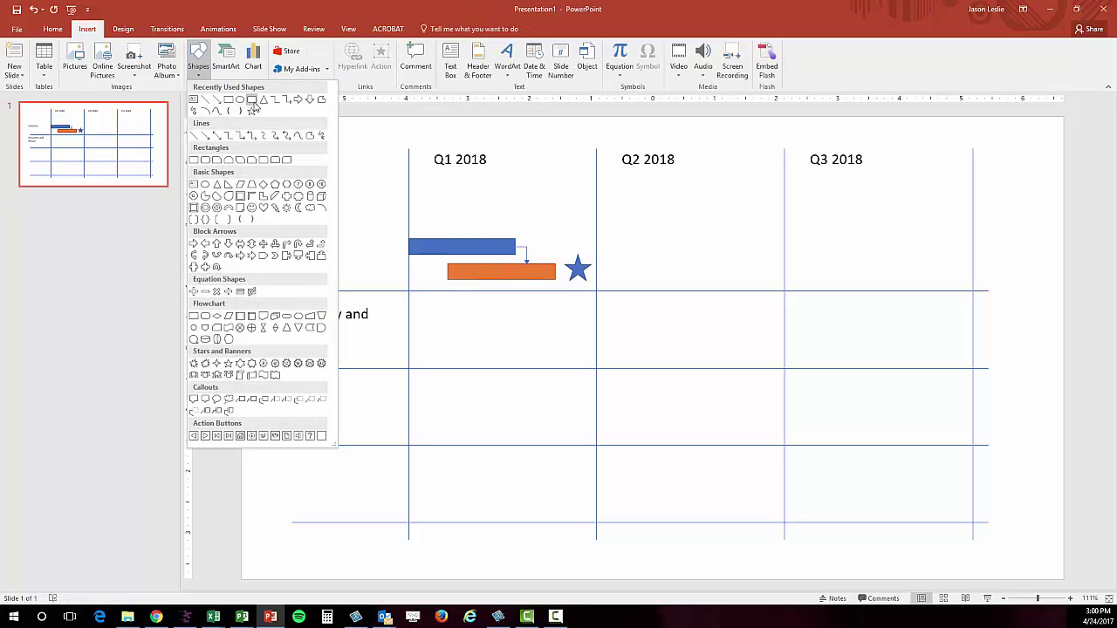
left_click(229, 99)
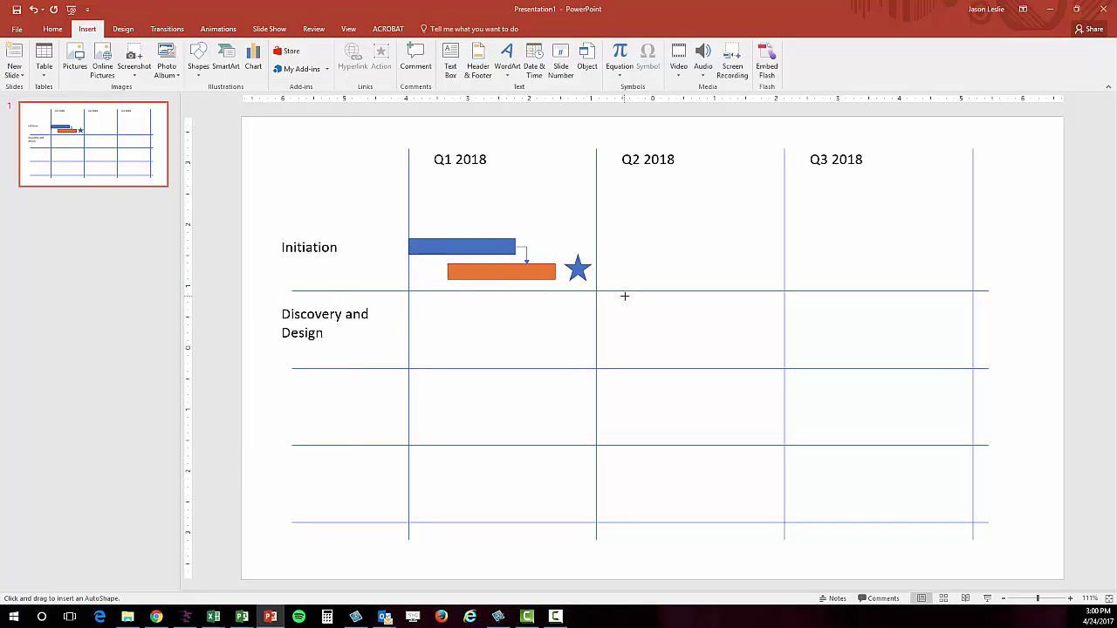
left_click_drag(577, 302, 689, 322)
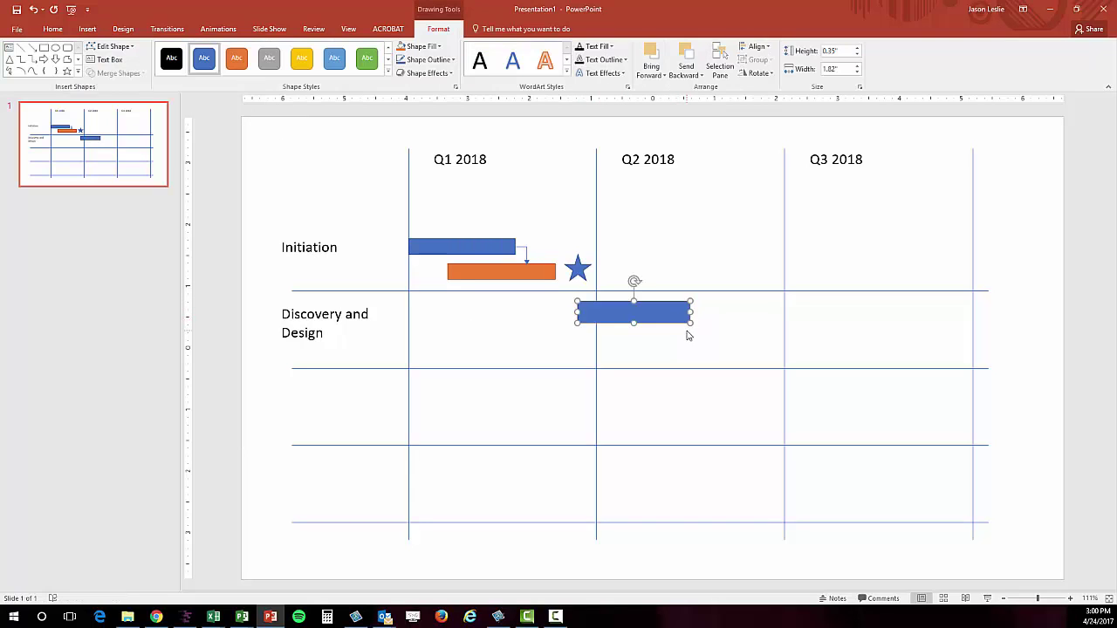
left_click(686, 333)
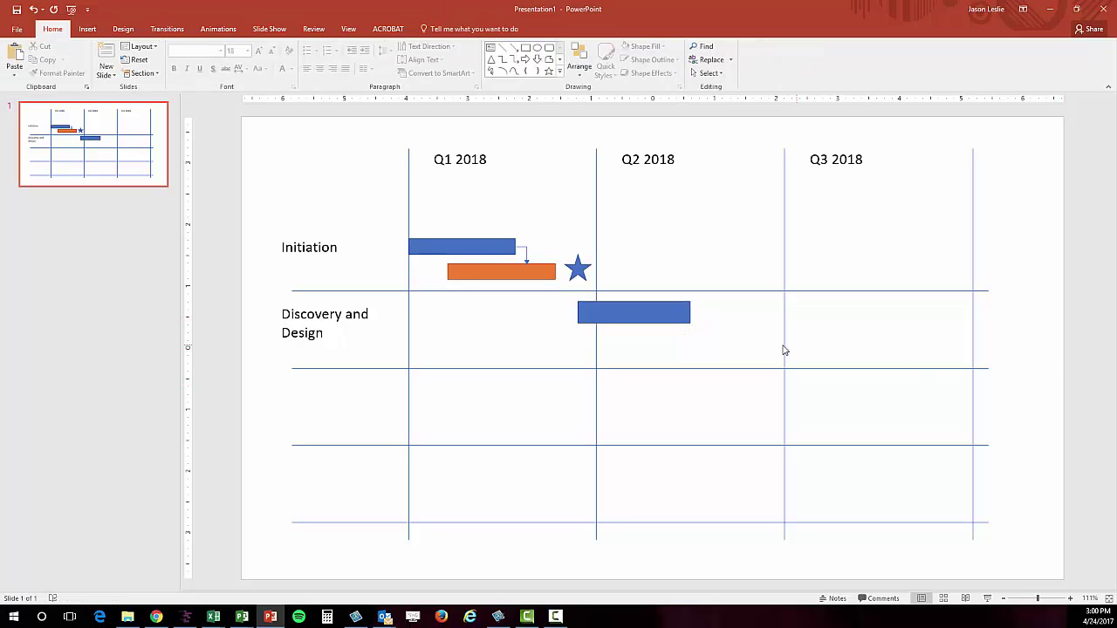
left_click(619, 311)
left_click(171, 58)
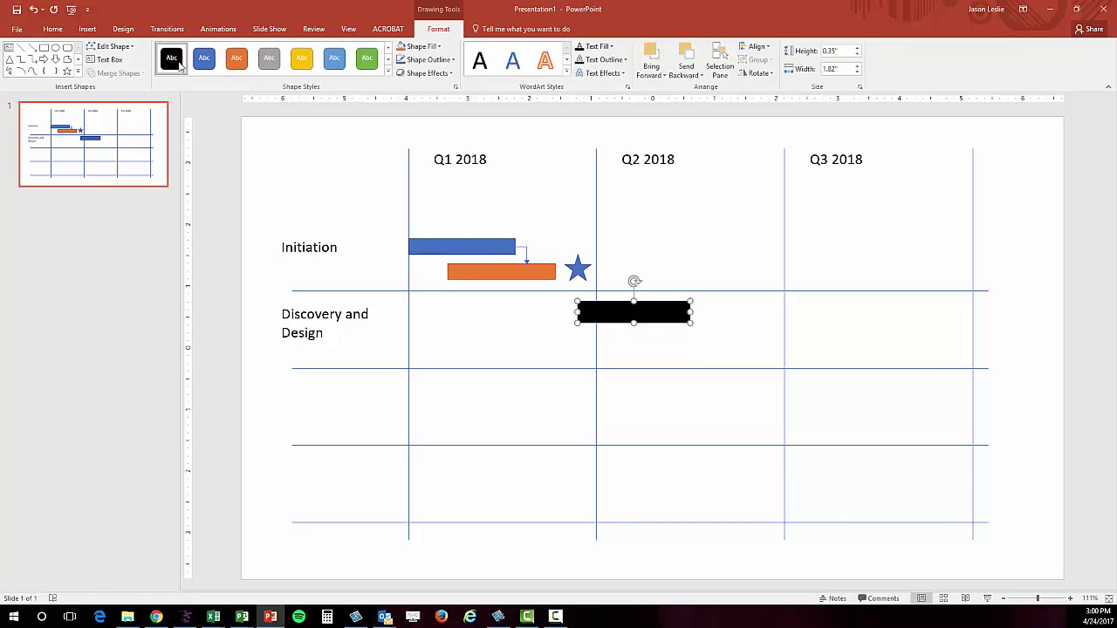
left_click(730, 349)
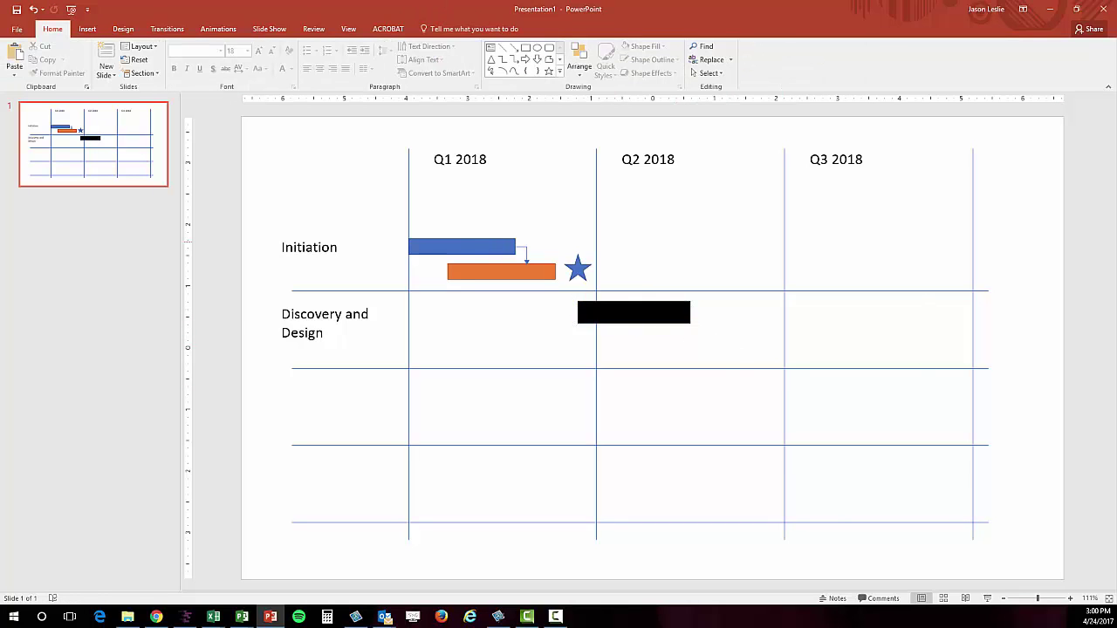
key("F10")
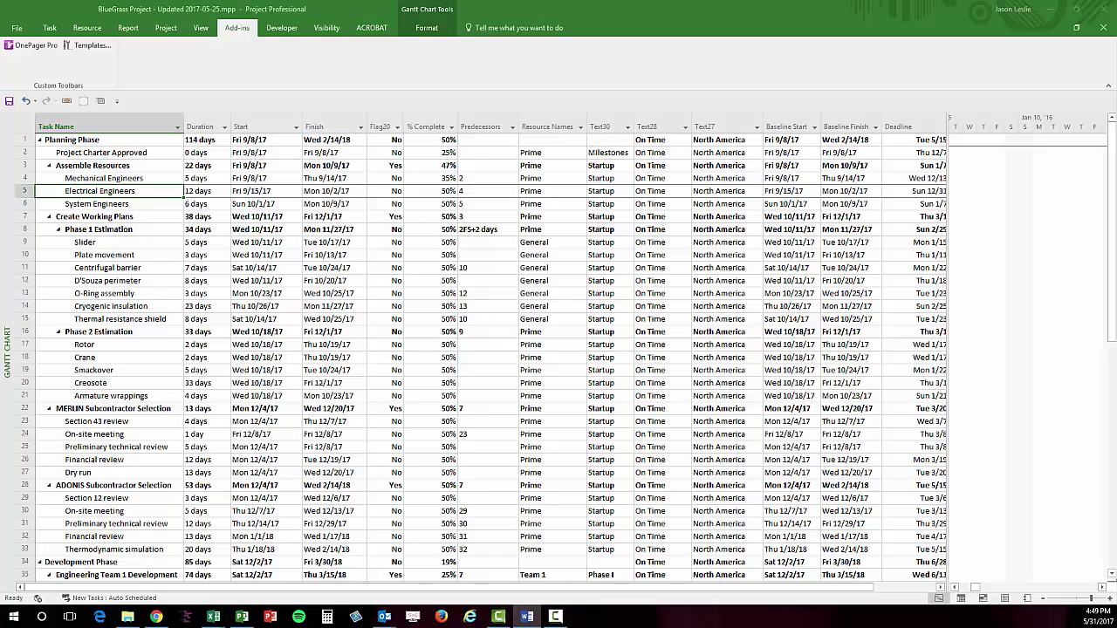
Step: Locate the OnePager Express and OnePager Pro entries in the Windows program list, and return to the Microsoft Project plan
left_click(13, 616)
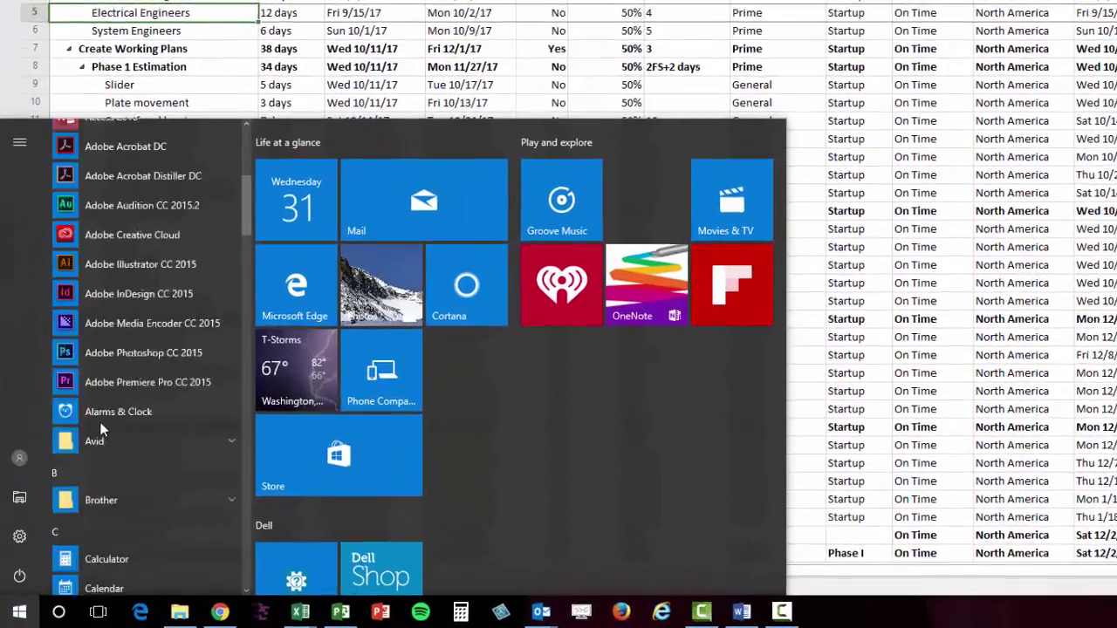
scroll(102, 426, "down", 10)
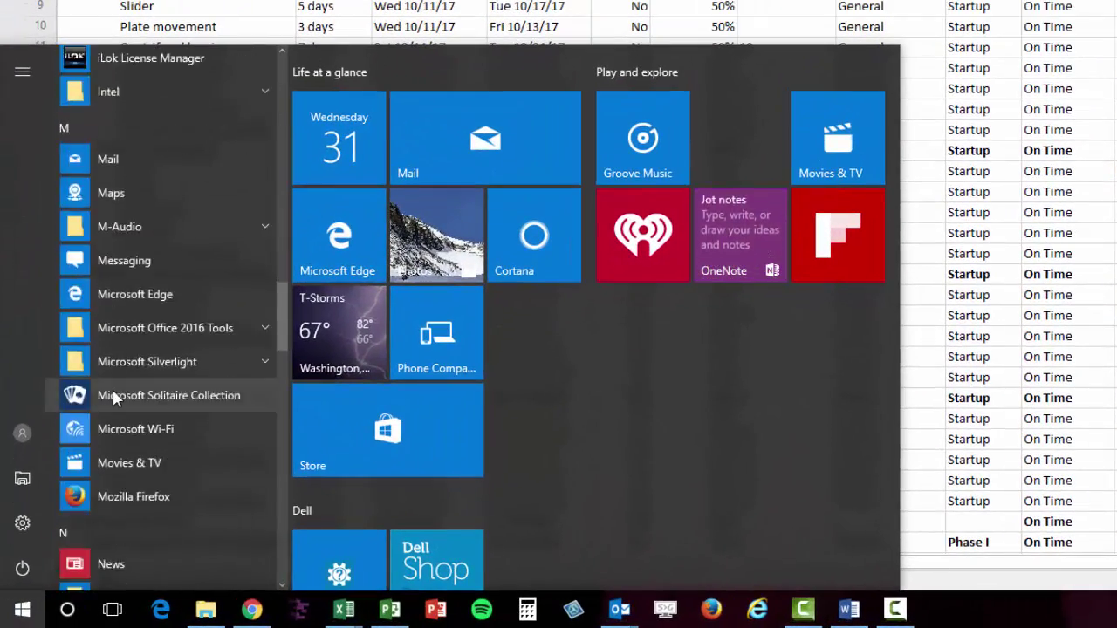
scroll(113, 393, "down", 5)
left_click(137, 462)
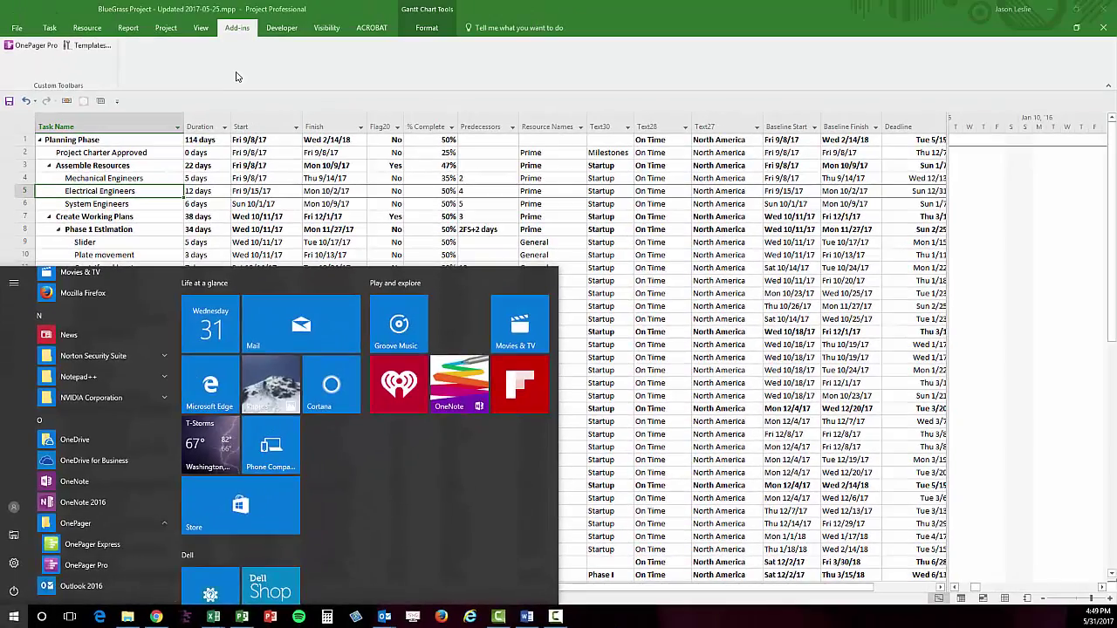
left_click(246, 55)
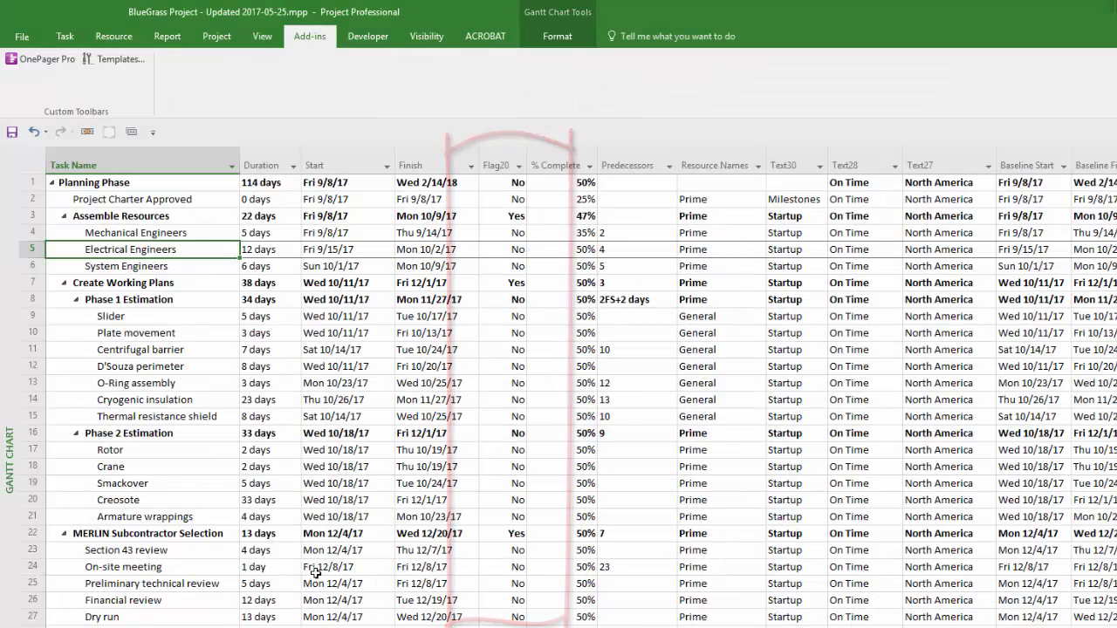
right_click(496, 164)
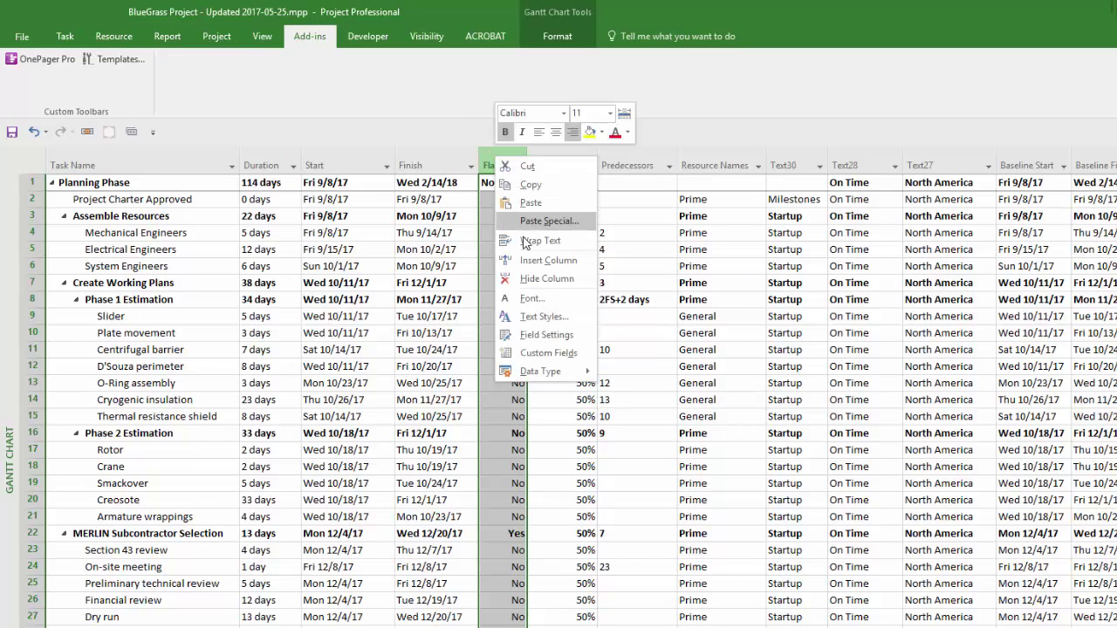
left_click(573, 262)
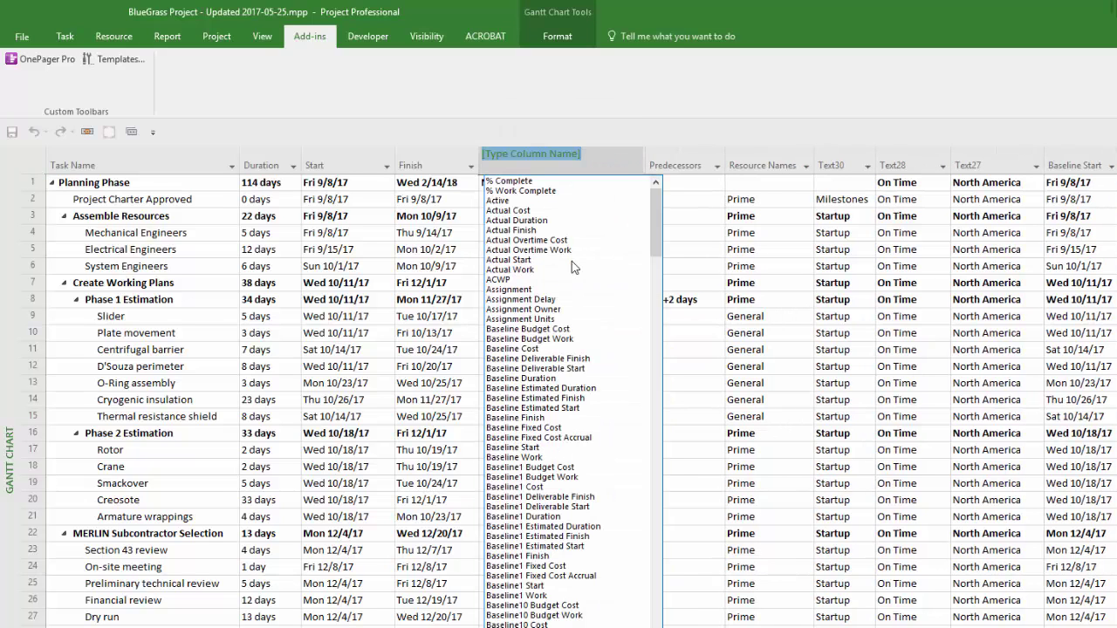
type("f")
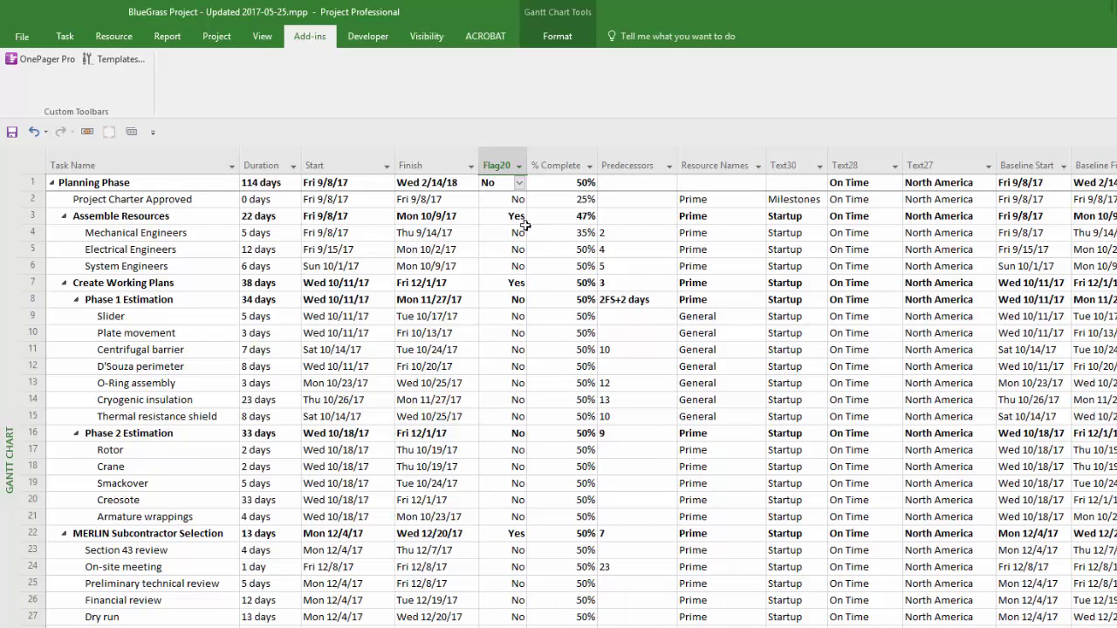
Step: Display the available Flag20 choices for the Assemble Resources task
left_click(516, 218)
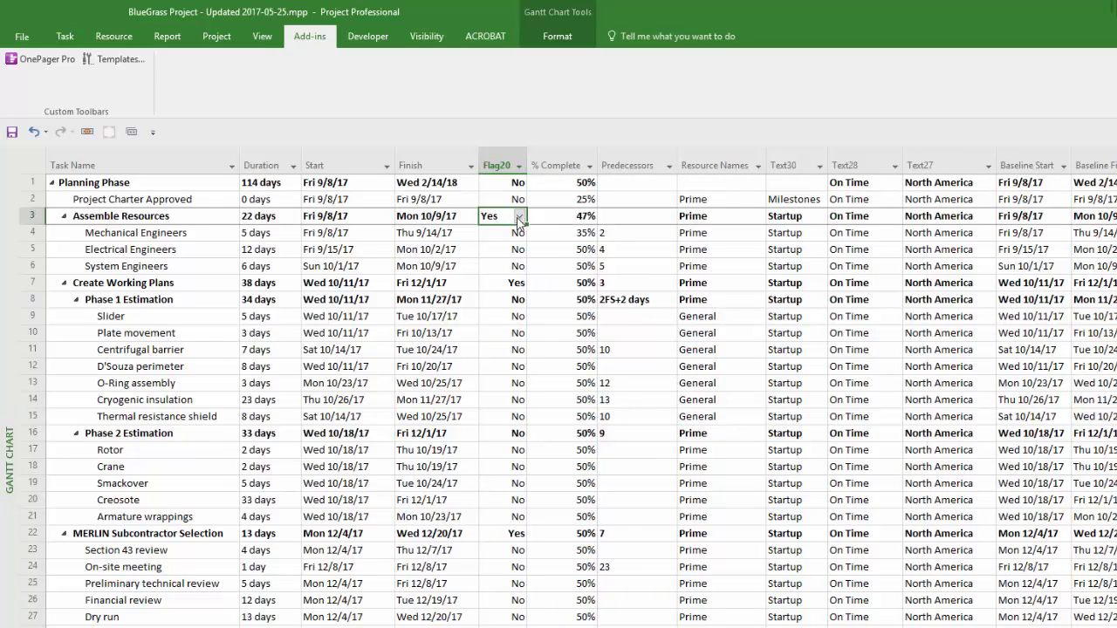
left_click(518, 220)
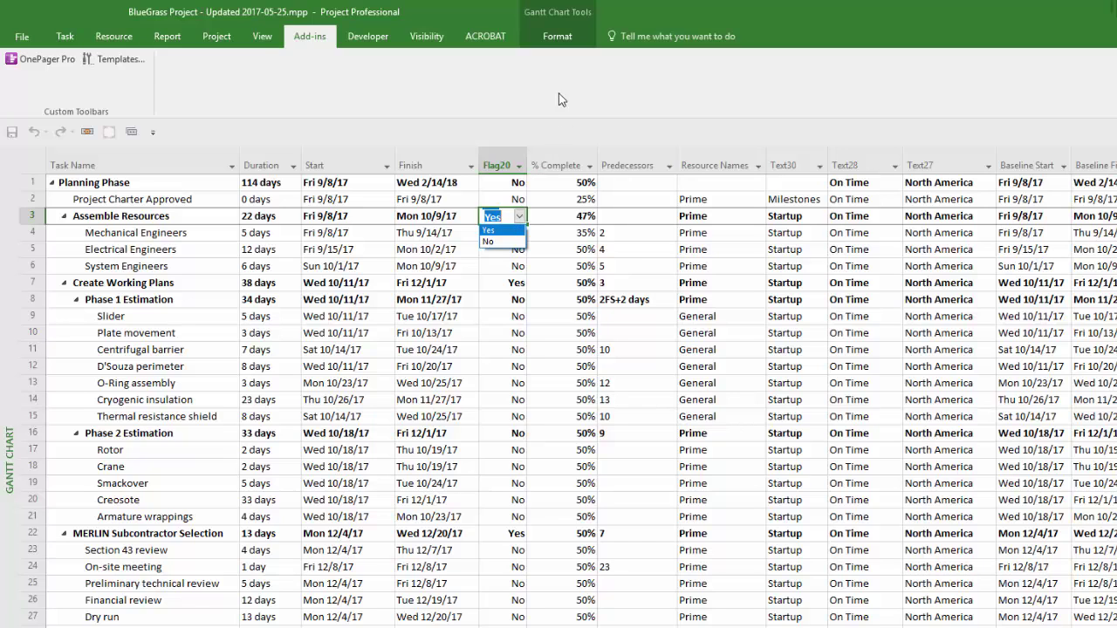
Step: Insert the Flag19 field as a new column between Flag20 and % Complete
left_click(556, 165)
right_click(557, 165)
left_click(614, 264)
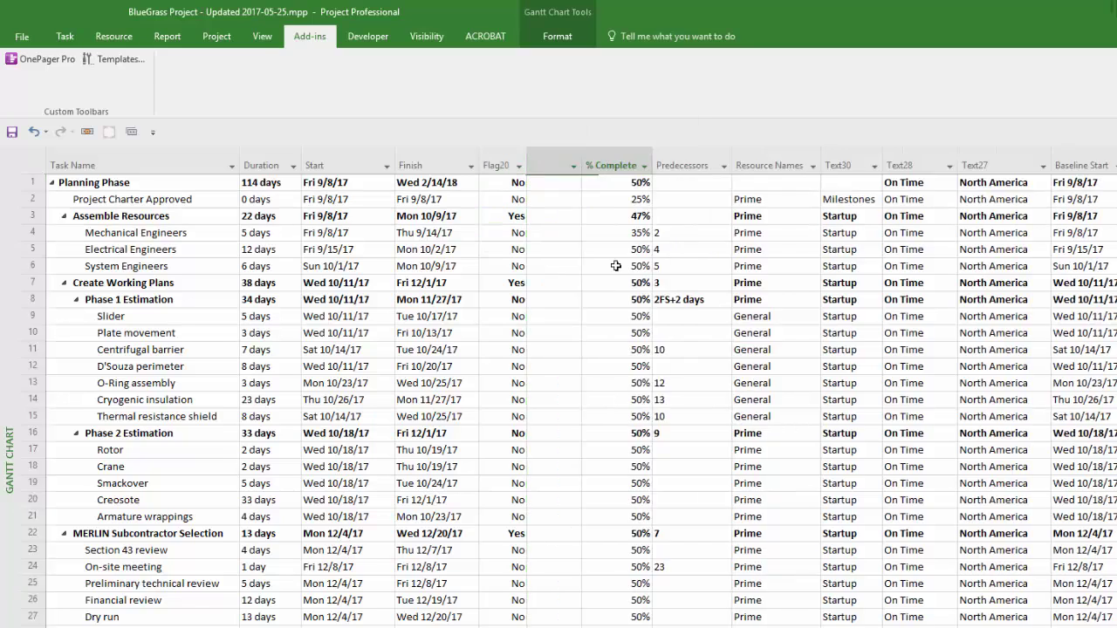
key("Escape")
key("Return")
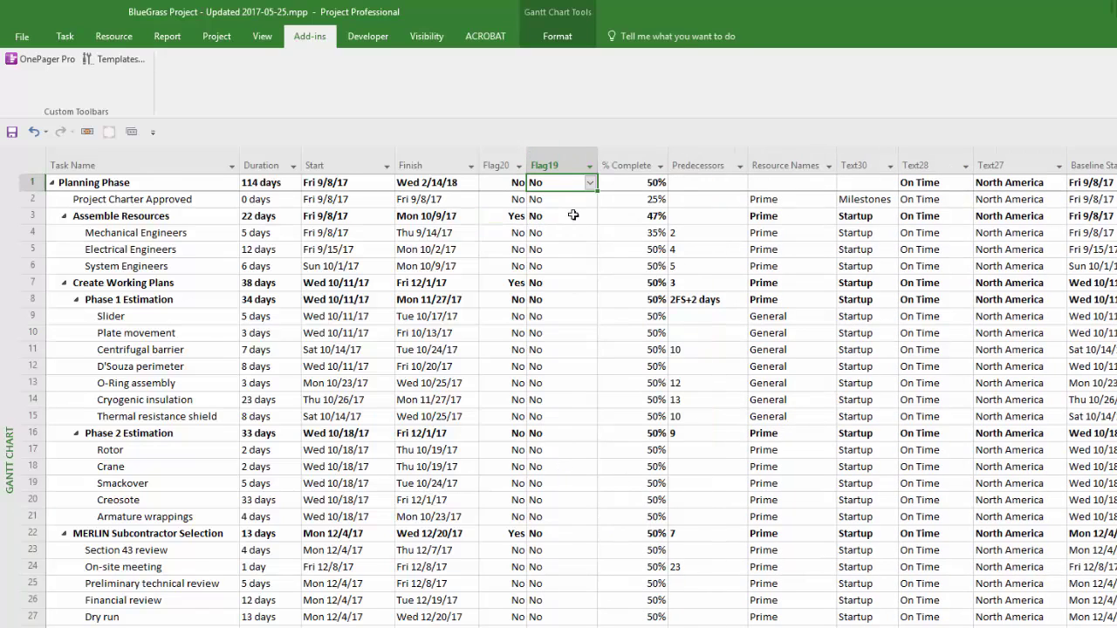
Step: Set Flag19 to Yes for Planning Phase, filling it down through the Rotor task, and hide the Flag19 column
left_click(590, 185)
left_click(589, 185)
left_click(580, 199)
left_click_drag(594, 191, 583, 457)
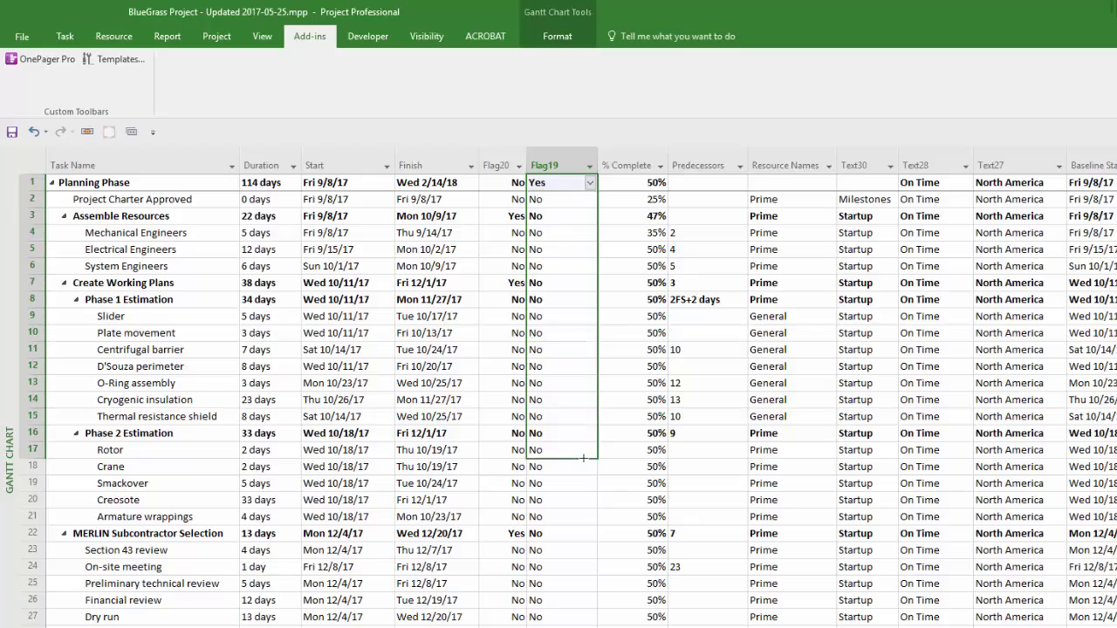
right_click(635, 165)
left_click(687, 276)
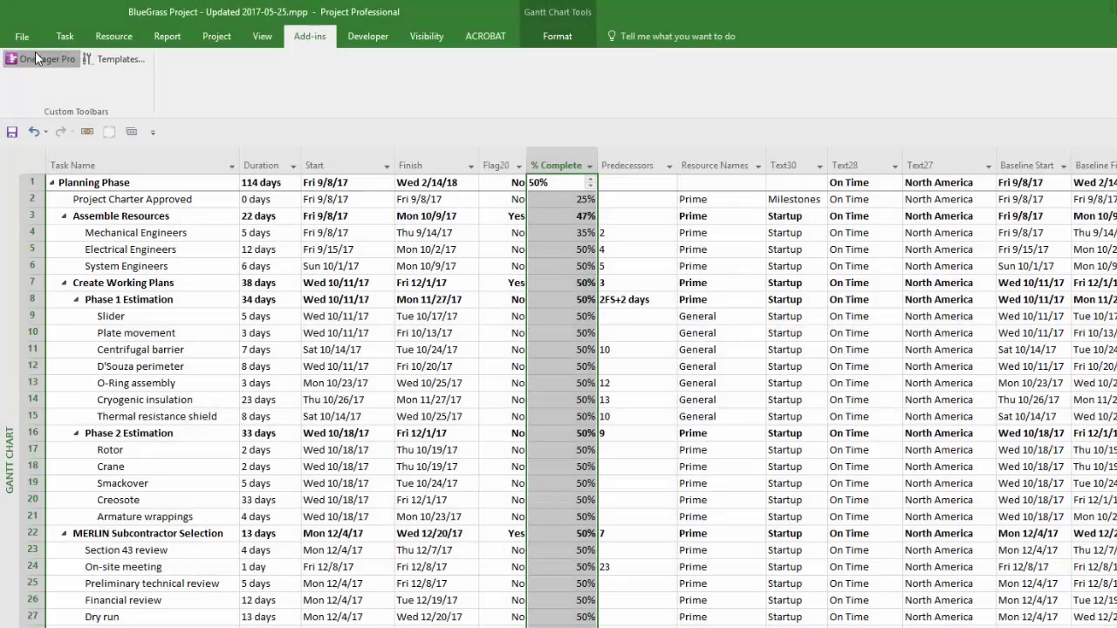
Step: Launch the OnePager Pro add-in and start a new project view from the open plan
left_click(35, 52)
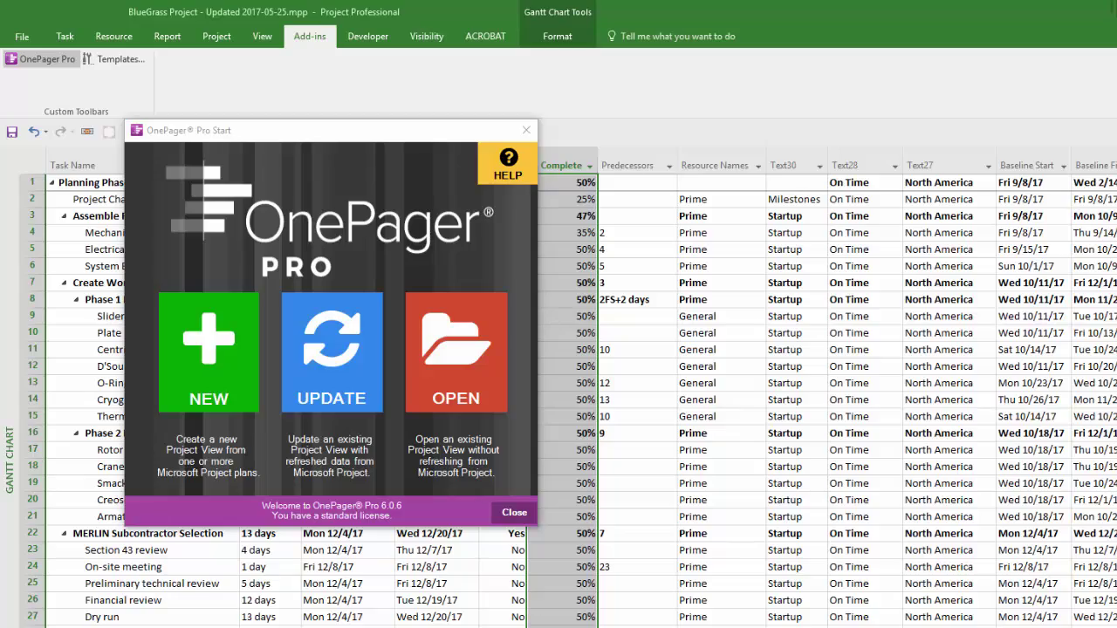
left_click(184, 368)
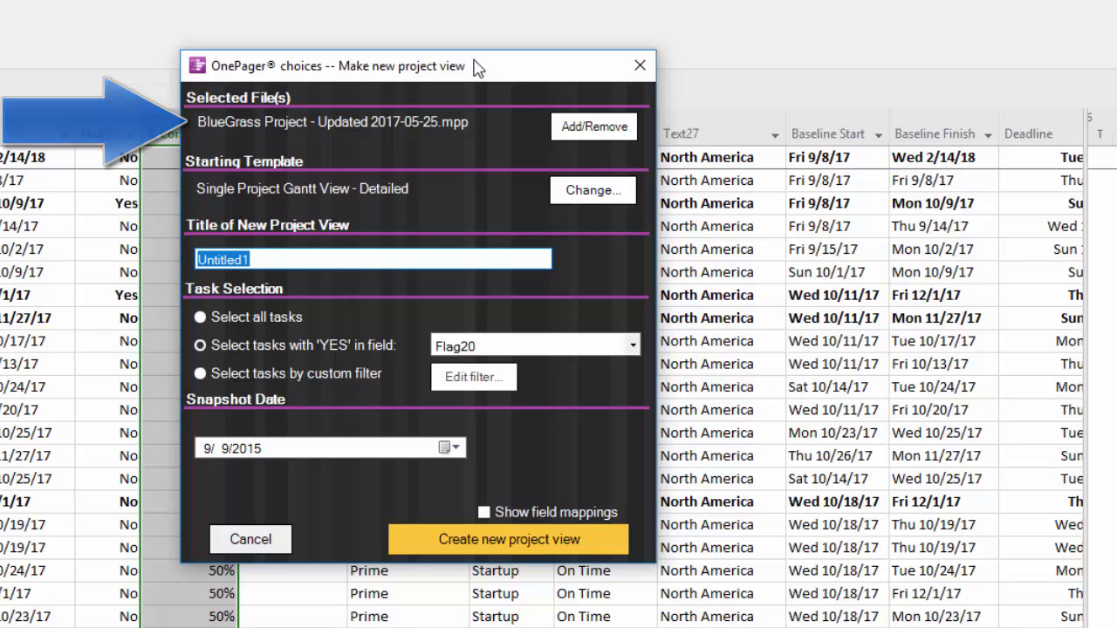
Step: Examine the data source selection and its option for adding files, keeping only the BlueGrass Project file as the source
left_click(605, 132)
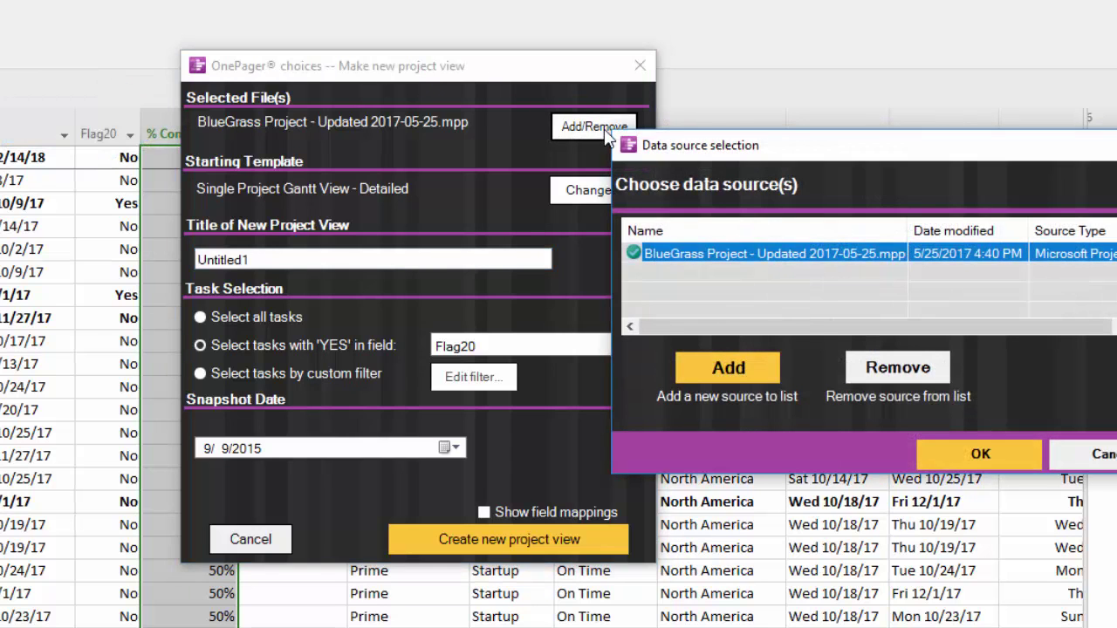
left_click(722, 371)
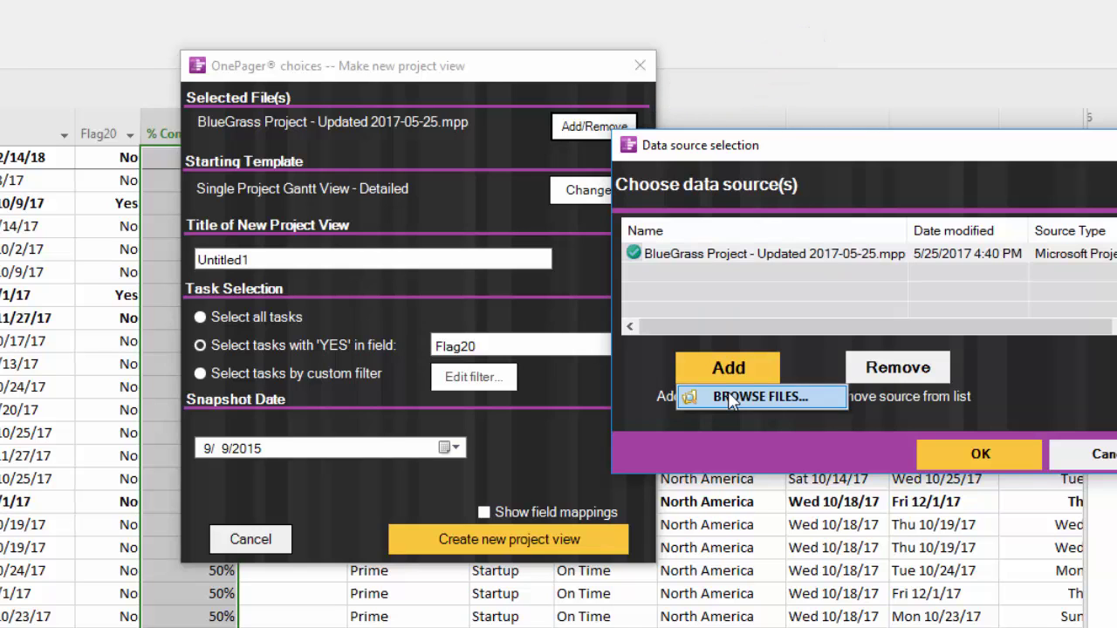
left_click(977, 452)
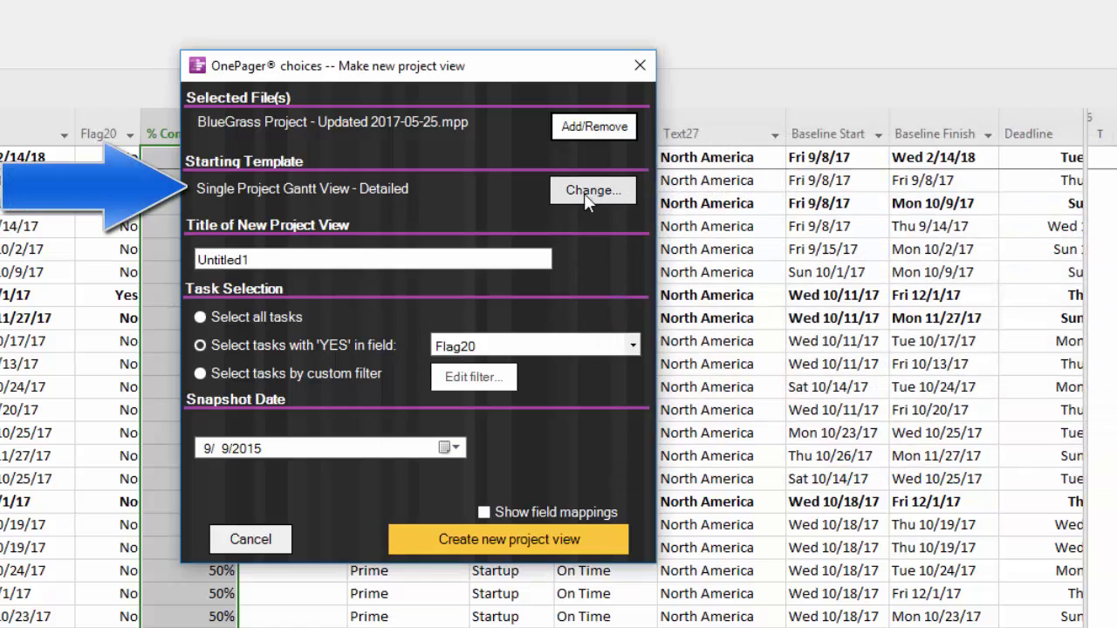
Step: Review the starting template choices, keeping Single Project Gantt View - Detailed, and title the new project view Weekly Review
left_click(584, 199)
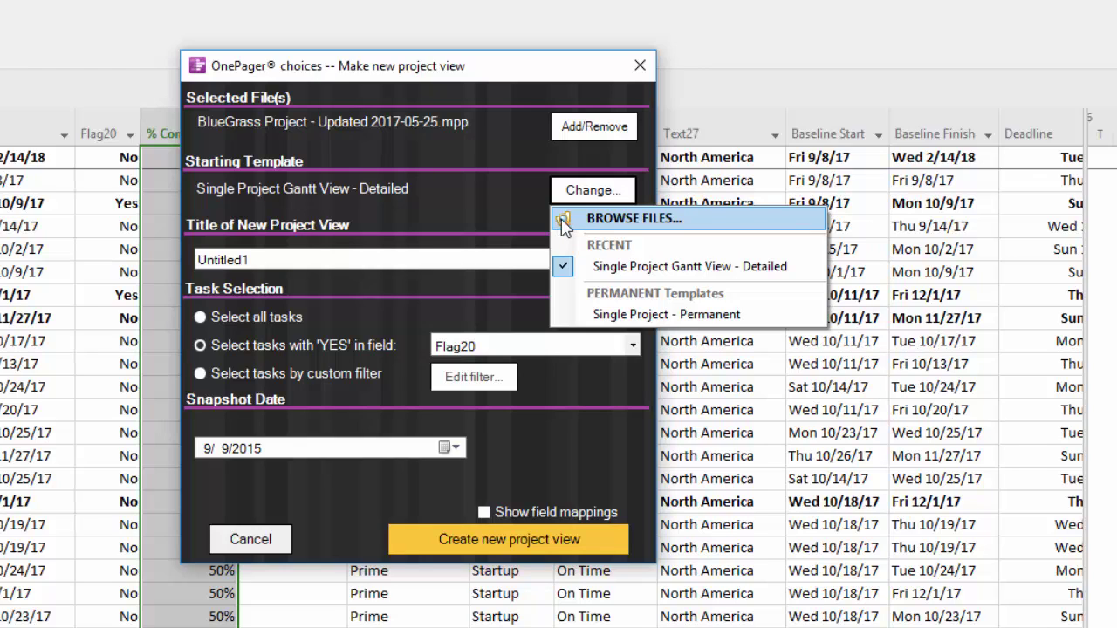
left_click(506, 215)
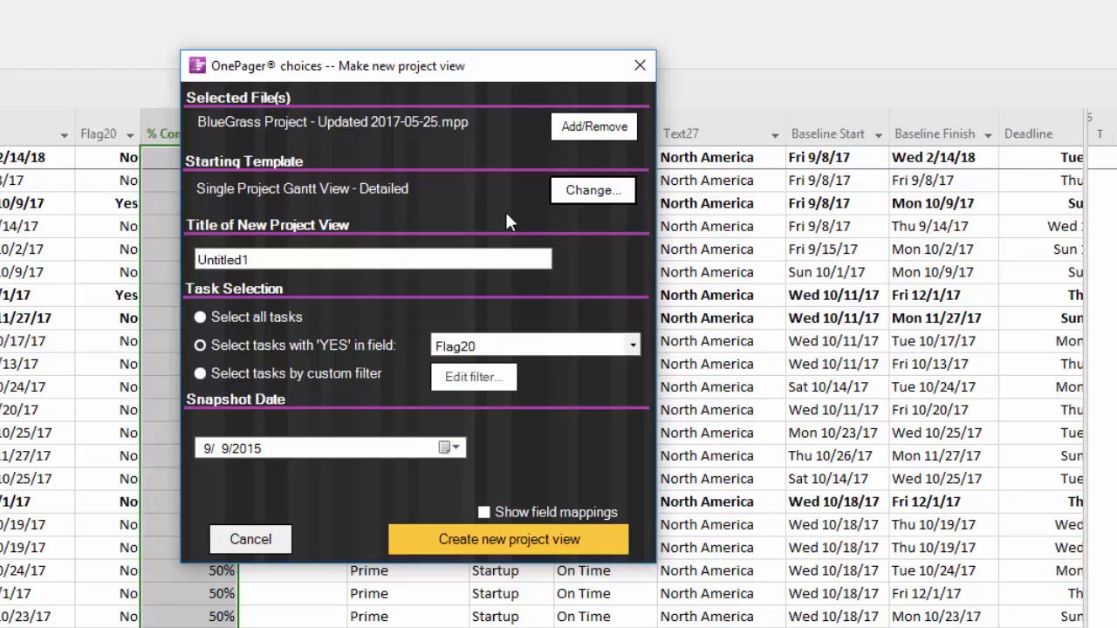
double_click(476, 259)
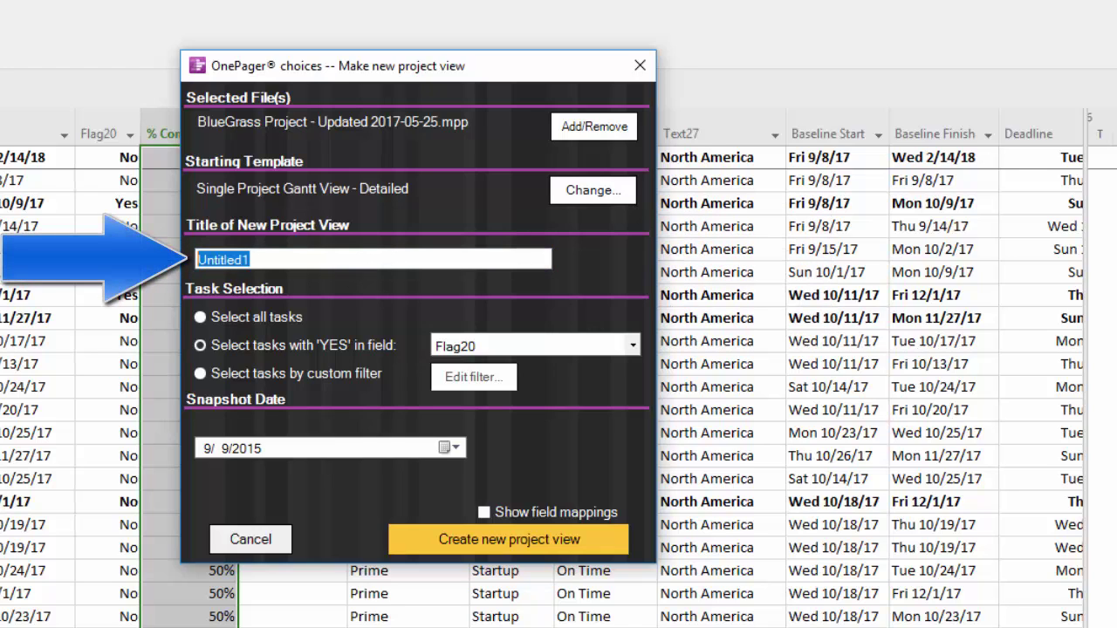
type("Weekly R")
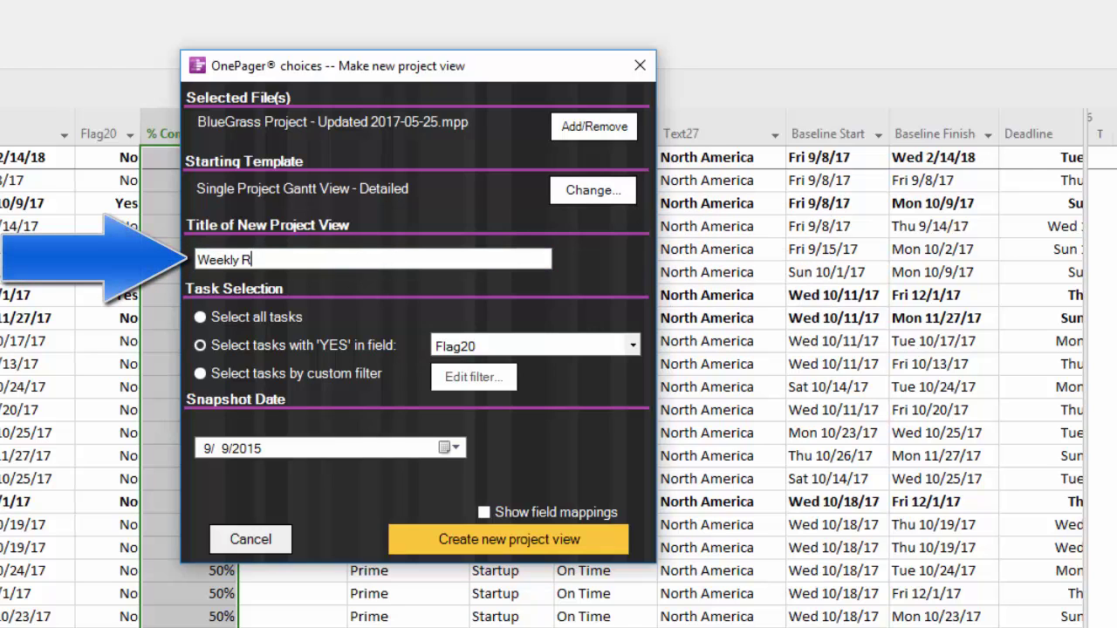
type("eview")
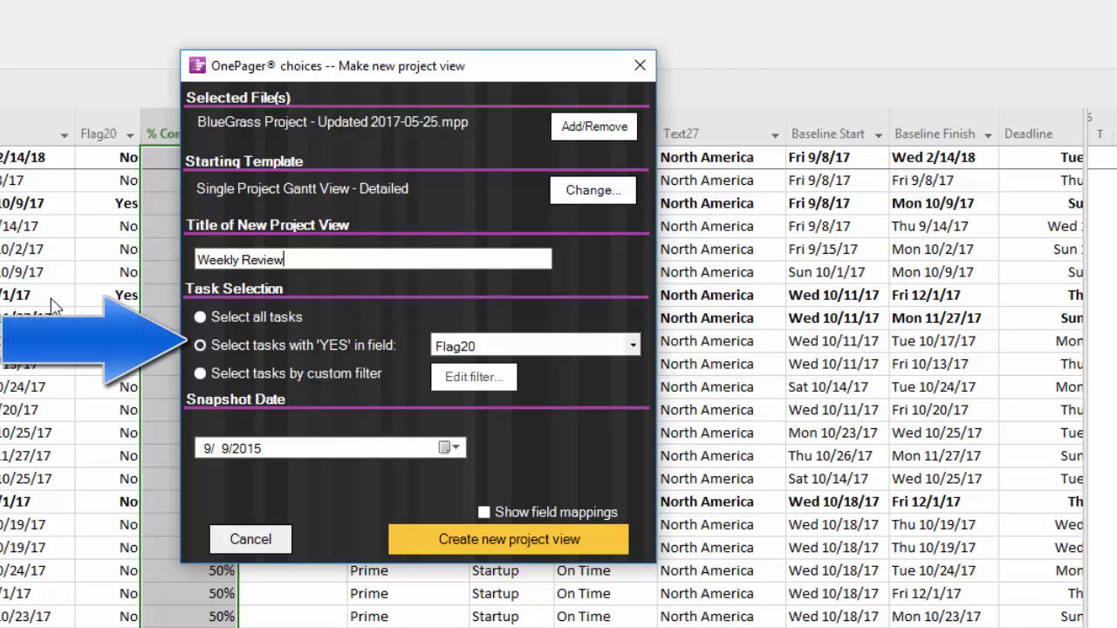
Step: Keep Flag20 as the task selection field, set the snapshot date to 5/31/2017, and create the new project view
left_click(633, 345)
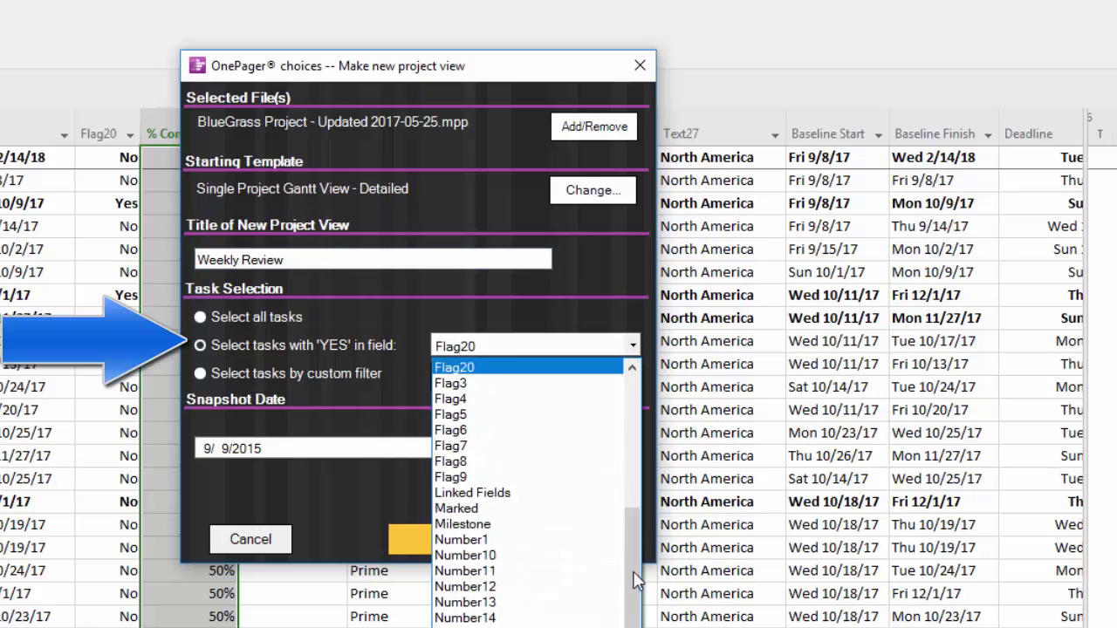
mouse_move(632, 571)
left_mouse_down()
mouse_move(639, 457)
mouse_move(634, 615)
left_mouse_up()
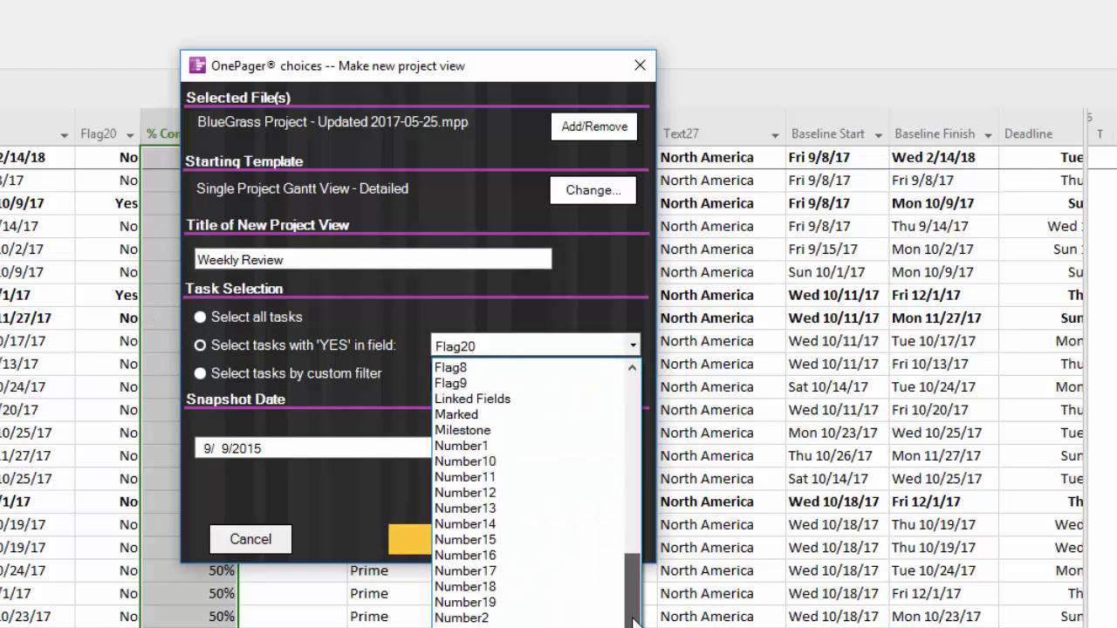
left_click(334, 385)
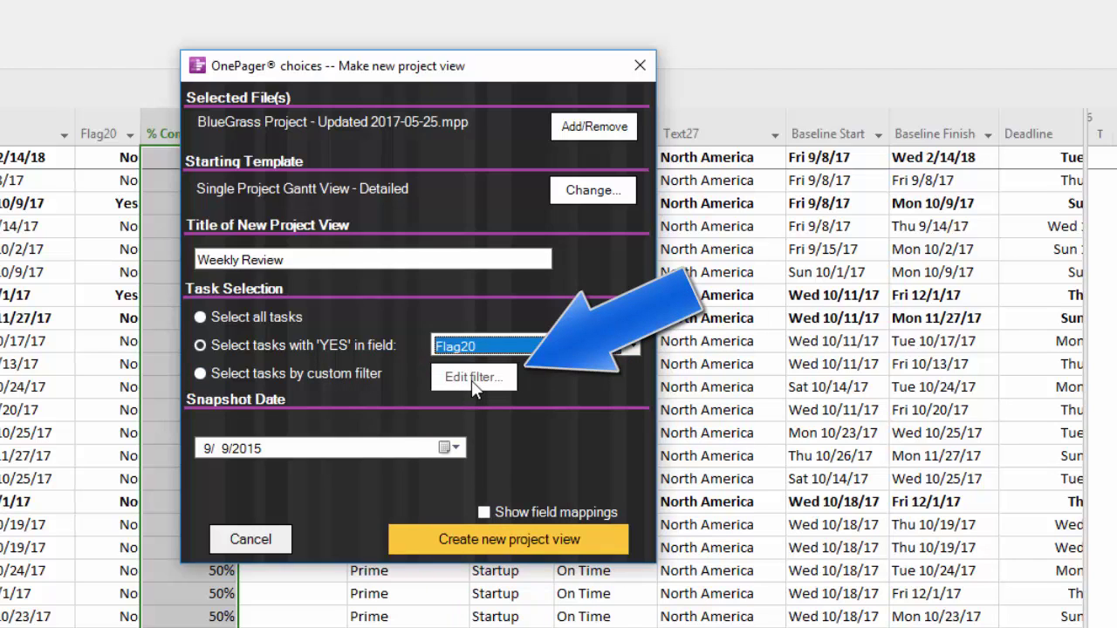
left_click(454, 449)
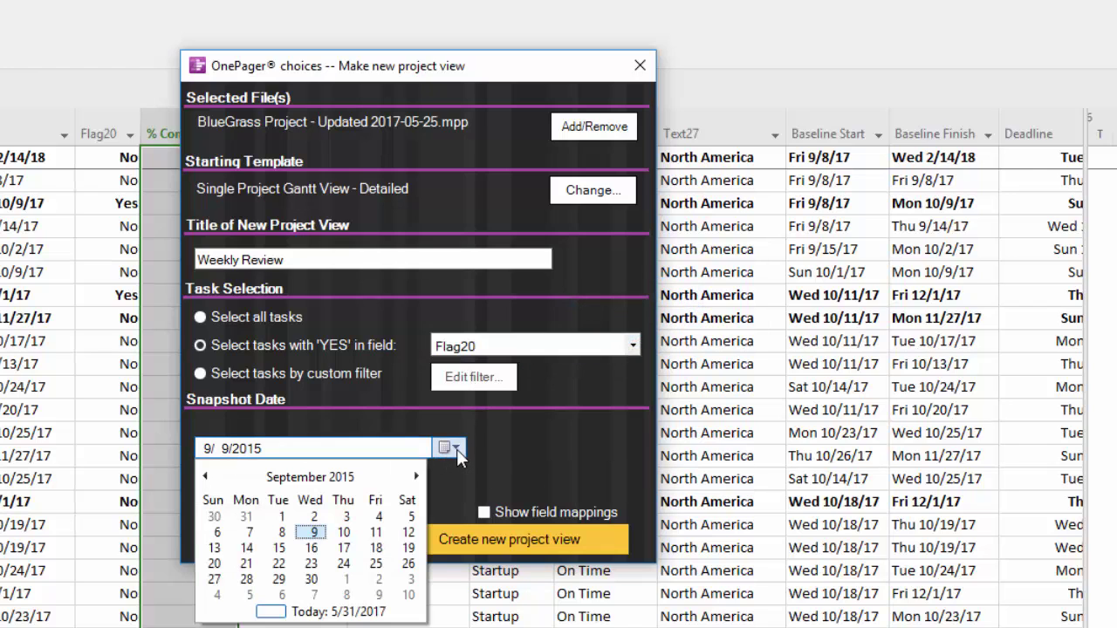
left_click(349, 614)
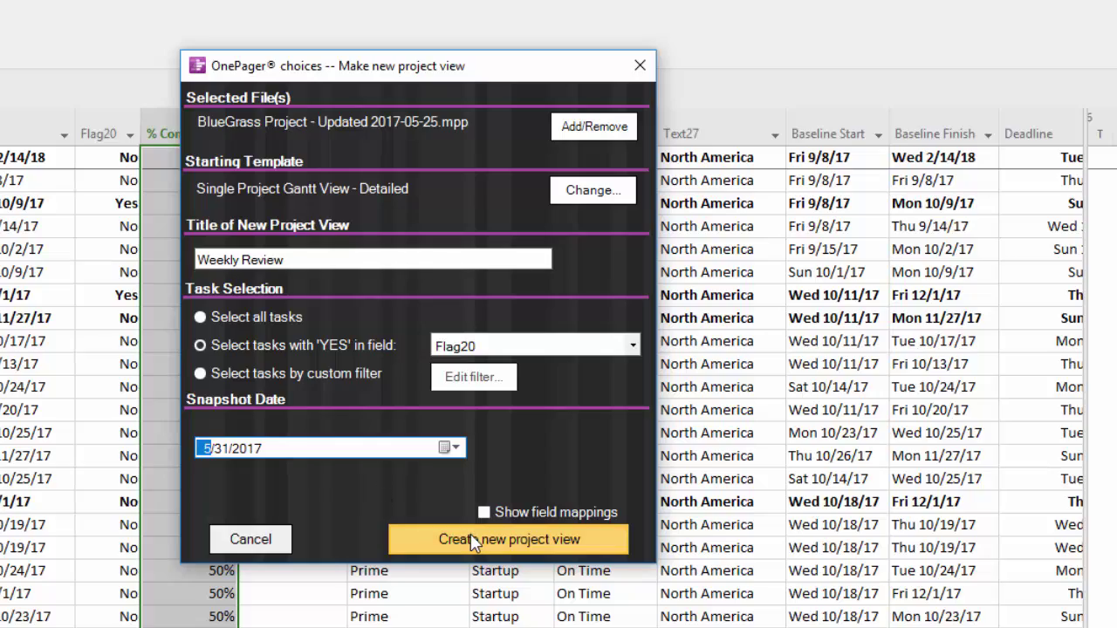
left_click(428, 543)
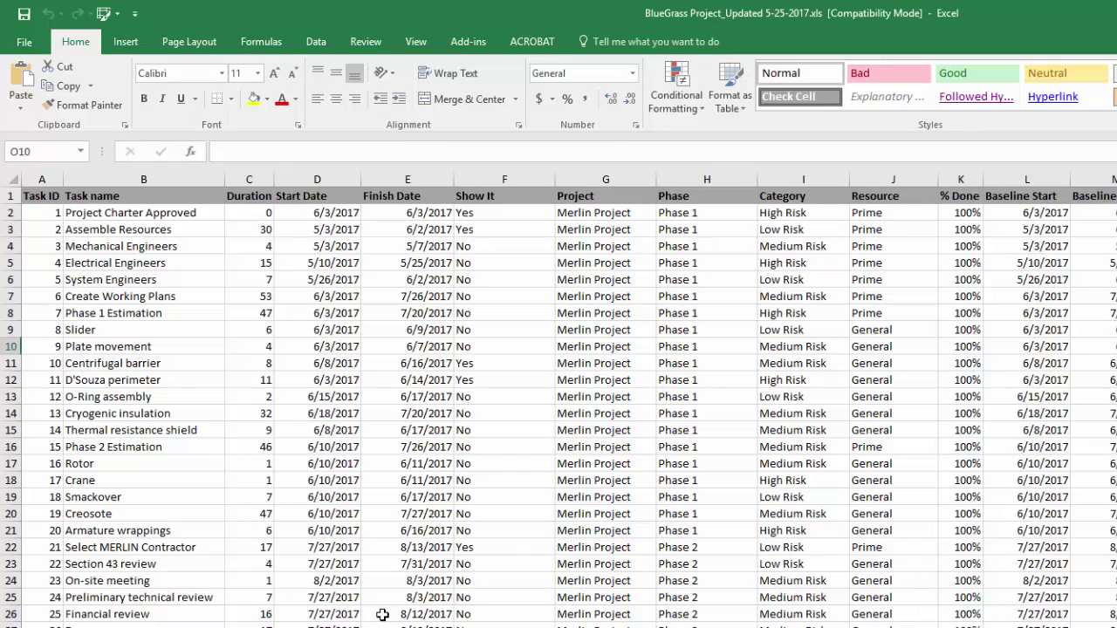
Step: Switch to the BlueGrass Project workbook in Excel, launch the OnePager Express add-in, and start a new project view
left_click(485, 45)
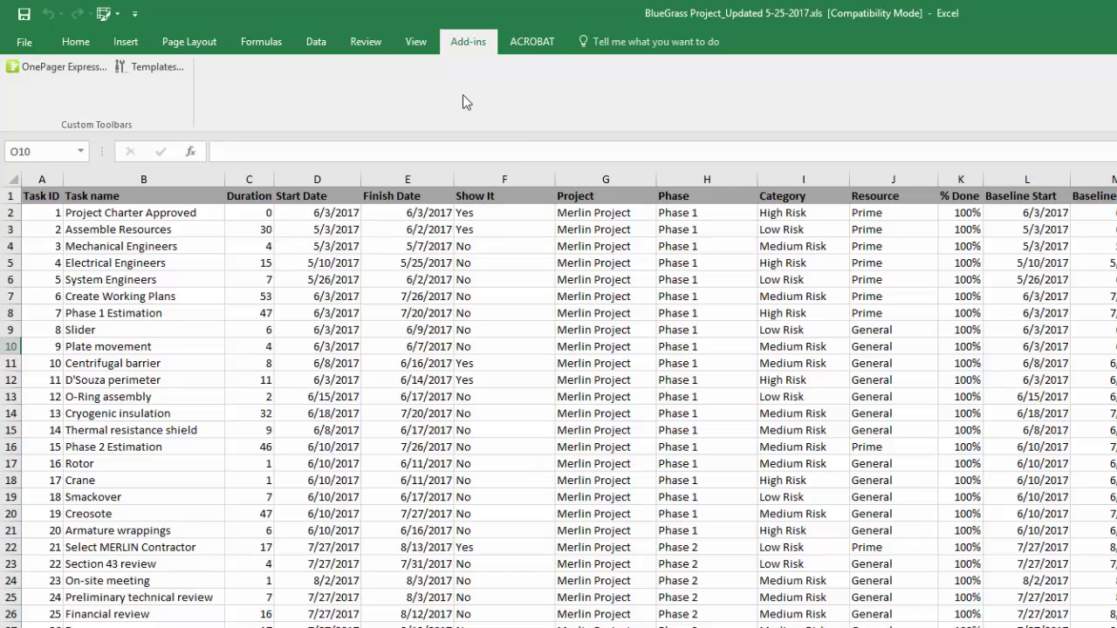
left_click(87, 67)
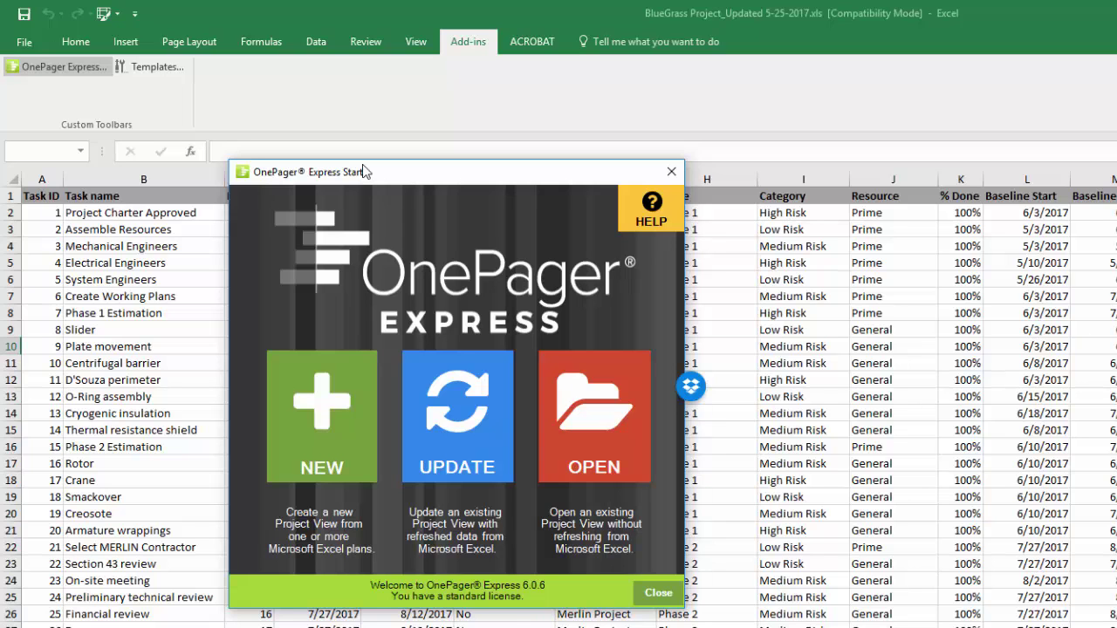
left_click(325, 392)
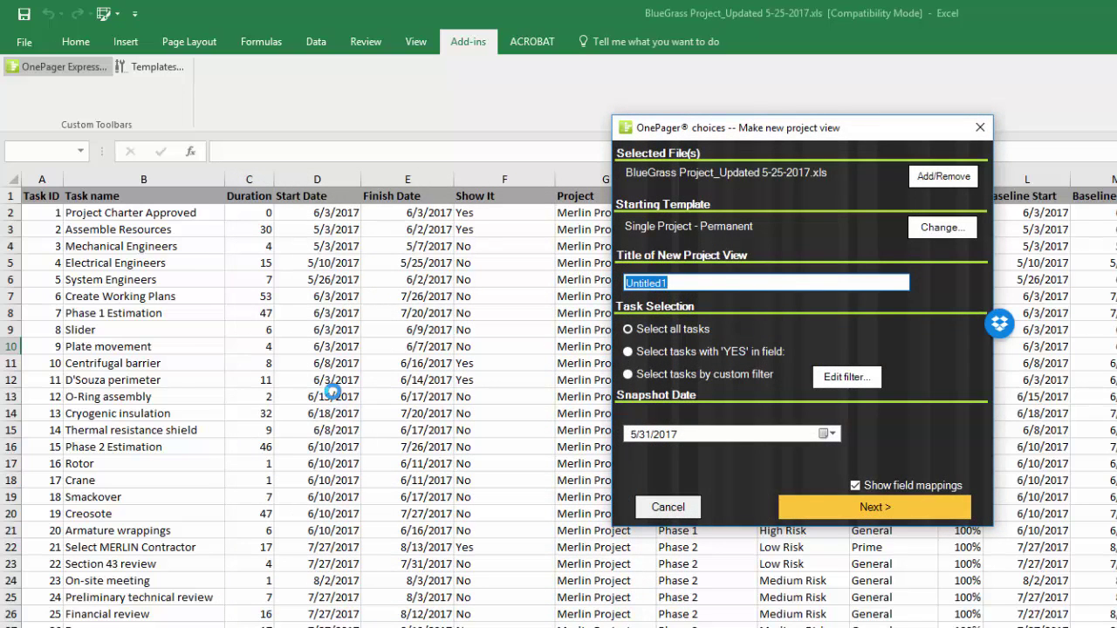
Step: Title the view Weekly Review, restrict it to tasks with YES in the Show It field, and continue to the field mappings
type("Weekly Review")
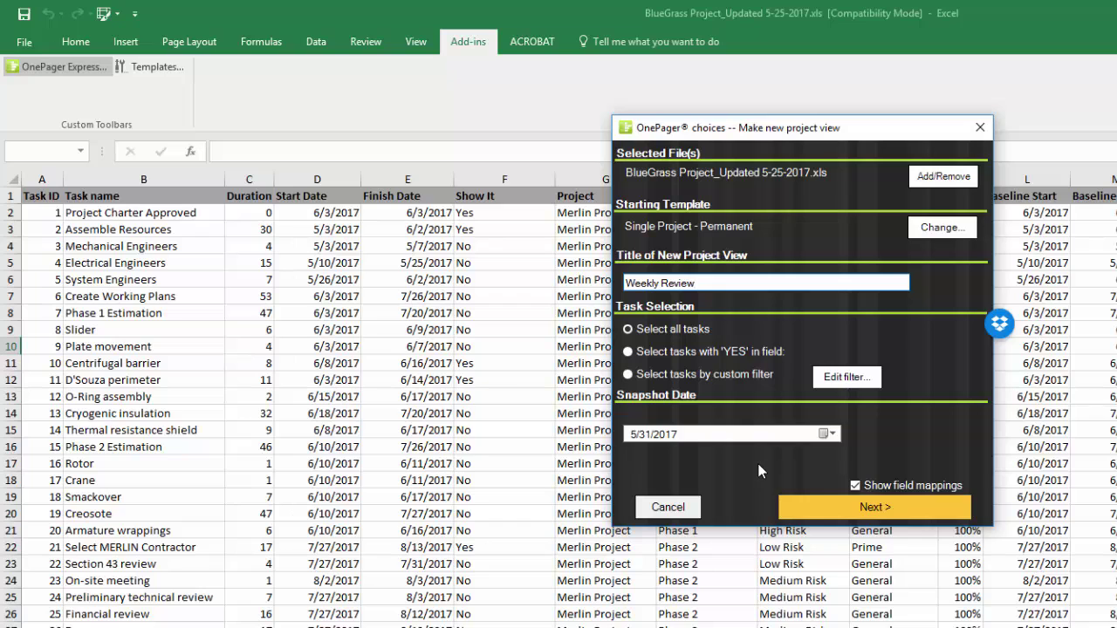
left_click(654, 349)
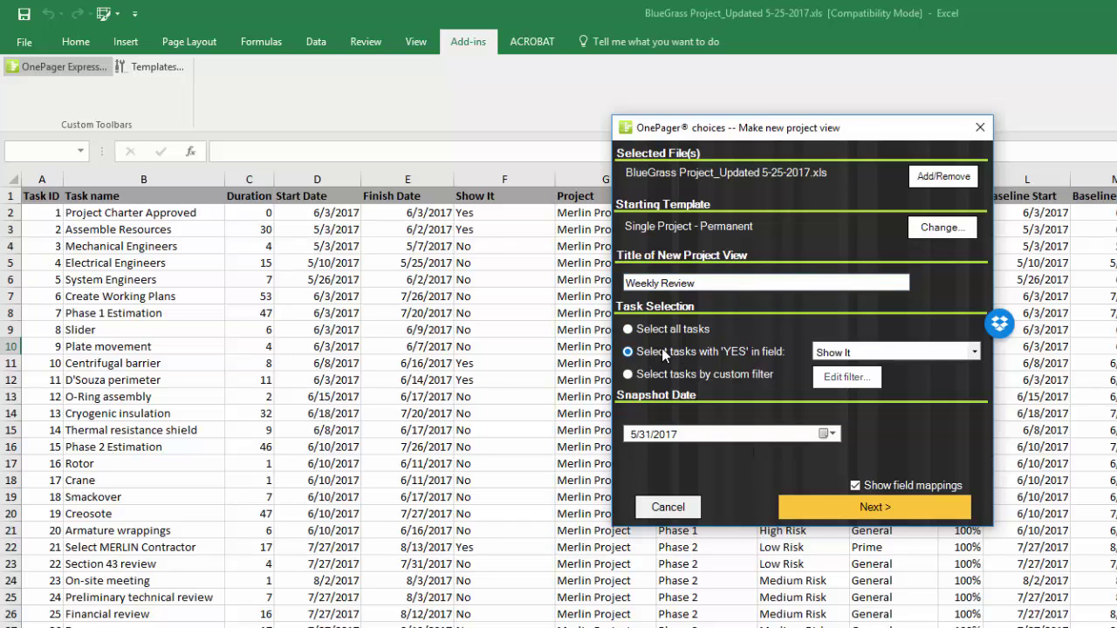
left_click(903, 515)
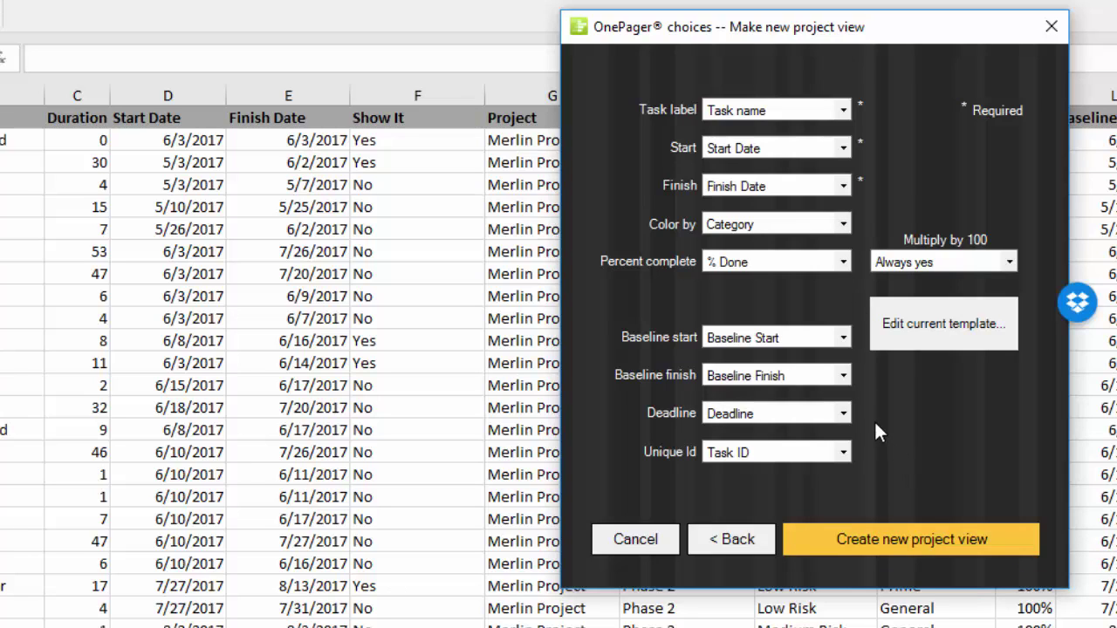
Step: Check the available fields for the Deadline mapping, keeping Deadline, and create the new project view
left_click(844, 416)
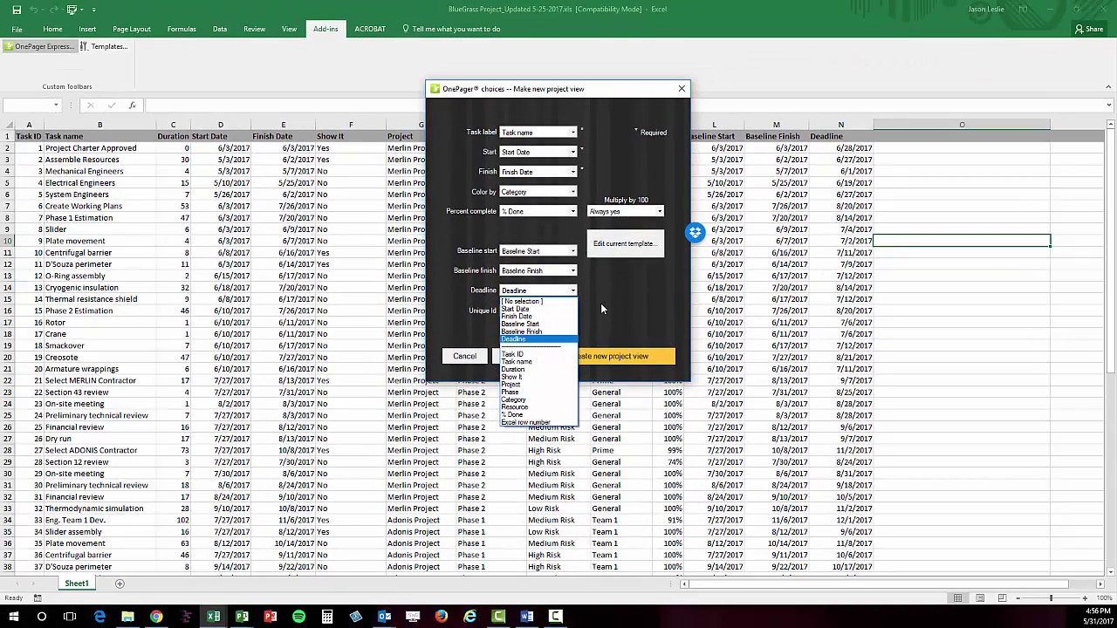
left_click(610, 308)
left_click(608, 364)
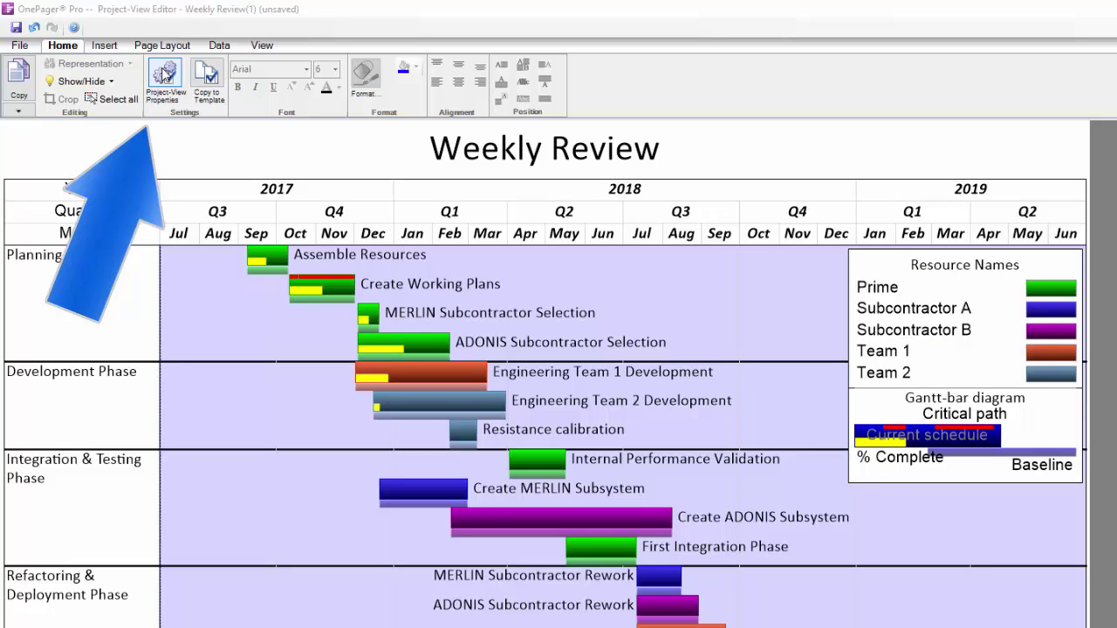
Step: Remove bold and italic from the time-axis font in the OnePager Pro project-view properties and apply the change
left_click(164, 75)
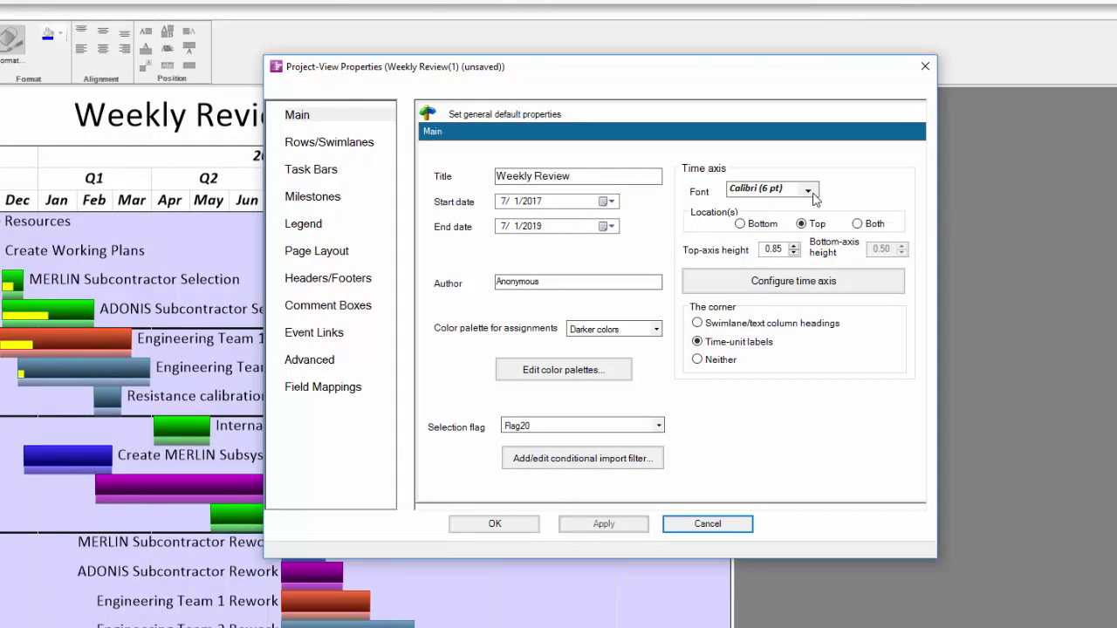
left_click(811, 196)
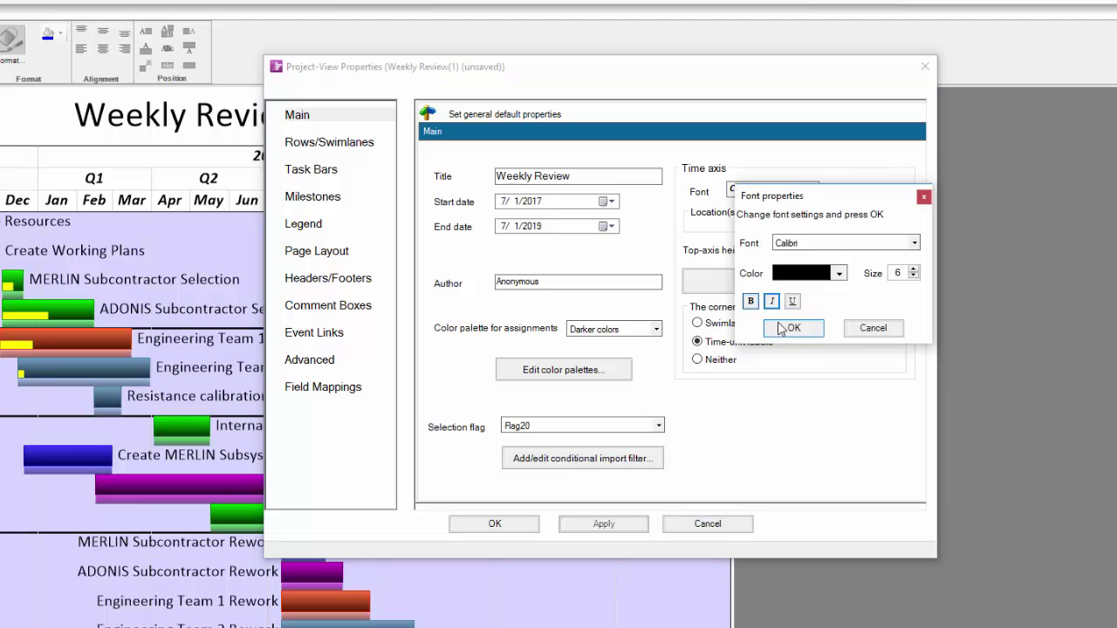
left_click(779, 328)
left_click(811, 191)
left_click(793, 328)
left_click(602, 523)
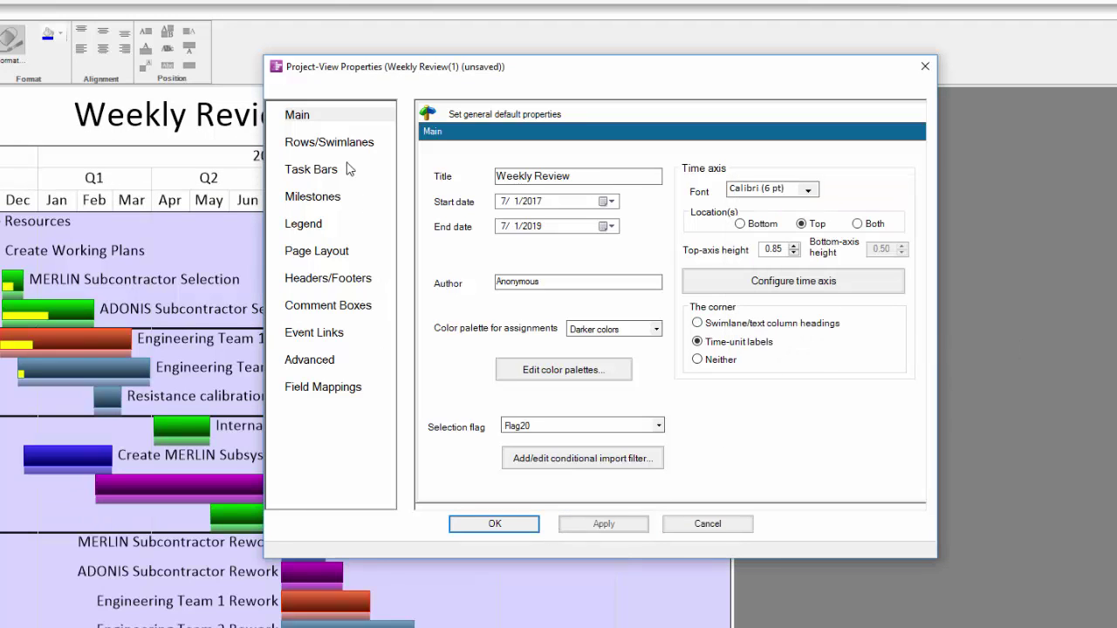
Step: Group the chart's swimlanes by Resource Names and apply the change
left_click(340, 144)
left_click(682, 215)
left_click(619, 493)
left_click(616, 526)
Step: Format the task bars with a rounded shape, flat fill and 0.28 absolute height, color-coded by Text28, and apply the changes
left_click(311, 170)
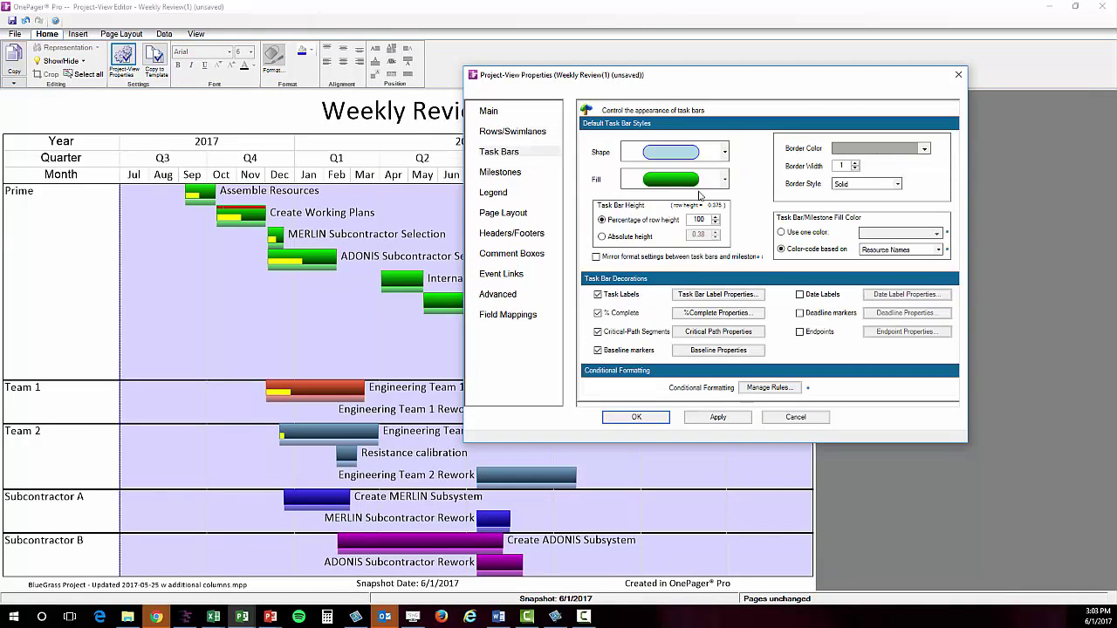
left_click(601, 236)
left_click(938, 250)
scroll(898, 331, "down", 10)
left_click(894, 379)
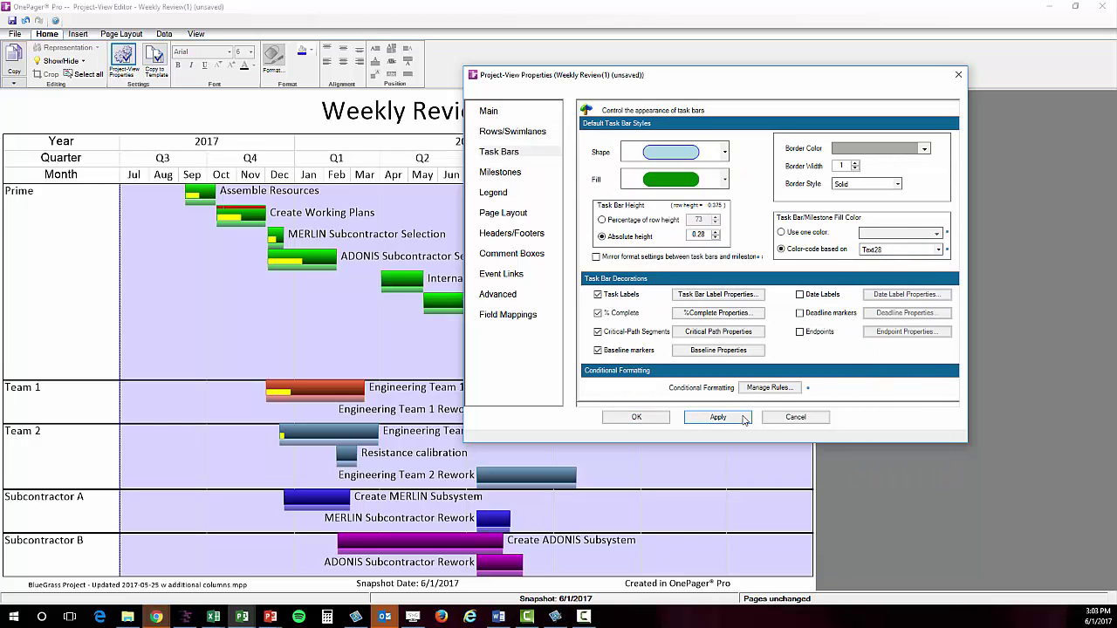
left_click(743, 418)
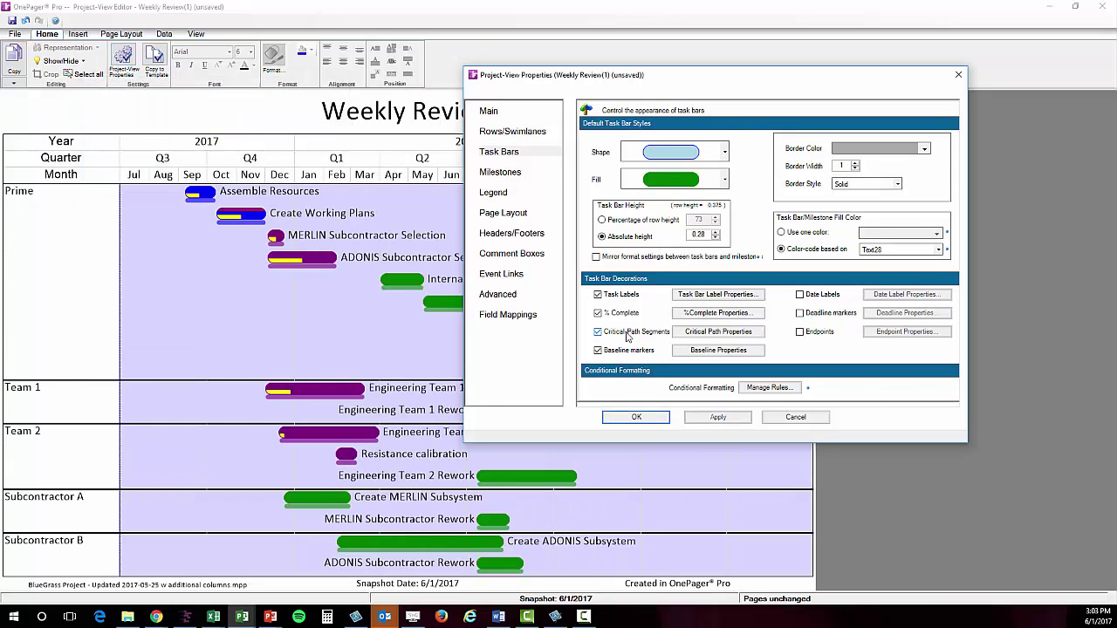
Step: Set the default milestone fill style to a flat, solid fill
left_click(506, 175)
left_click(725, 181)
left_click(728, 181)
Step: Hide the Gantt-bar diagram in the legend and give the chart background a top-to-bottom gradient from white to lavender
left_click(494, 192)
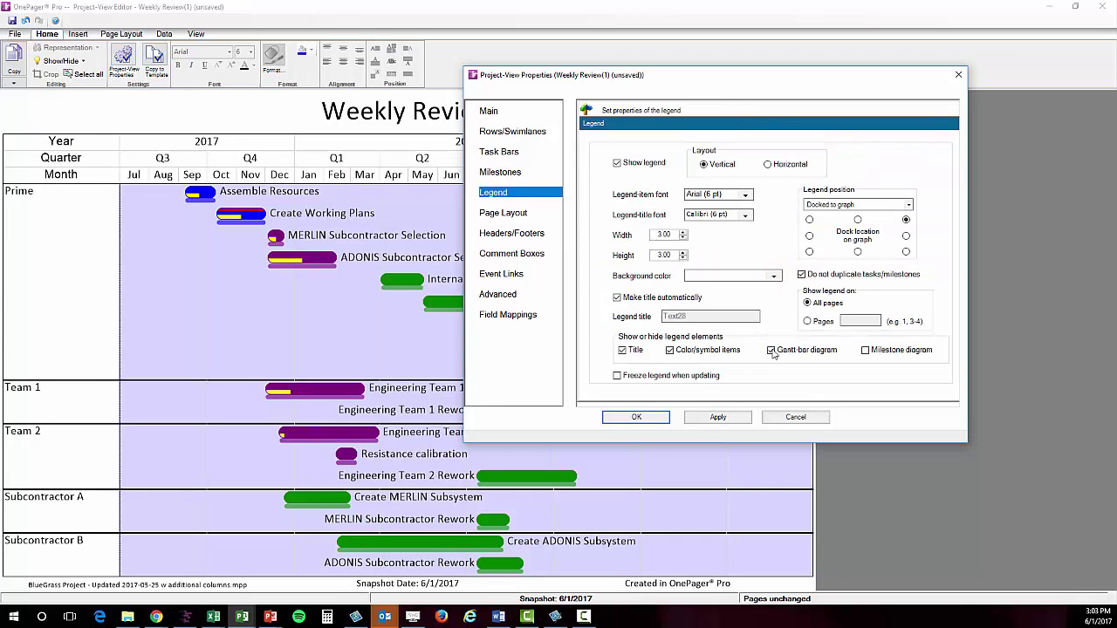
left_click(503, 293)
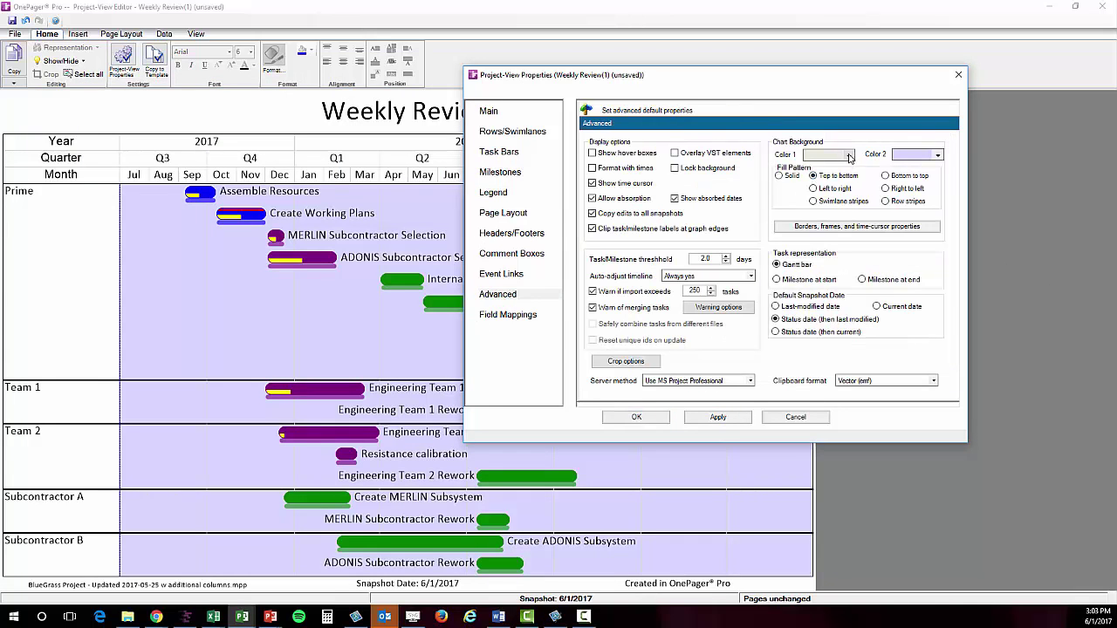
left_click(636, 417)
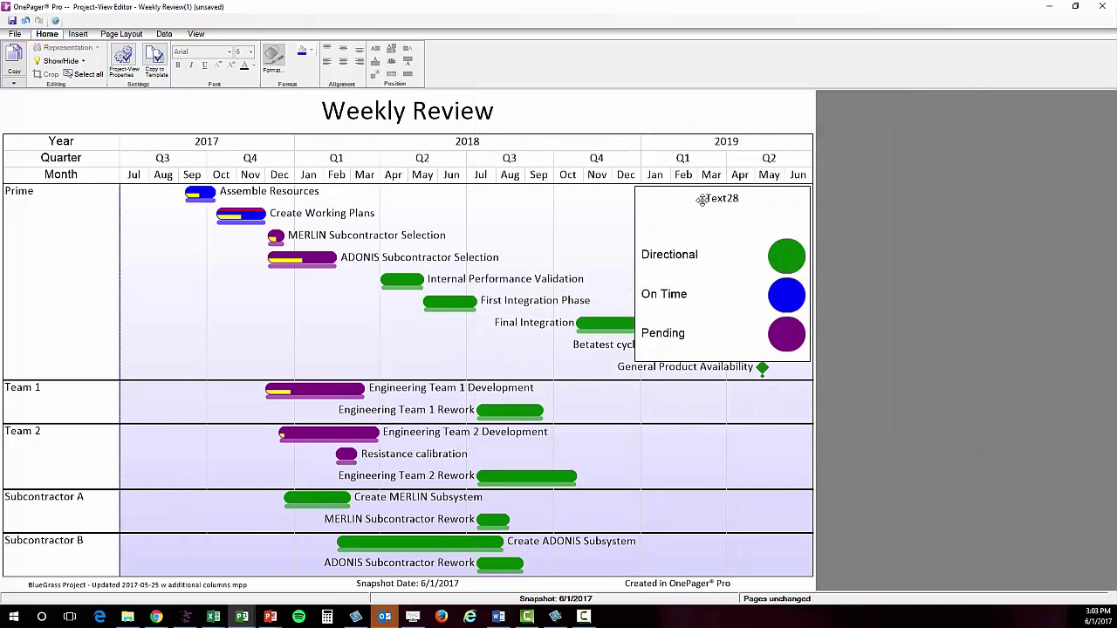
Step: Reduce the height of the legend box and change the legend title to Status
left_click(704, 198)
right_click(723, 191)
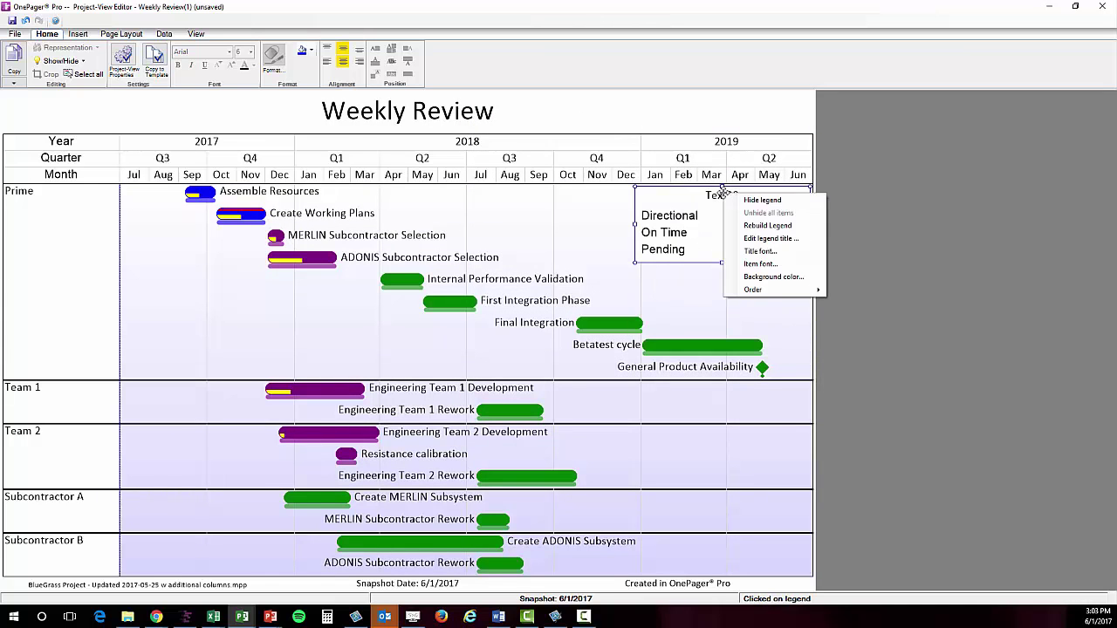
left_click(767, 238)
type("Status")
left_click(153, 170)
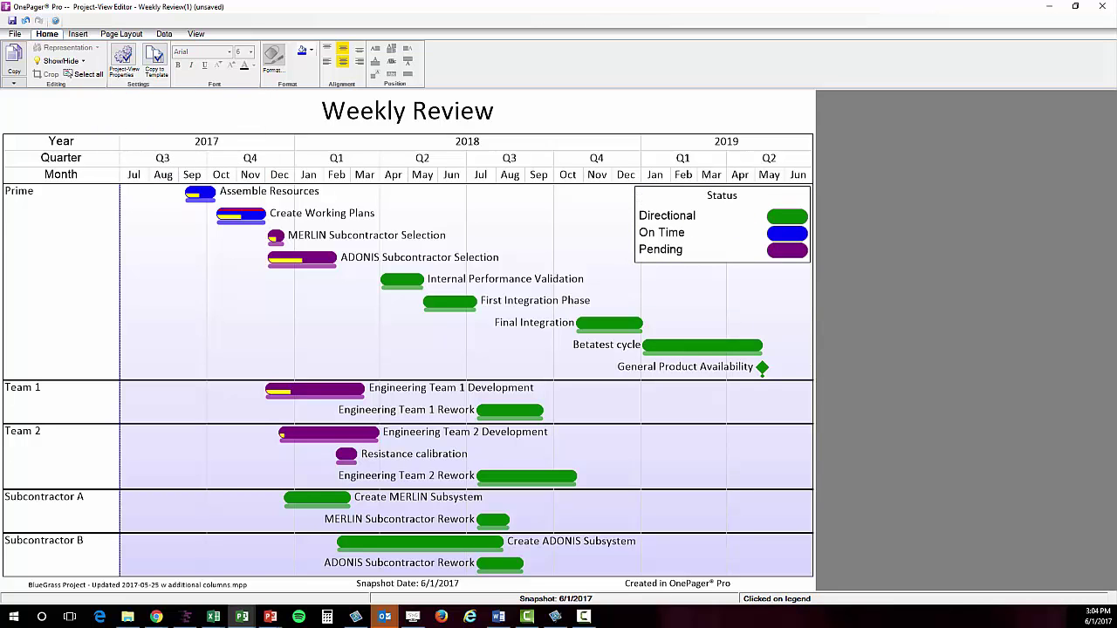
Step: Save the formatted project view's settings as a OnePager template file named My First Template
key("F10")
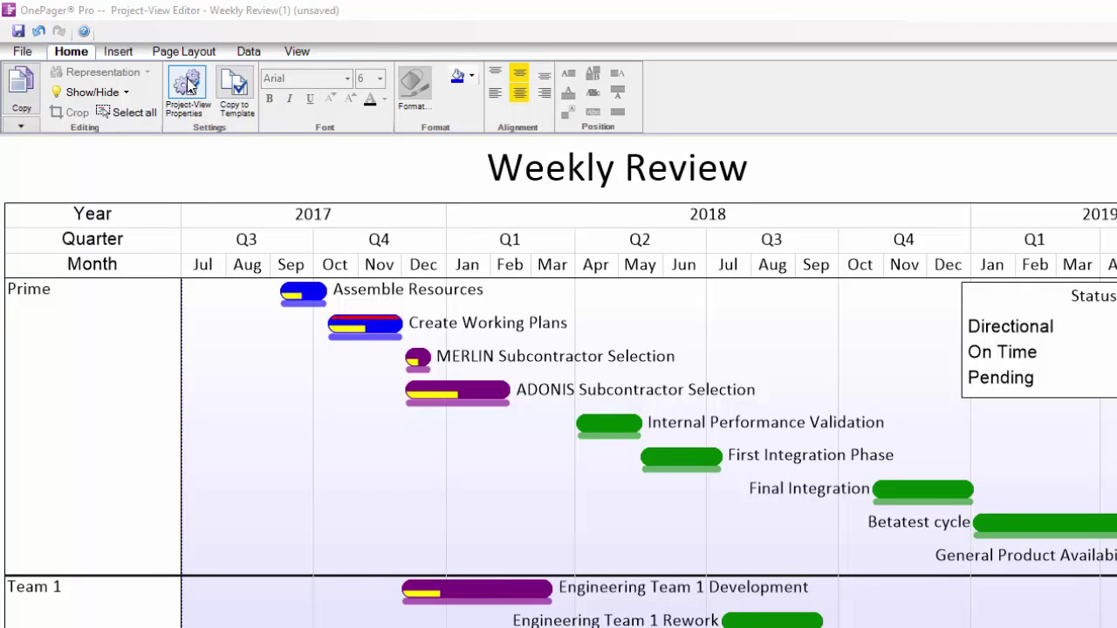
left_click(236, 87)
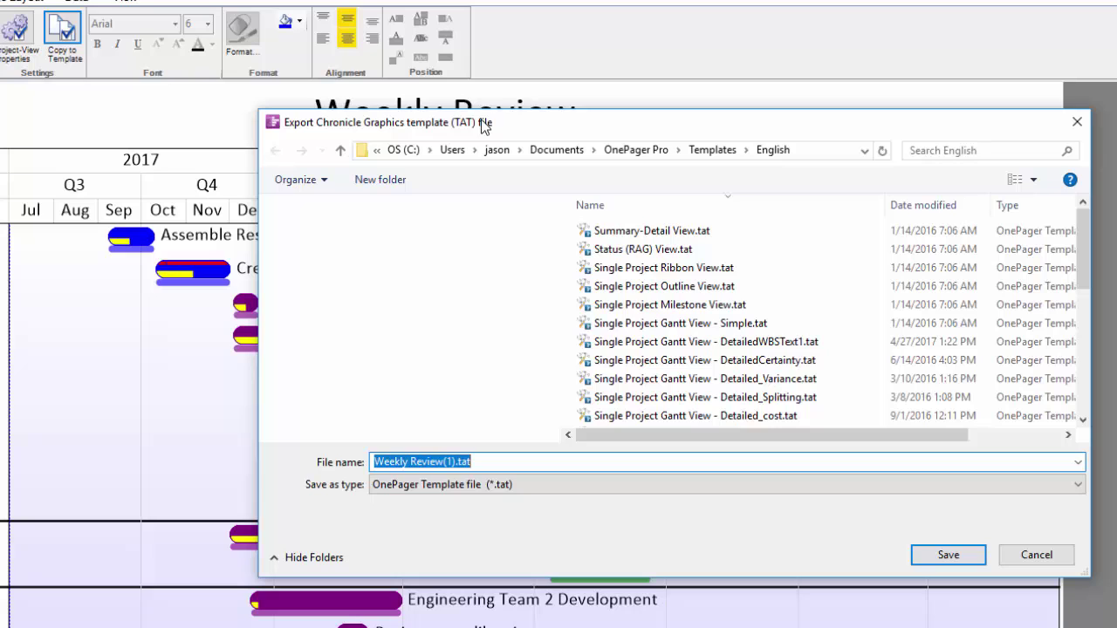
type("My First Templ")
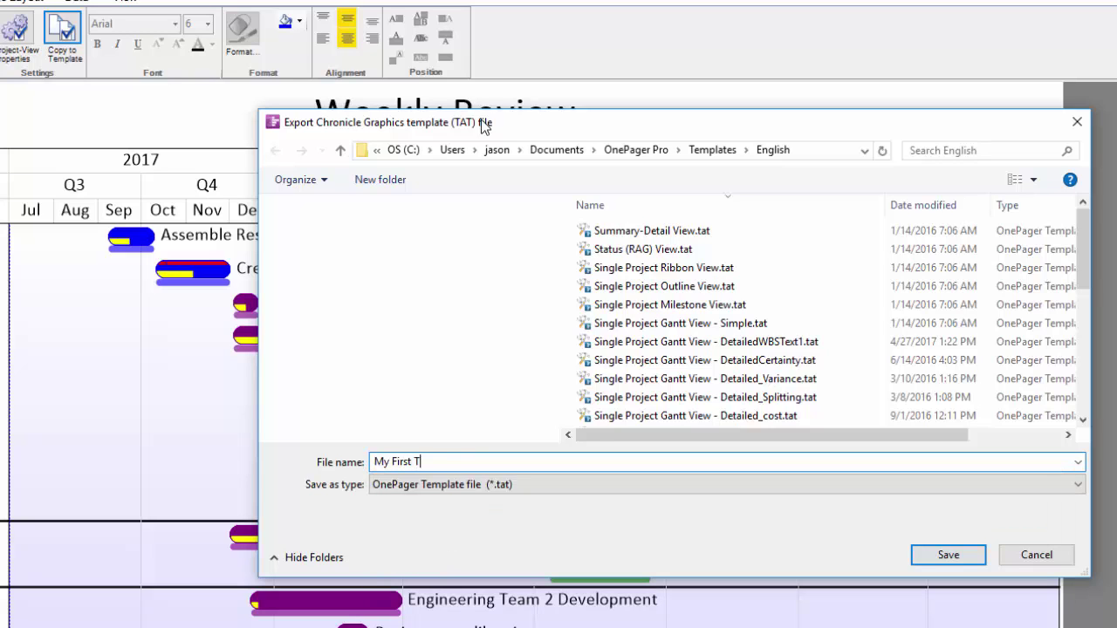
type("ate")
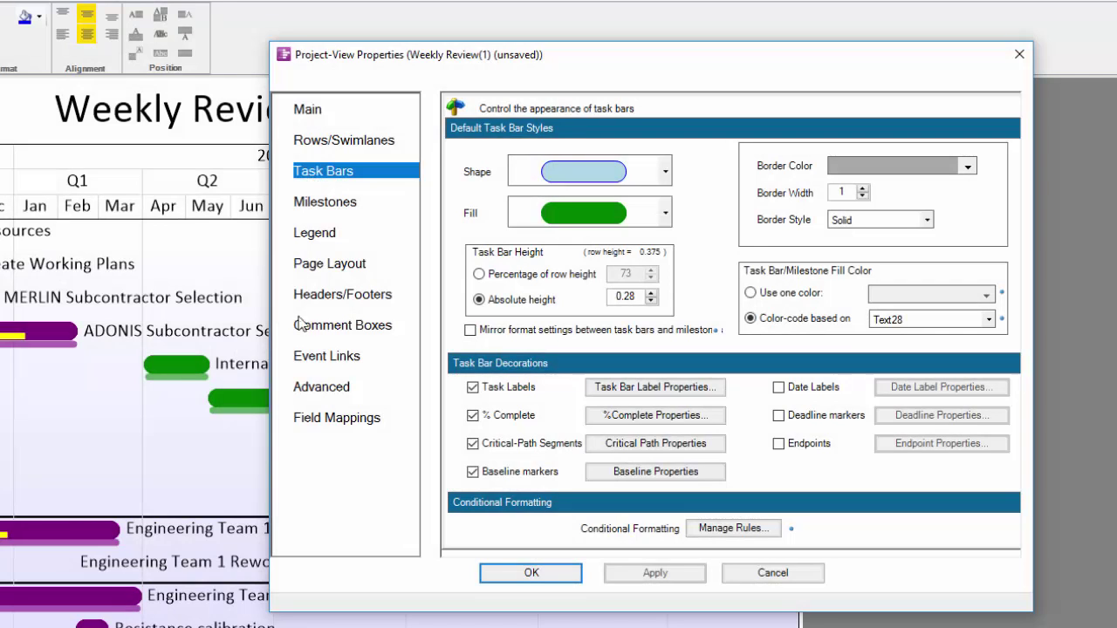
Step: Add a conditional formatting rule in the milestone properties for items whose Name equals Phase 1 Complete
left_click(313, 194)
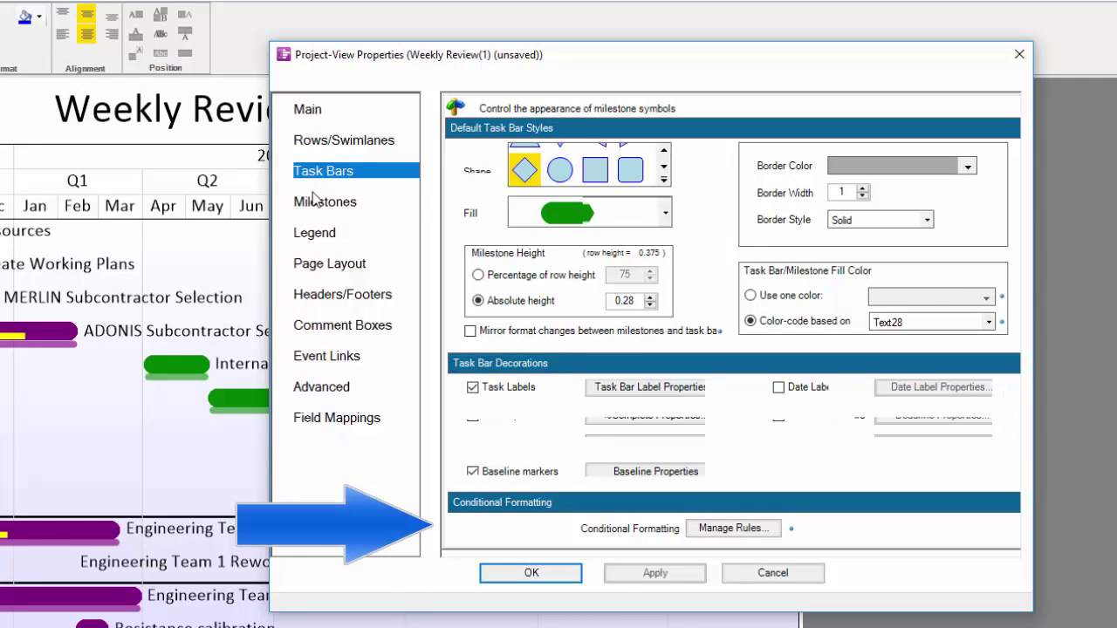
left_click(722, 534)
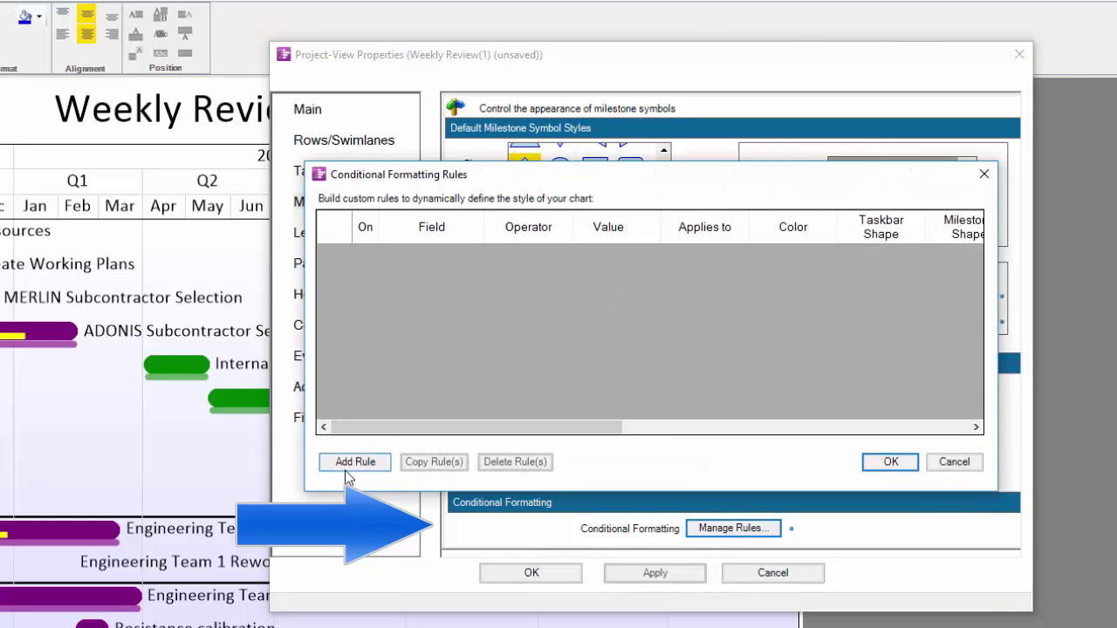
left_click(348, 465)
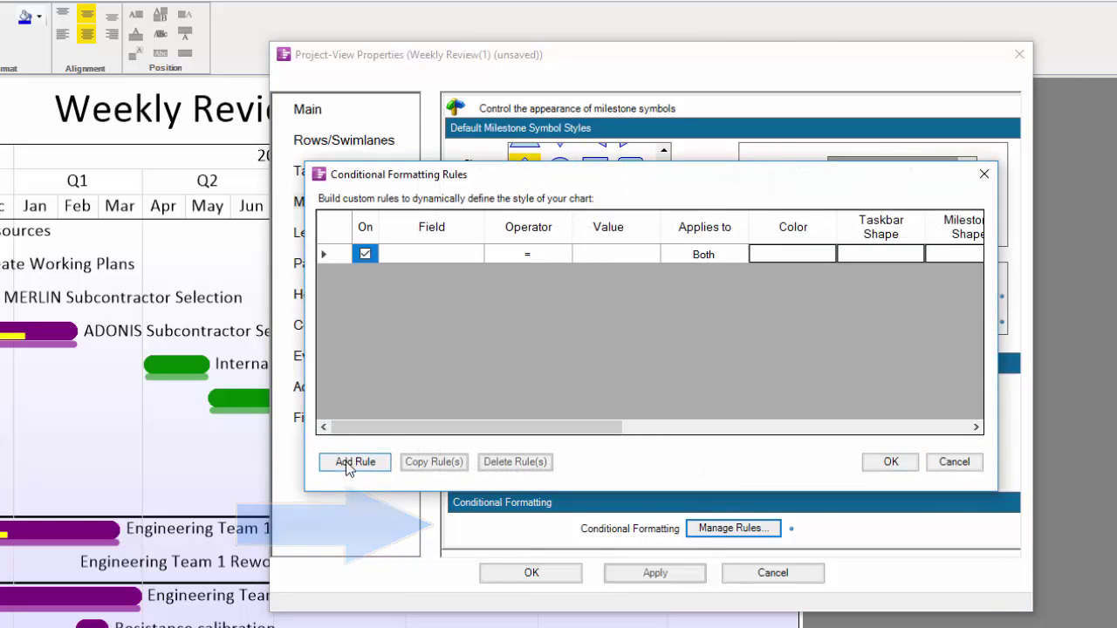
left_click(459, 252)
left_click(459, 250)
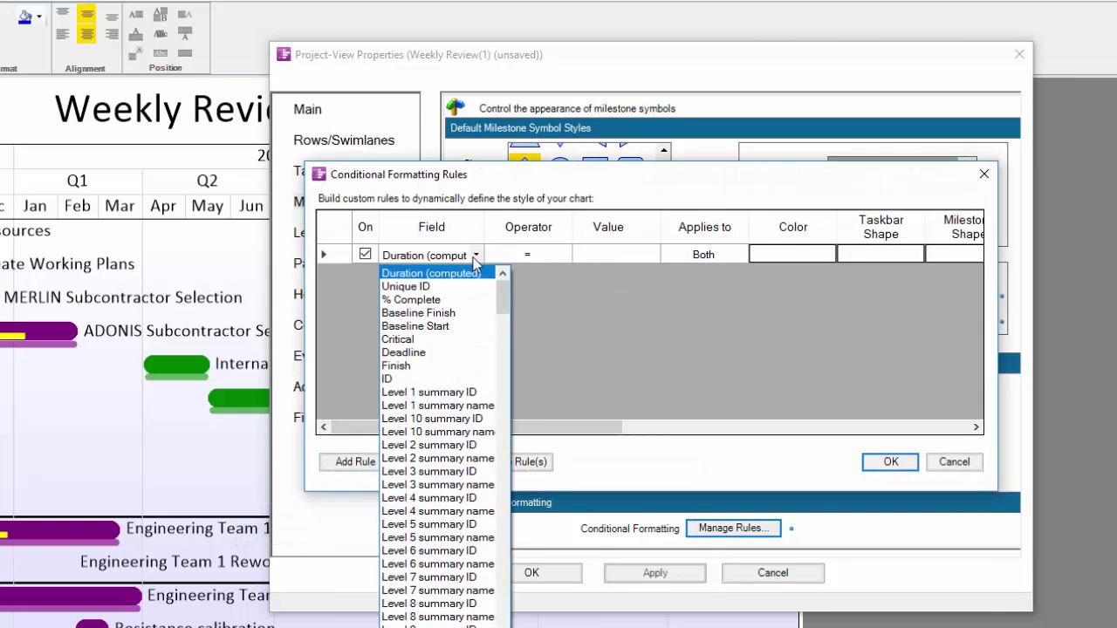
left_click_drag(506, 292, 500, 305)
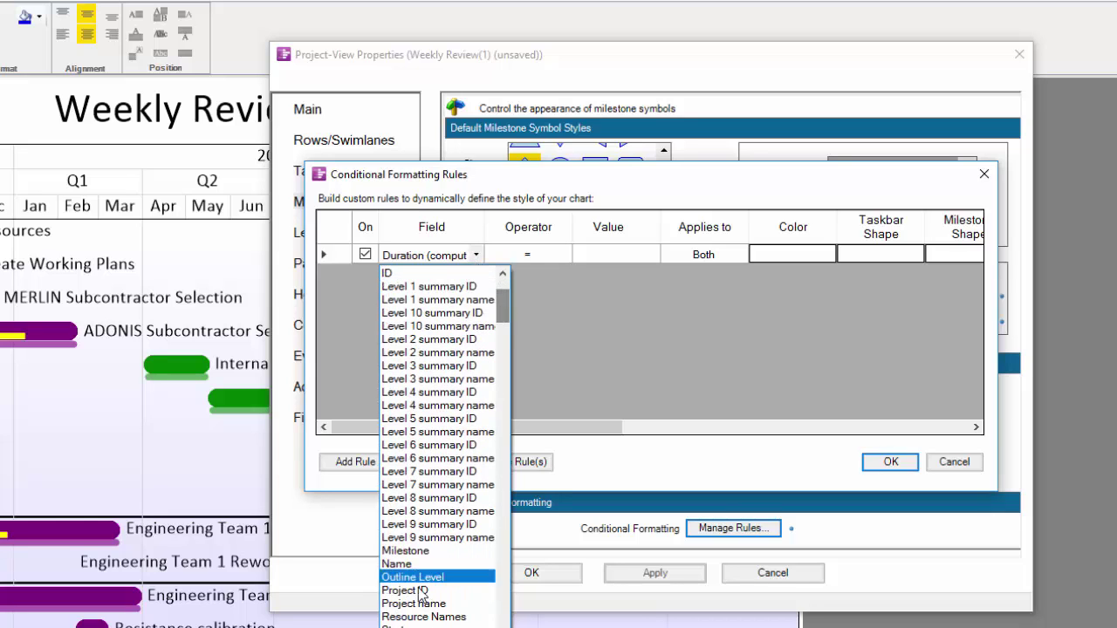
left_click(410, 563)
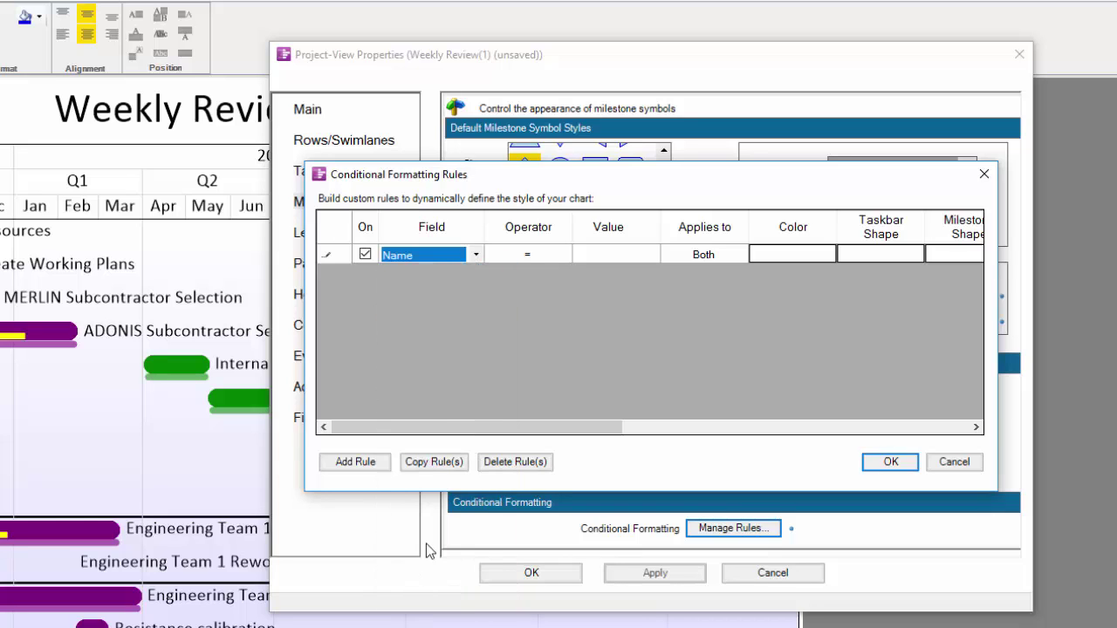
left_click(613, 260)
type("P")
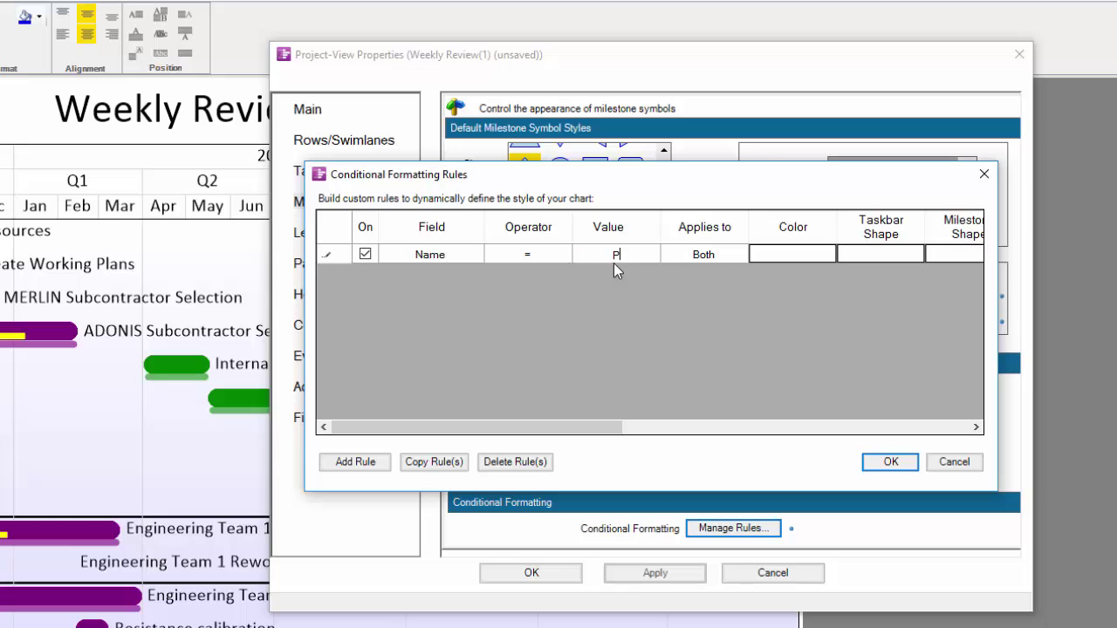
type("hase 1 Complete")
Step: Set the Phase 1 Complete rule's color to blue and its milestone shape to a five-pointed star
left_click(789, 252)
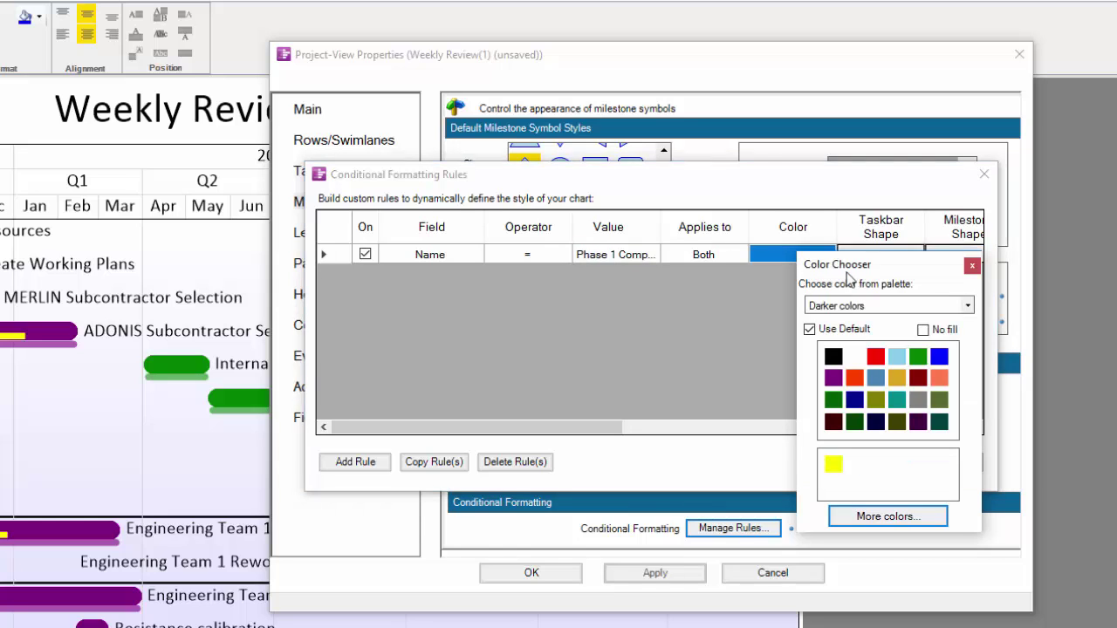
left_click(939, 356)
left_click(953, 254)
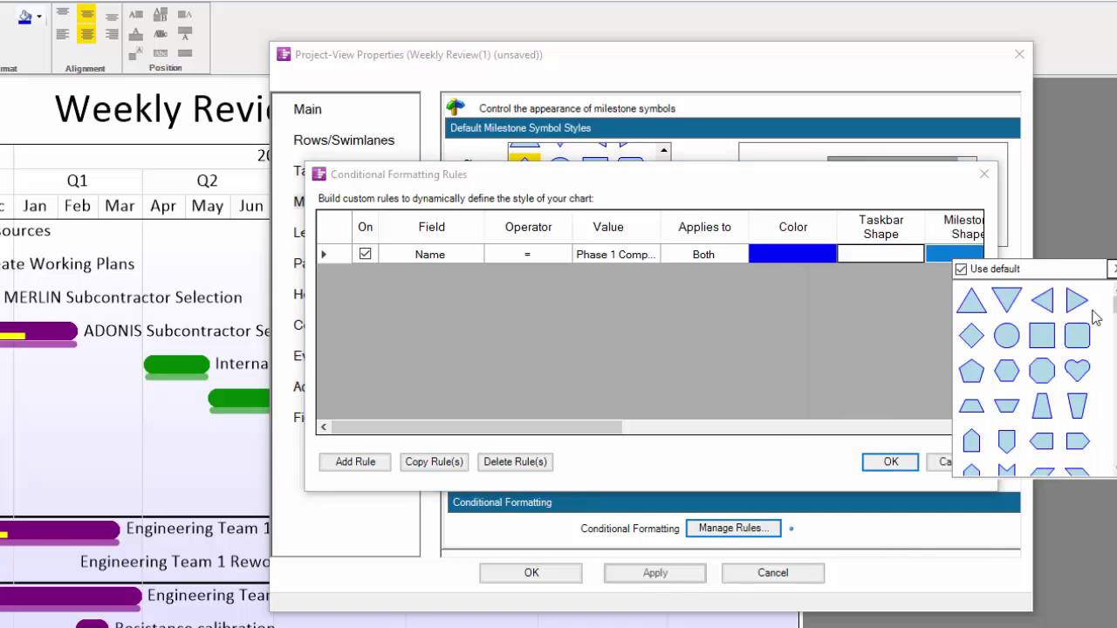
scroll(1034, 375, "down", 5)
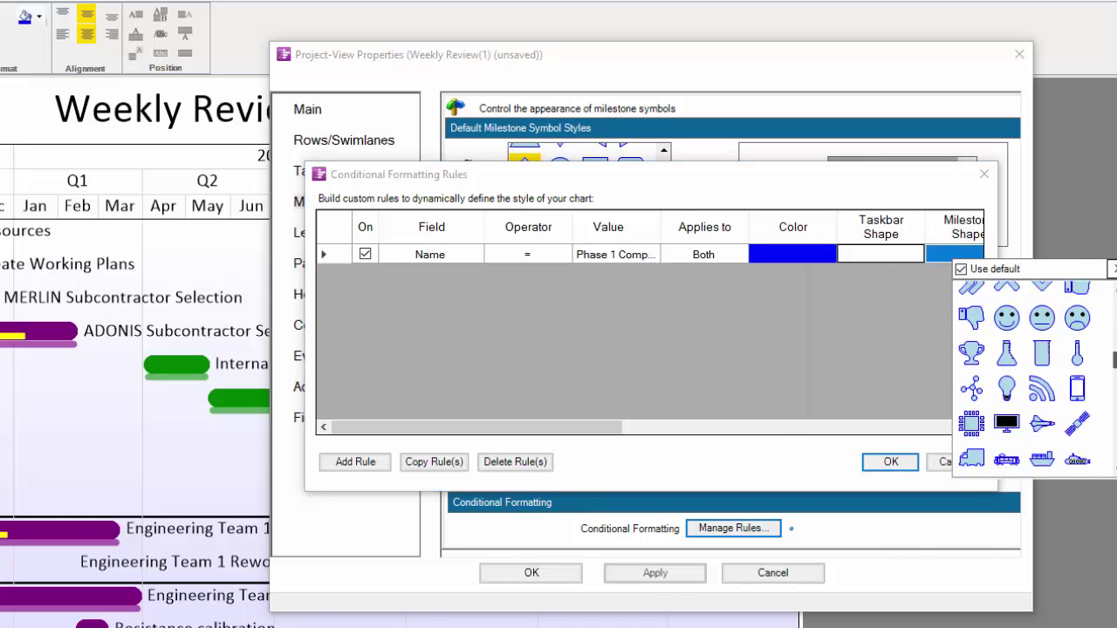
scroll(1034, 375, "down", 5)
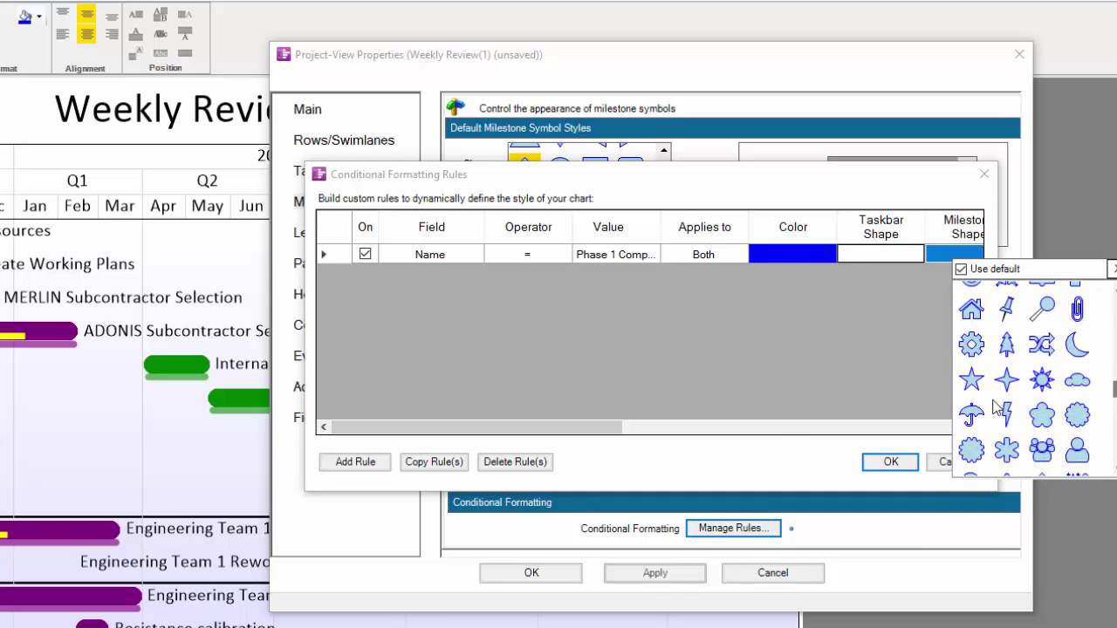
left_click(974, 382)
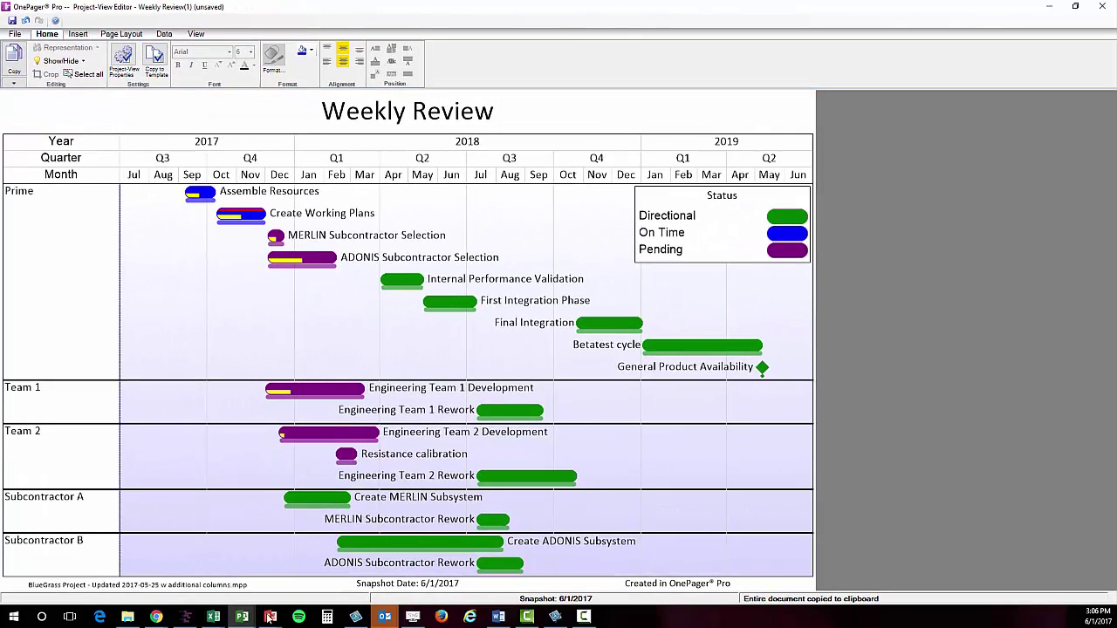
Step: Switch to PowerPoint, create a new blank presentation and paste the copied Weekly Review chart onto its slide
left_click(271, 617)
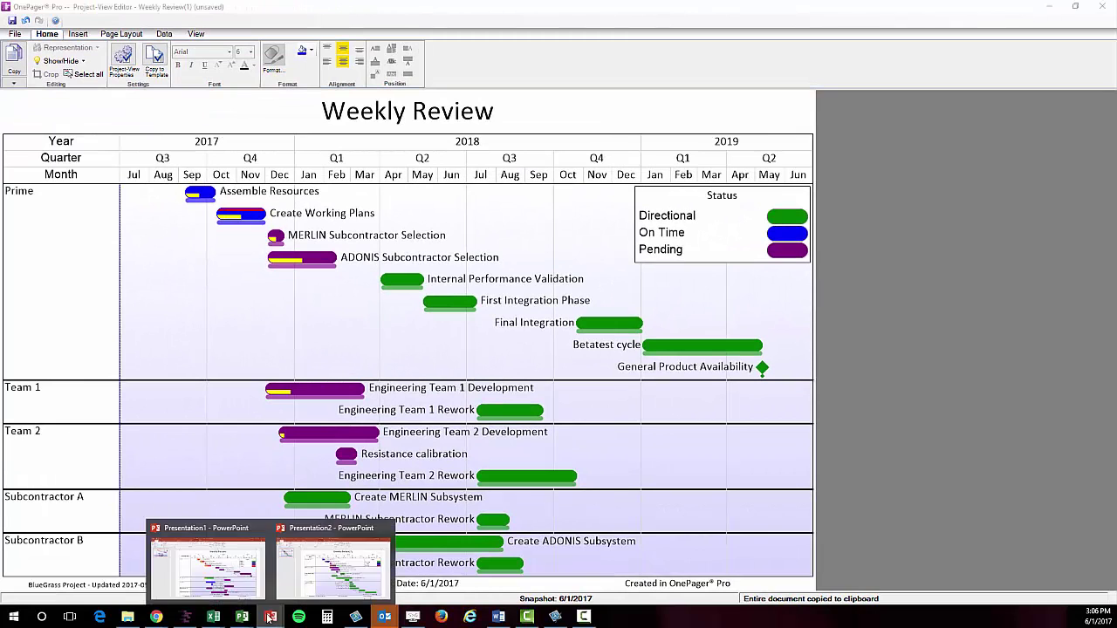
left_click(319, 558)
left_click(17, 29)
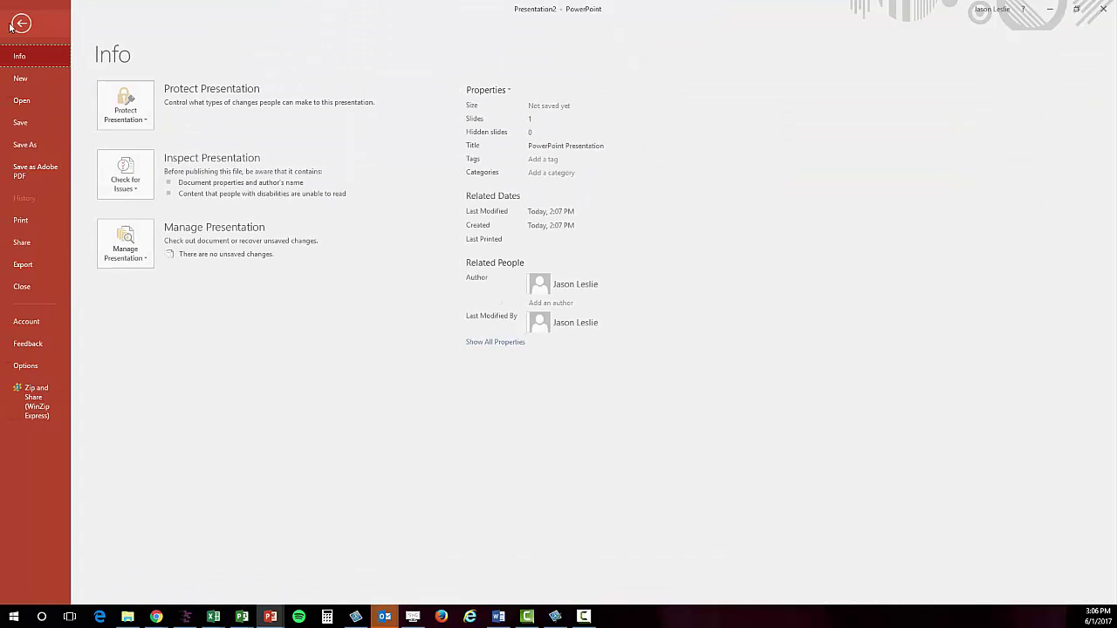
left_click(22, 79)
left_click(163, 190)
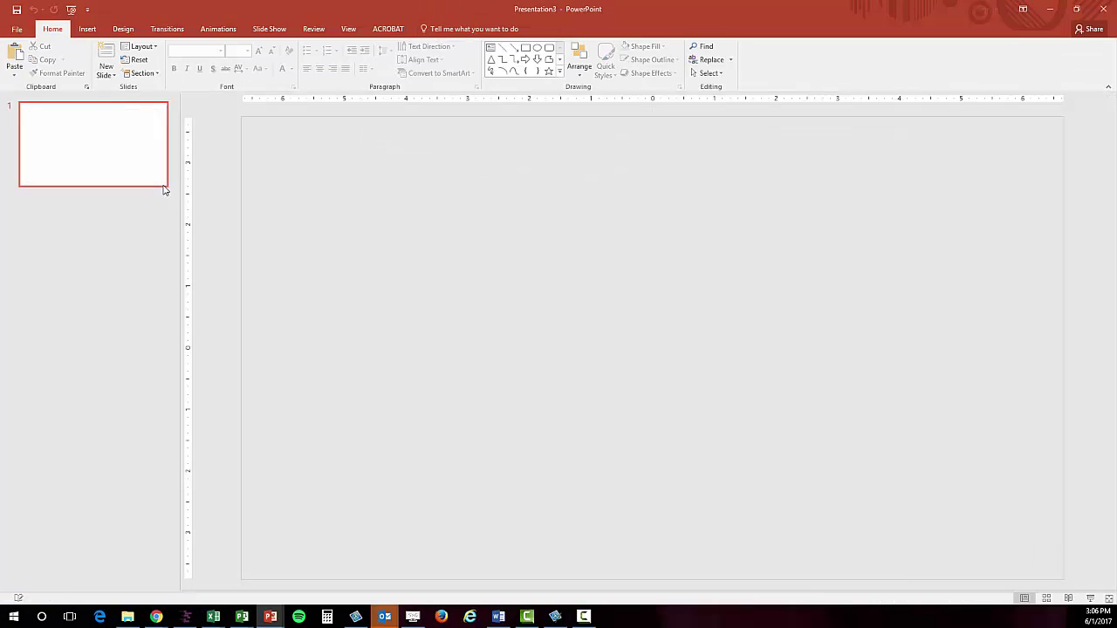
key("ctrl+v")
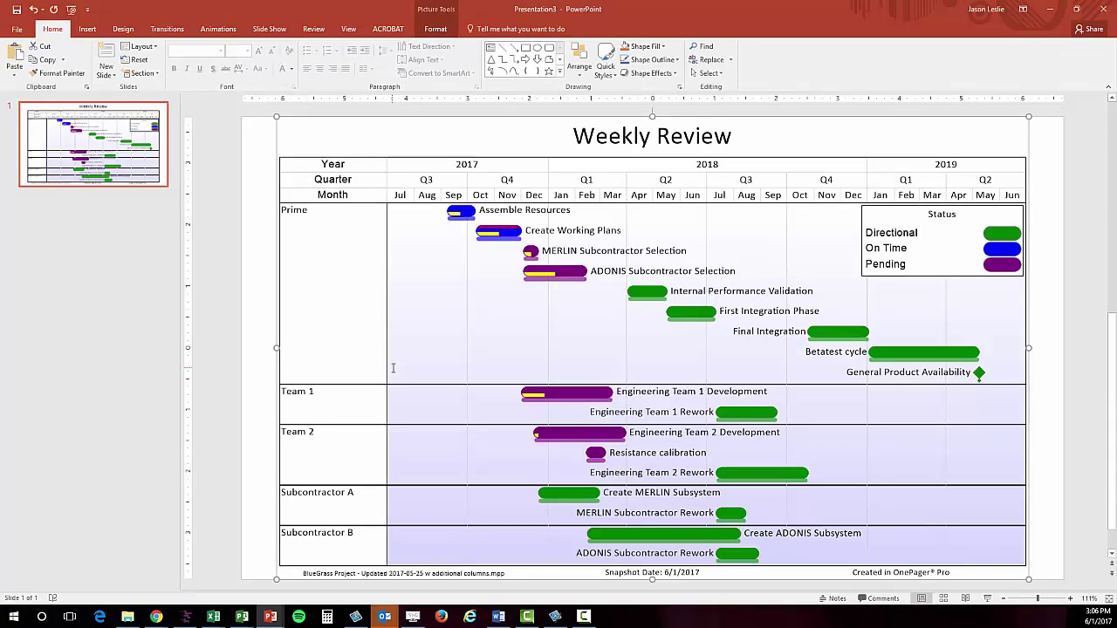
Step: Return to the OnePager project view and examine the file formats offered for saving it under another type
mouse_move(242, 617)
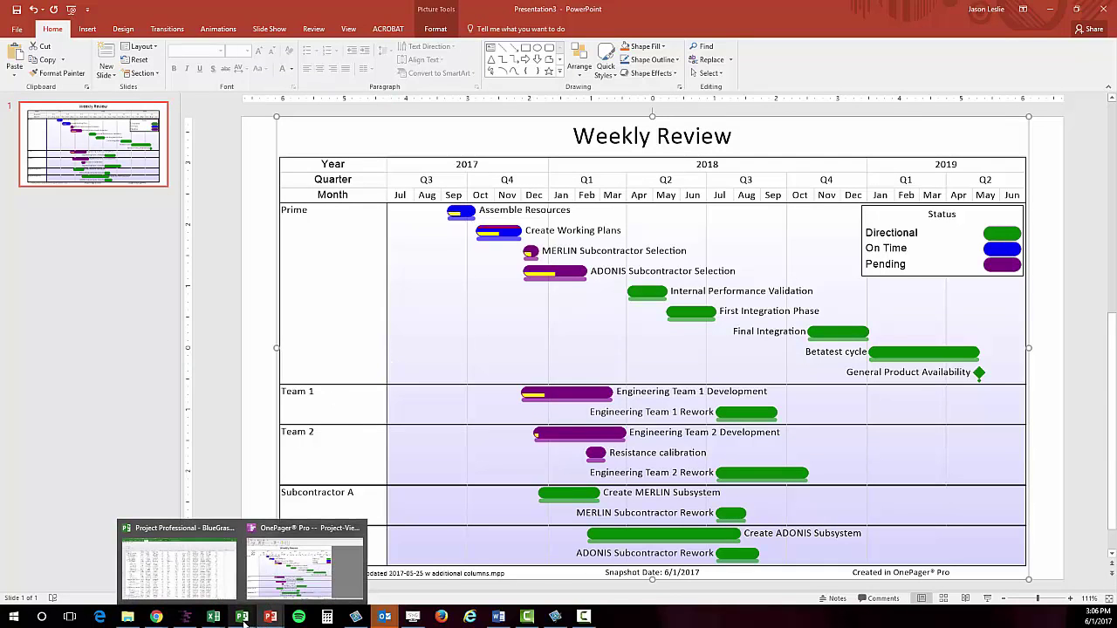
left_click(305, 567)
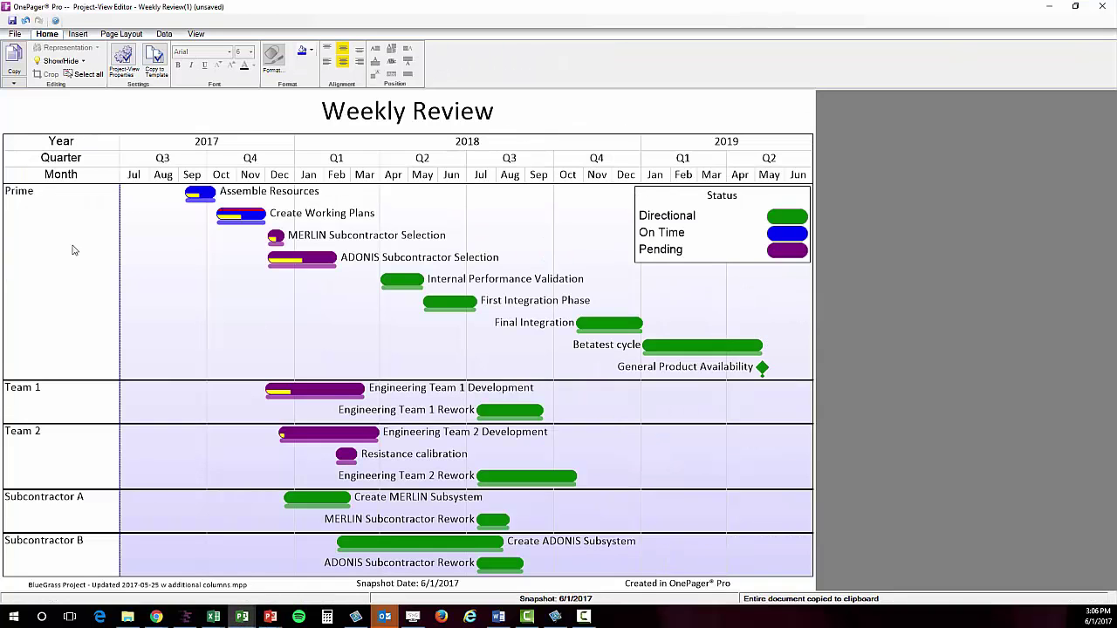
left_click(15, 33)
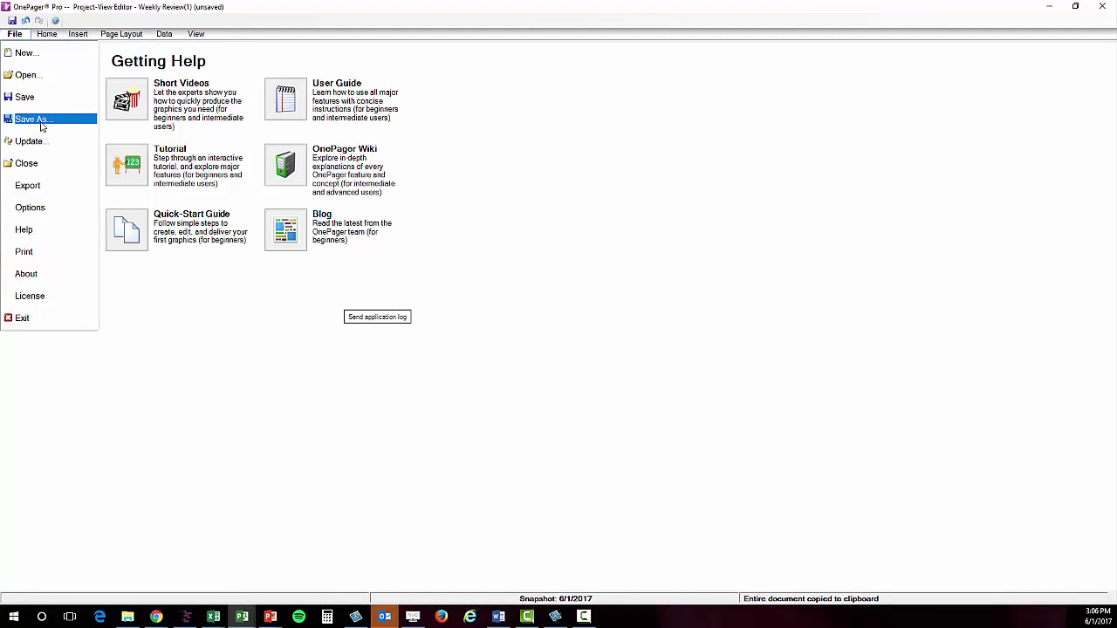
left_click(41, 120)
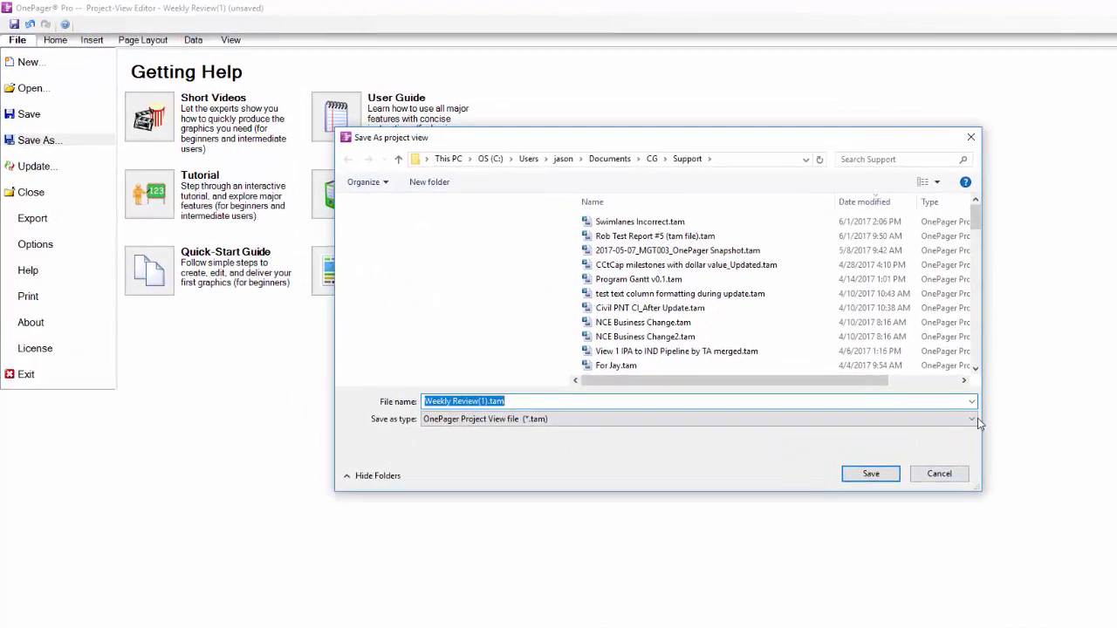
left_click(822, 356)
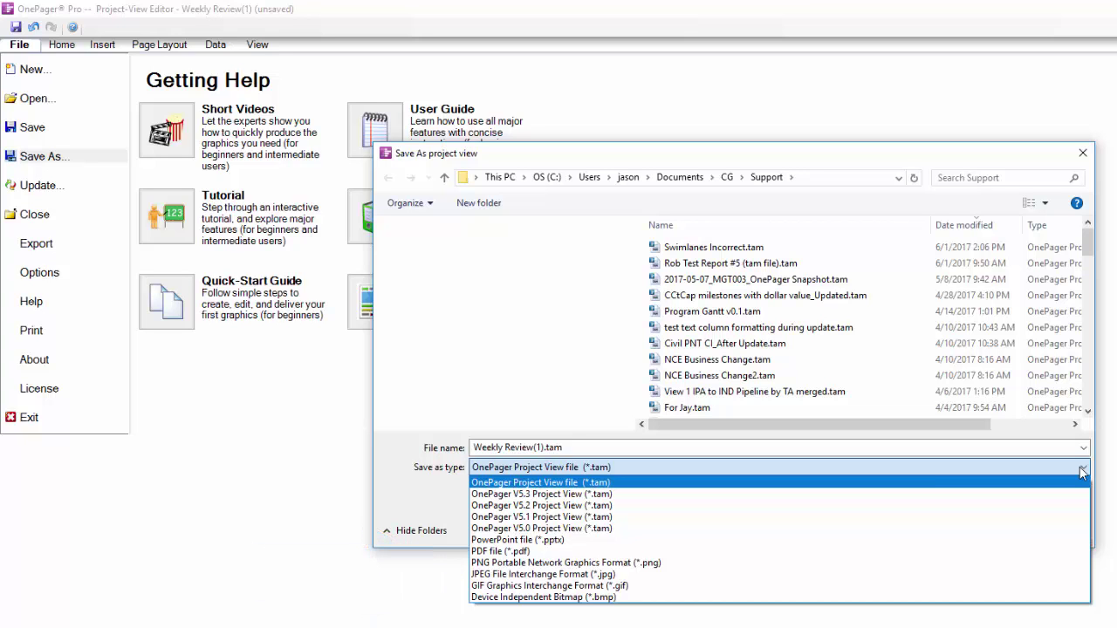
left_click(1082, 471)
left_click(1055, 525)
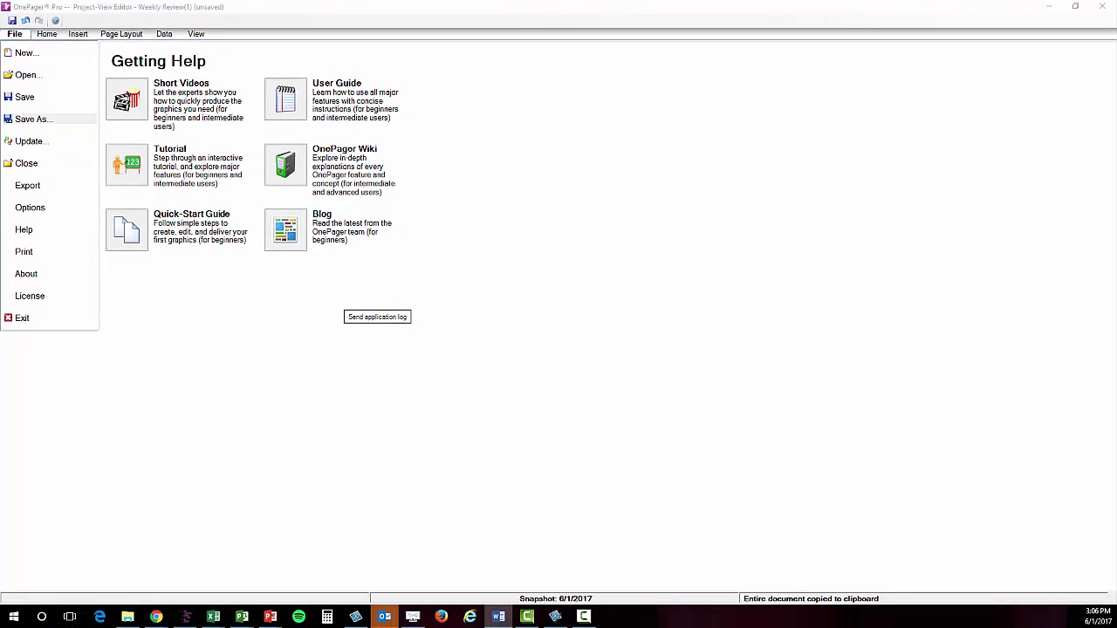
Step: Switch to the BlueGrass plan in Microsoft Project and set the MERLIN Subcontractor Rework duration to 100 days
left_click(195, 35)
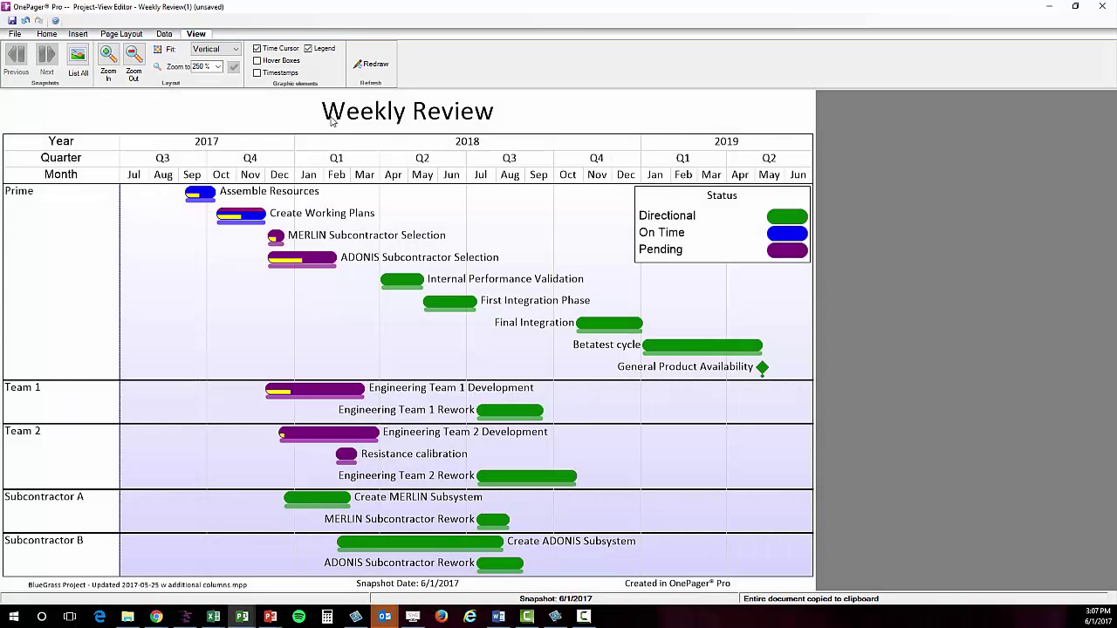
left_click(242, 616)
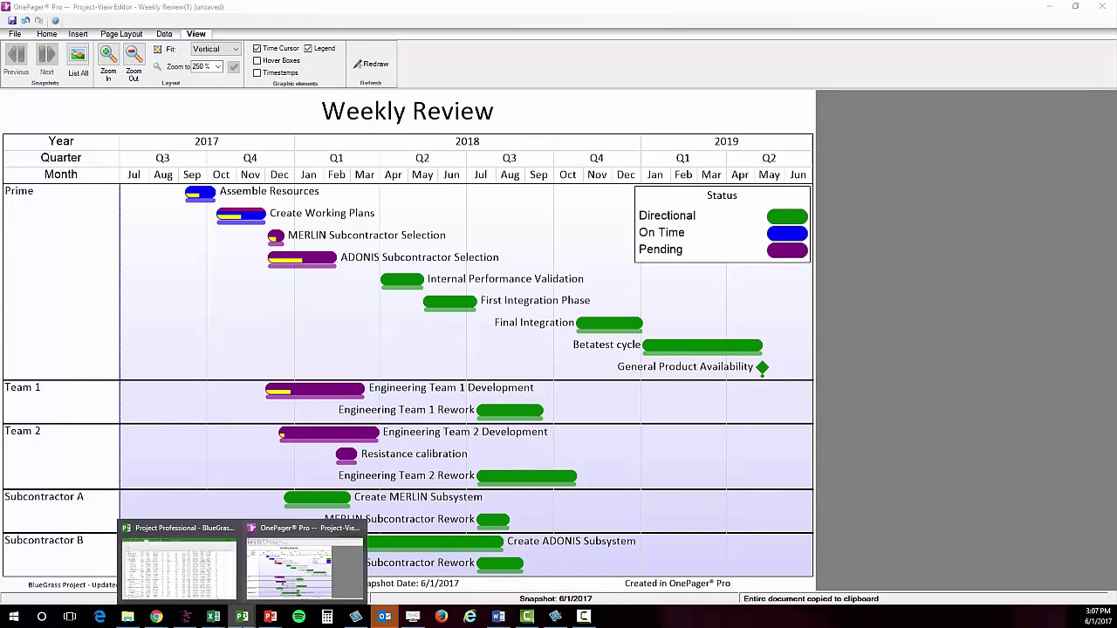
left_click(176, 567)
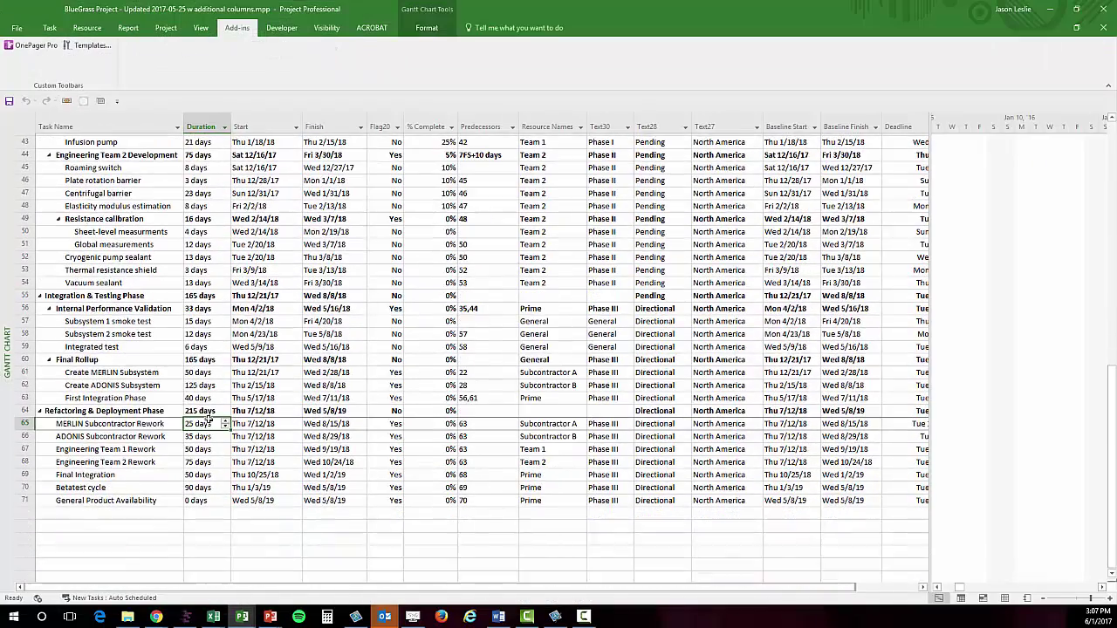
left_click(209, 419)
type("10")
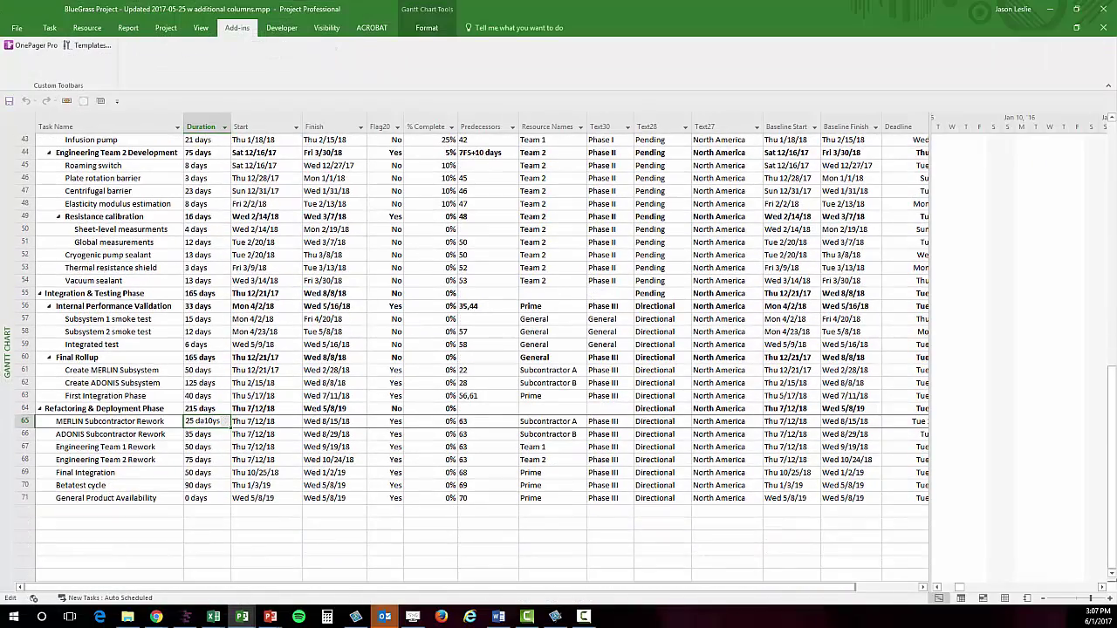
left_click_drag(220, 422, 185, 423)
type("100")
key("Return")
Step: Fill the 100-day duration down from MERLIN Subcontractor Rework through Betatest cycle
left_click(211, 422)
left_click_drag(230, 428, 229, 487)
left_click(222, 510)
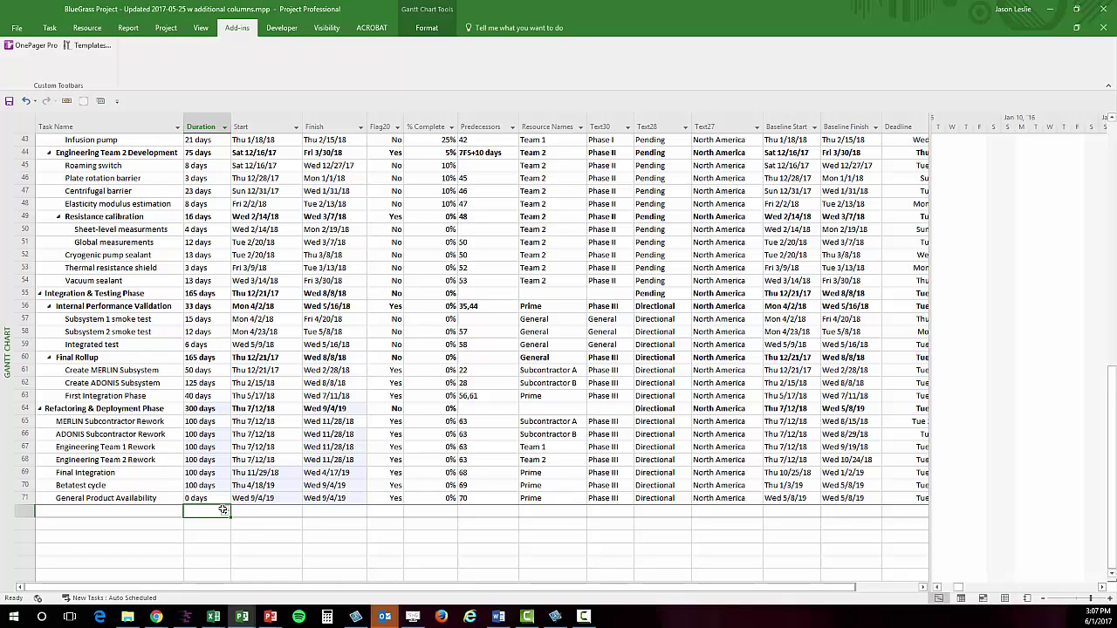
Step: Start a OnePager Pro update of the Weekly Review(1) project view from the revised plan
left_click(33, 47)
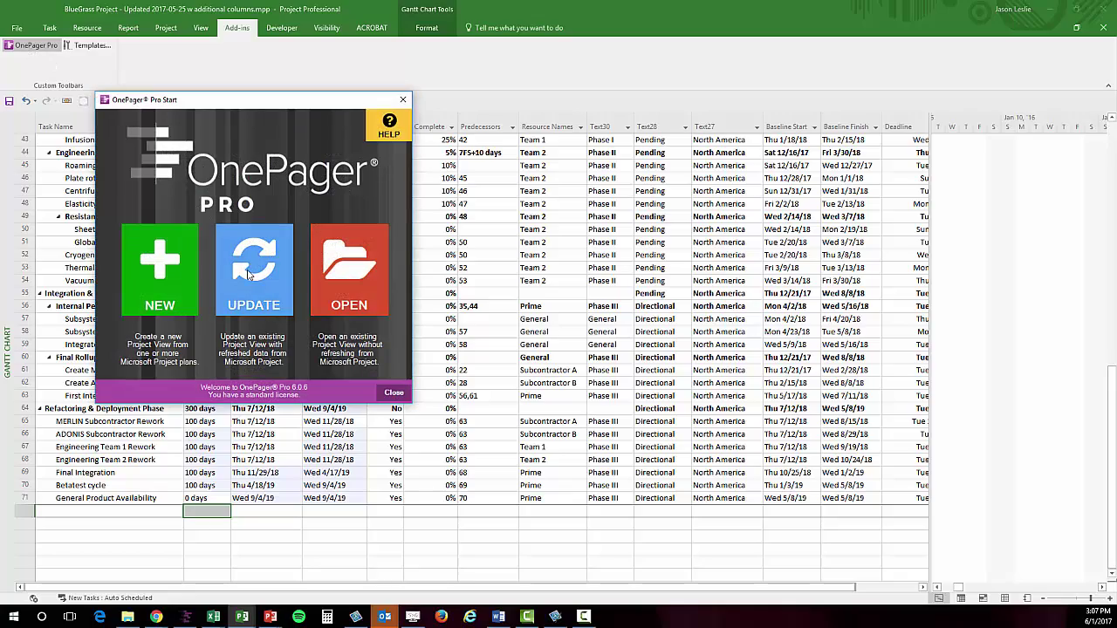
left_click(248, 276)
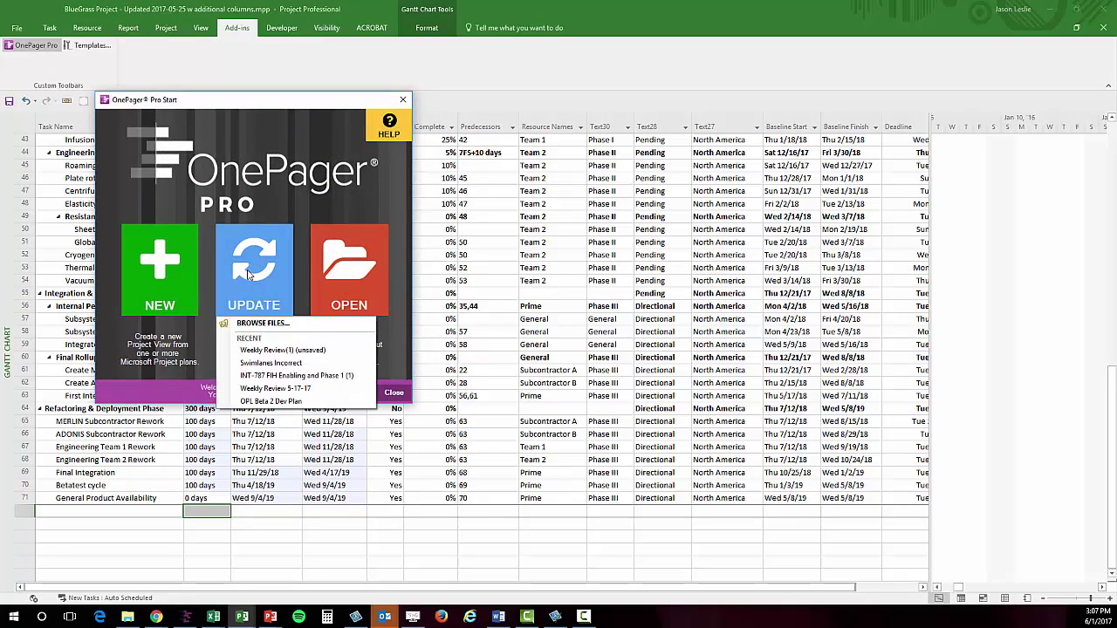
left_click(266, 348)
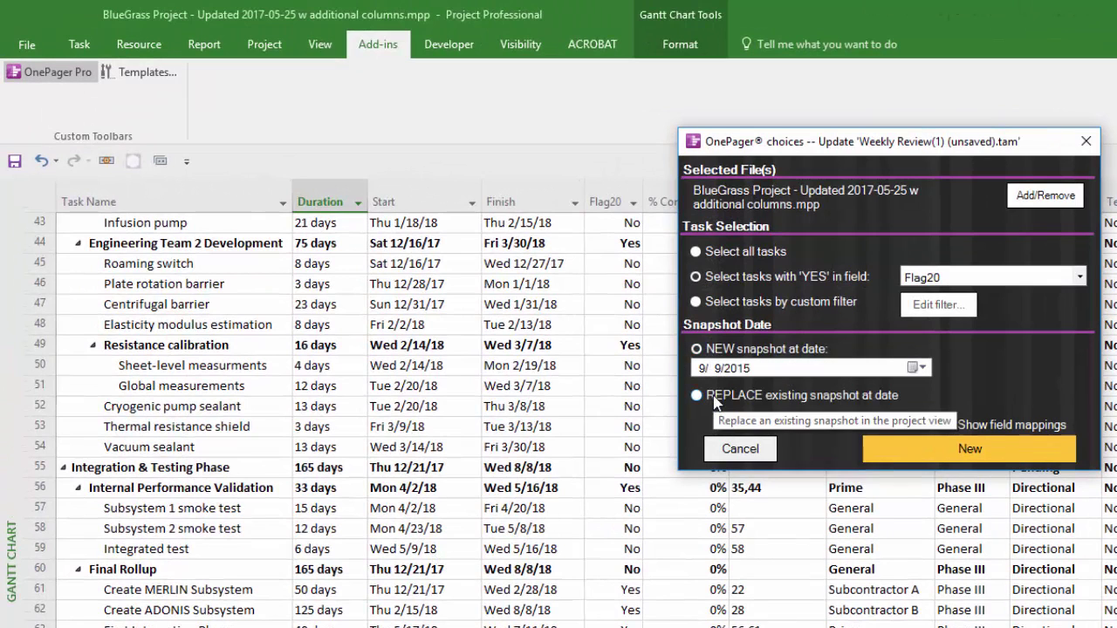
Step: Set the new snapshot date to 6/8/2017 and create the snapshot
left_click(919, 370)
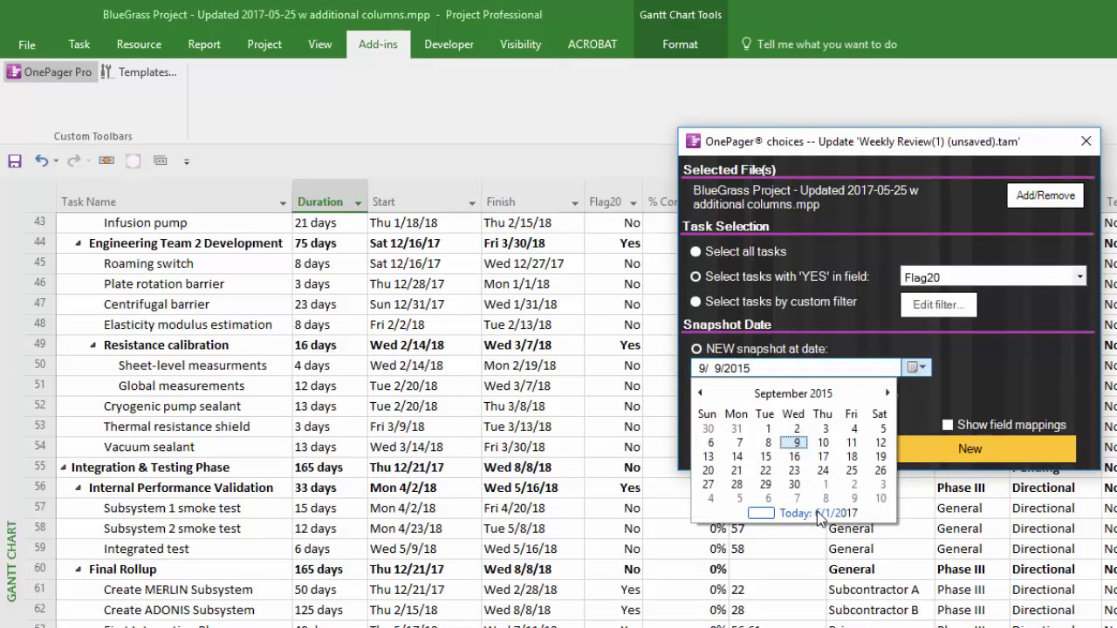
left_click(828, 513)
left_click(1062, 574)
left_click(920, 368)
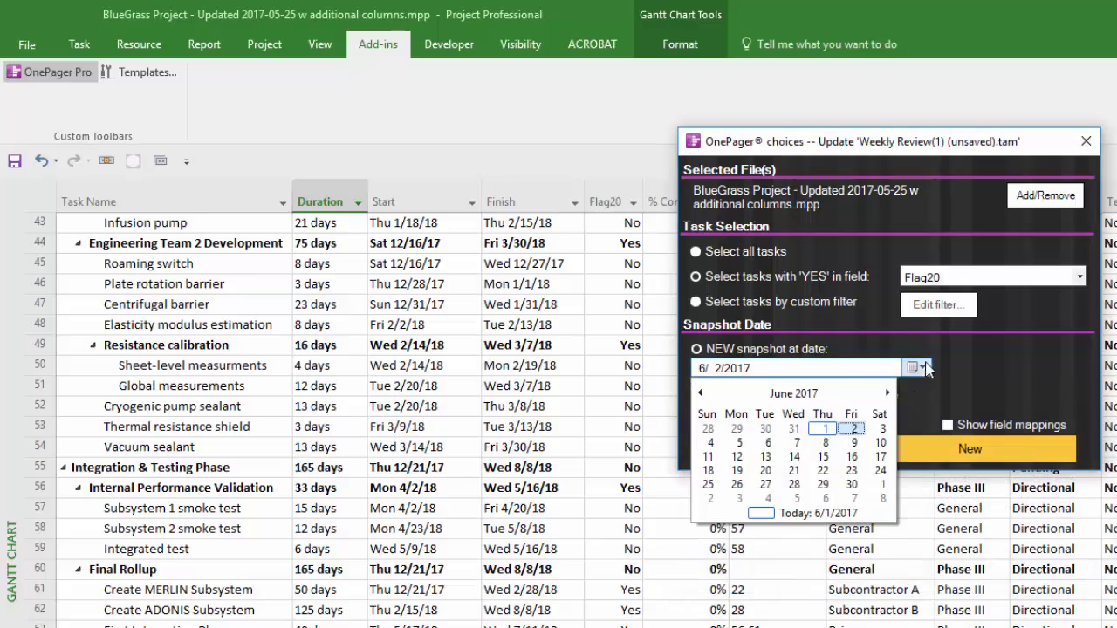
left_click(826, 443)
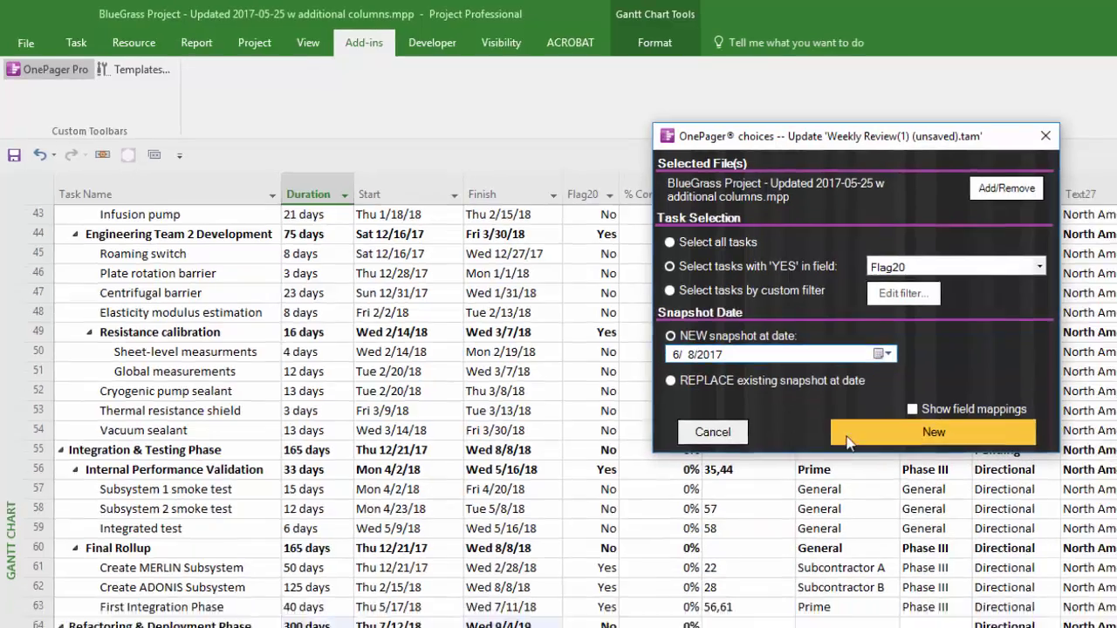
left_click(872, 449)
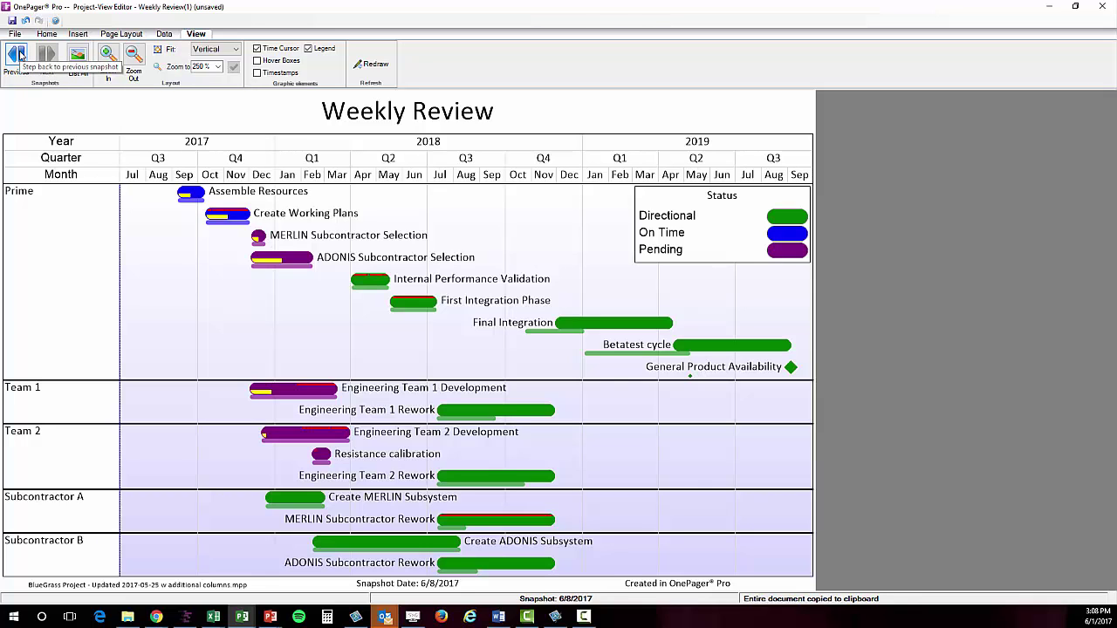
Step: Compare the Weekly Review chart between the 6/1/2017 and 6/8/2017 snapshots
left_click(17, 54)
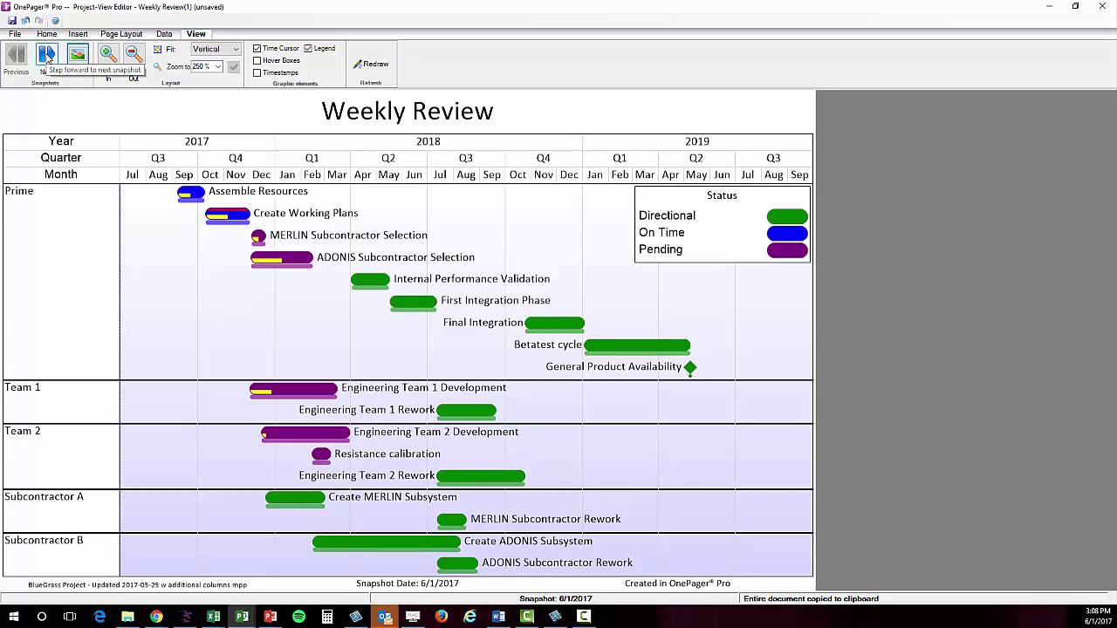
left_click(48, 57)
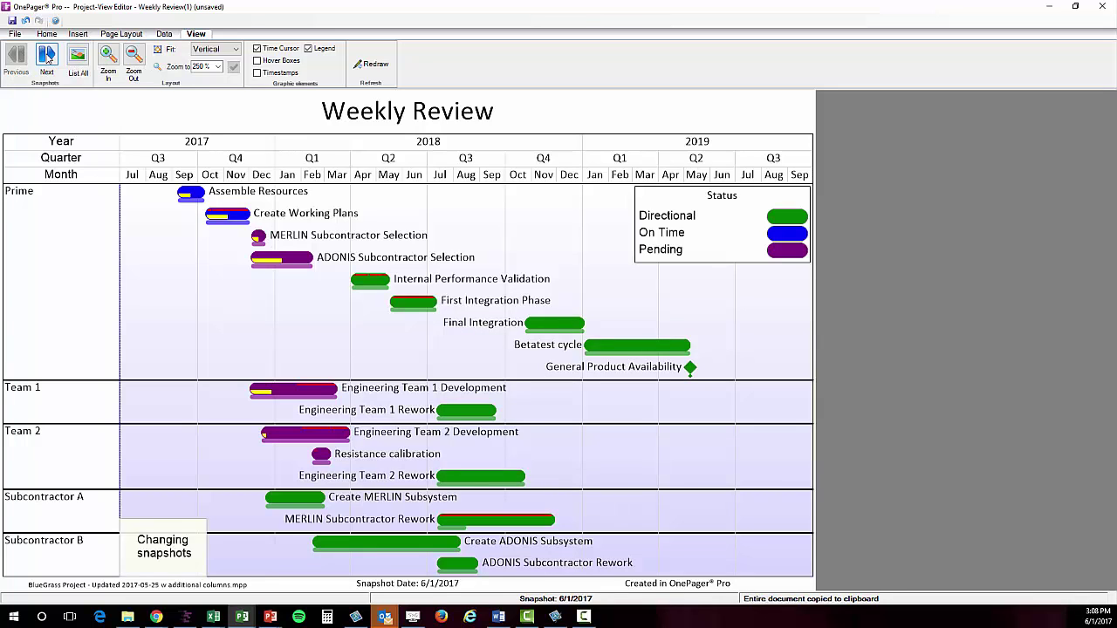
left_click(47, 55)
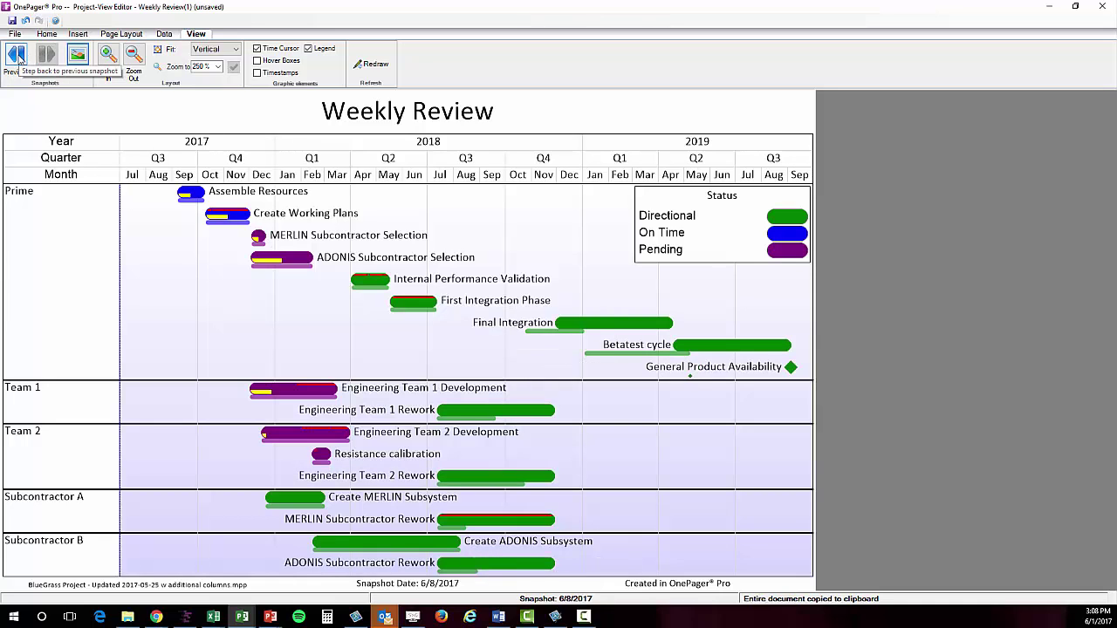
left_click(17, 56)
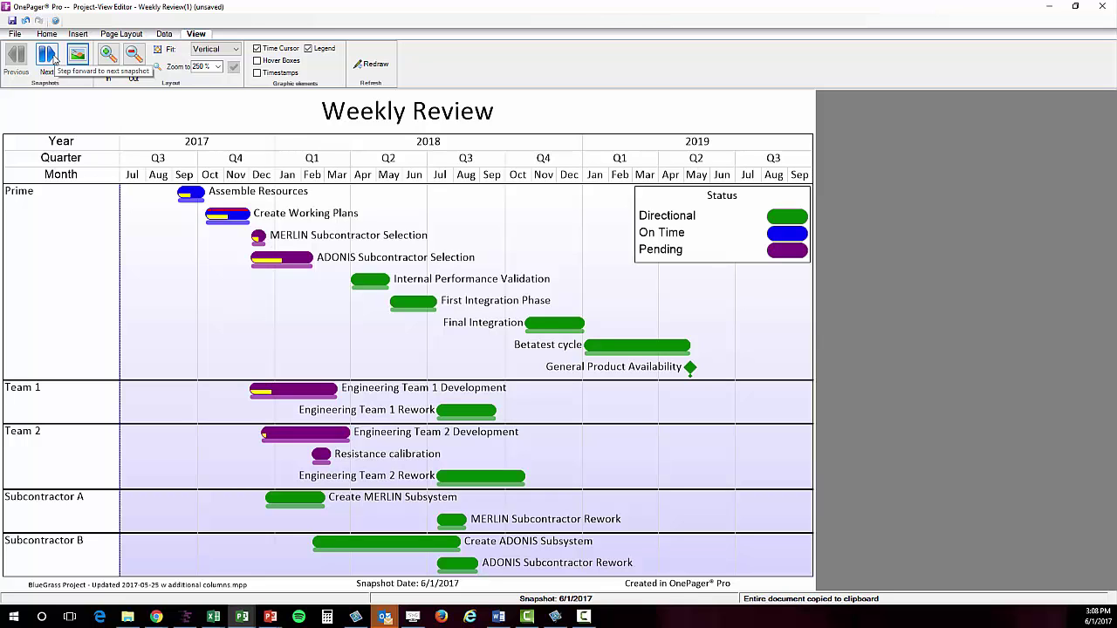
Step: Insert a free text box in the empty area beside the Team 2 tasks
left_click(78, 34)
left_click(148, 58)
left_click(730, 451)
Step: Insert an event link from Assemble Resources to ADONIS Subcontractor Selection
left_click(282, 262)
left_click(78, 63)
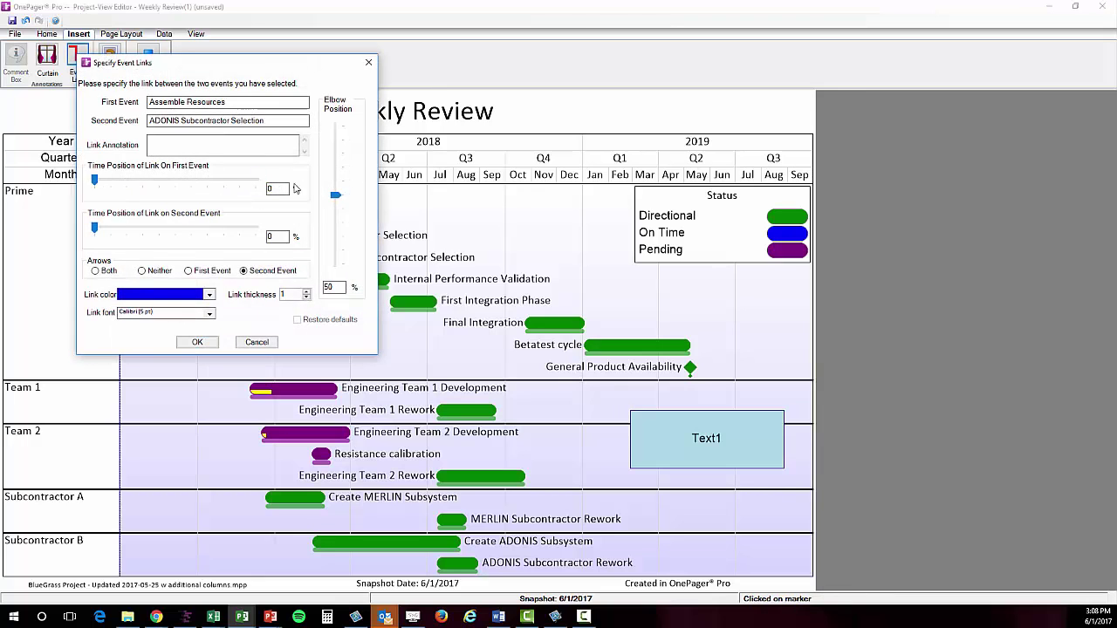
left_click(196, 342)
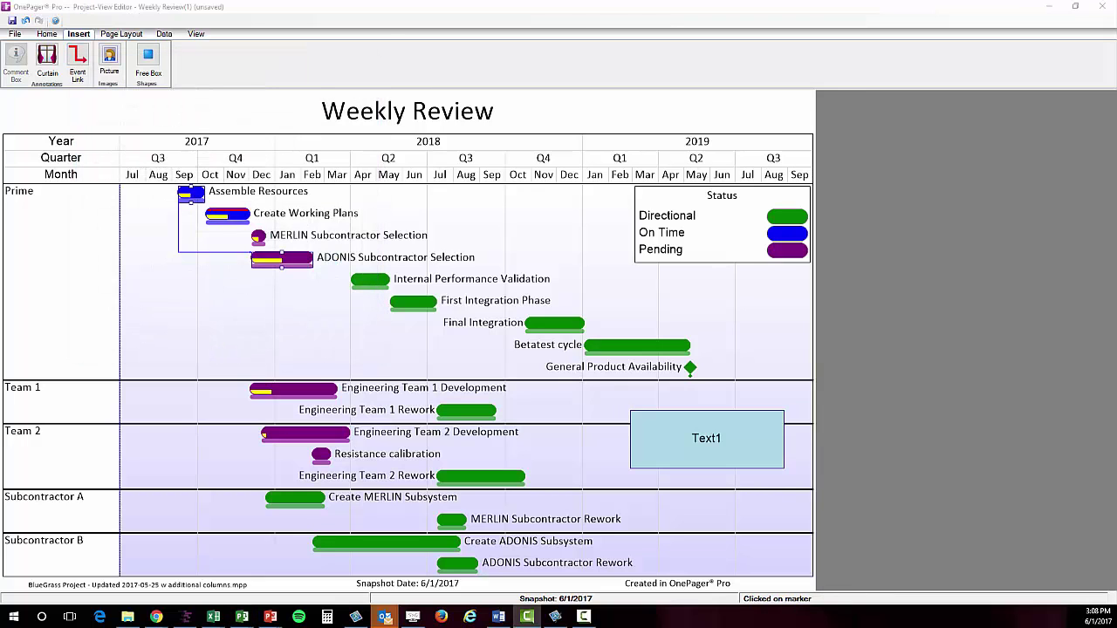
Step: Insert a curtain labelled "Holiday" and choose its start and end dates
left_click(46, 59)
left_click_drag(98, 94, 3, 94)
type("Holiday")
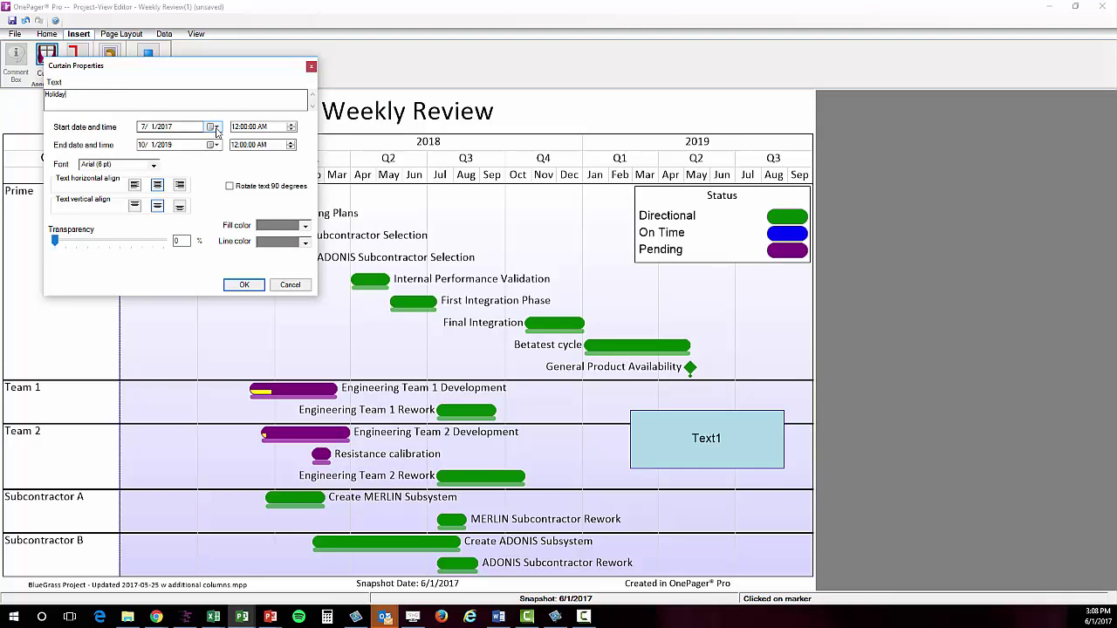
left_click(211, 127)
left_click(202, 142)
left_click(259, 142)
left_click(219, 202)
left_click(256, 191)
left_click(217, 144)
left_click(201, 160)
left_click(246, 220)
left_click(256, 191)
Step: Rotate the Holiday curtain's text 90 degrees and change its fill color
left_click(230, 186)
left_click(304, 225)
left_click(285, 359)
left_click(245, 284)
Step: Attach a comment box reading "comment" to the Engineering Team 1 Development bar
right_click(288, 393)
left_click(270, 383)
left_click(16, 59)
left_click(101, 113)
type("comment")
left_click(203, 354)
Step: Move the Prime swimlane below Subcontractor B and undo the move
left_click(46, 35)
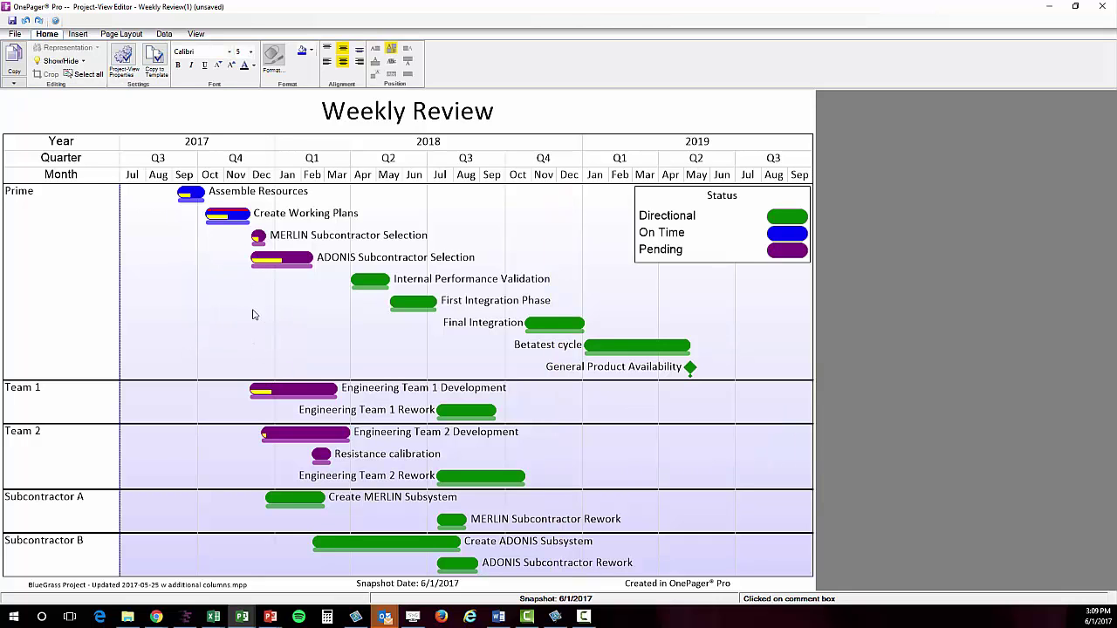
left_click_drag(90, 226, 95, 563)
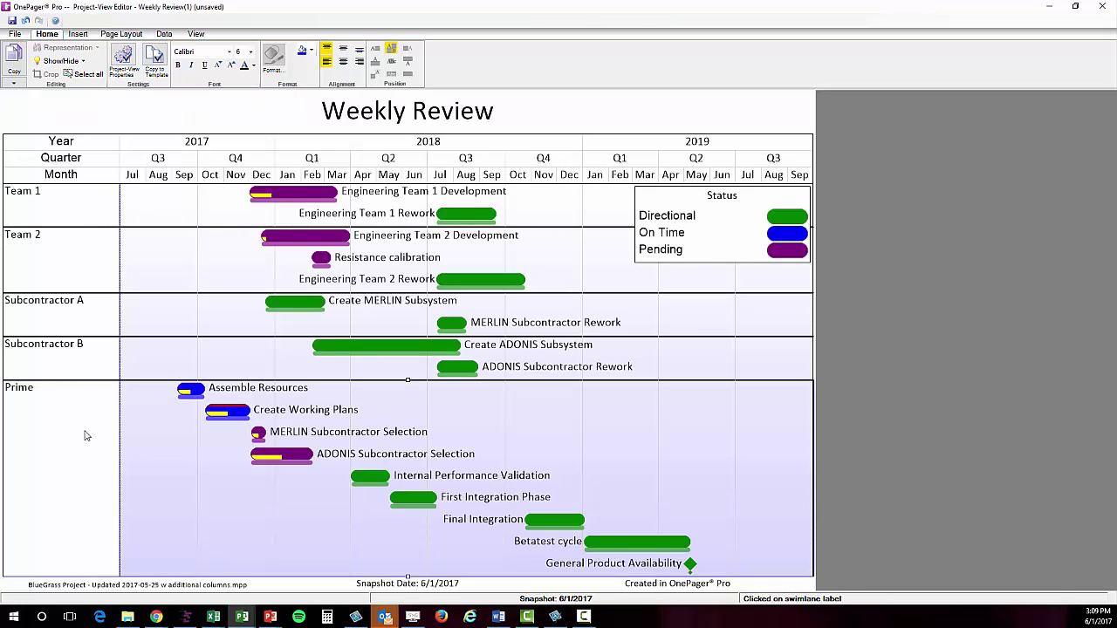
key("ctrl+z")
Step: Examine the editing options offered for the Prime swimlane, the ADONIS Subcontractor Selection bar, the empty chart area and the Status legend
right_click(96, 209)
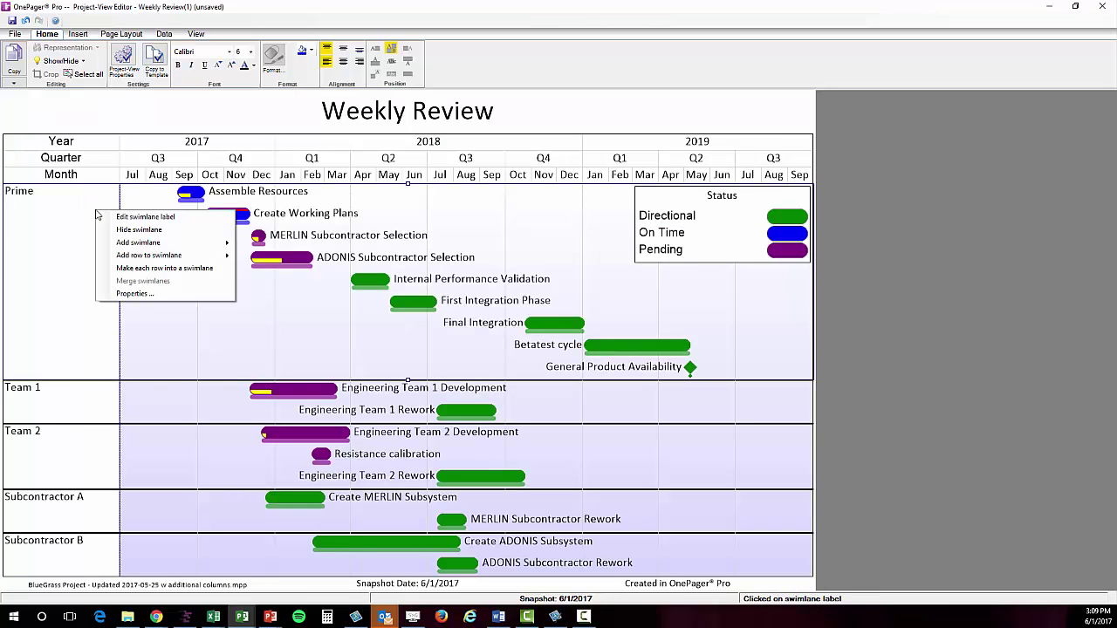
left_click(294, 265)
right_click(293, 264)
right_click(509, 228)
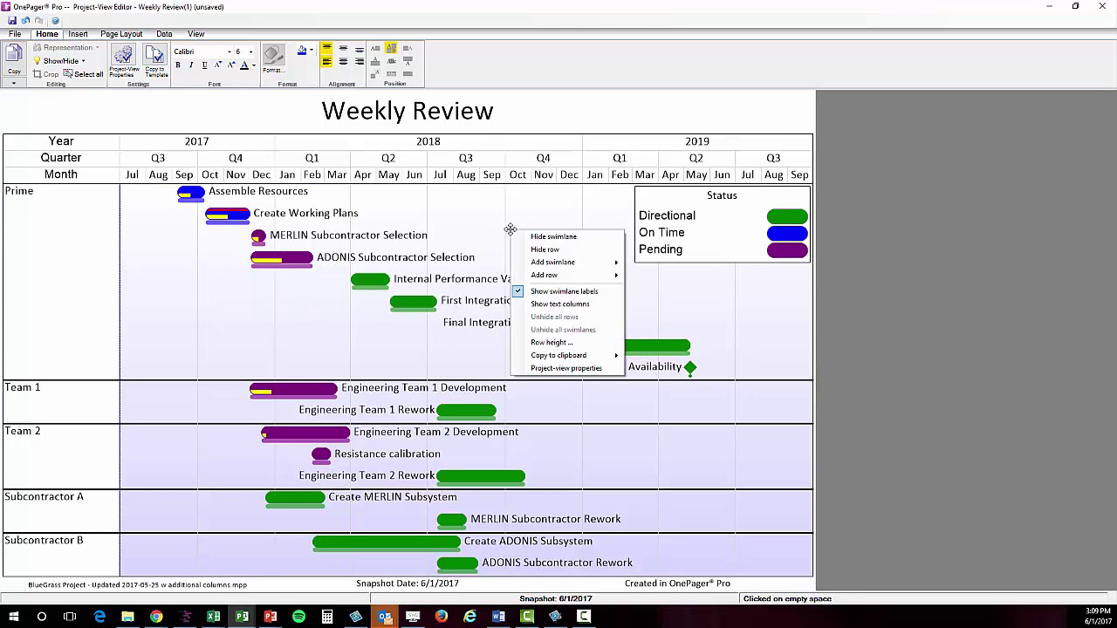
left_click(720, 201)
right_click(719, 200)
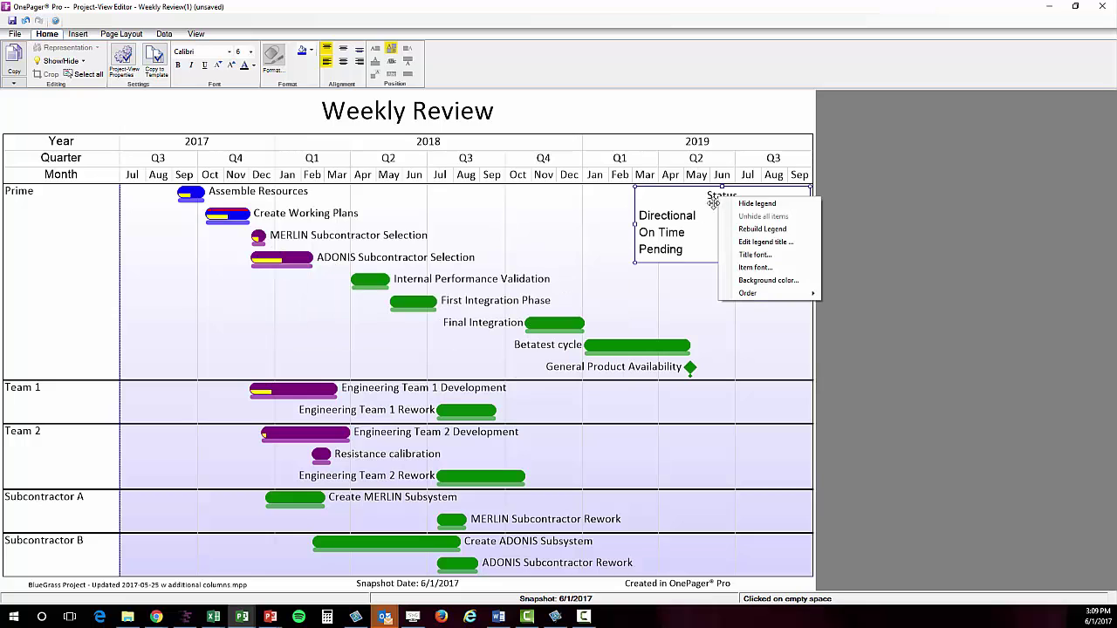
left_click(689, 294)
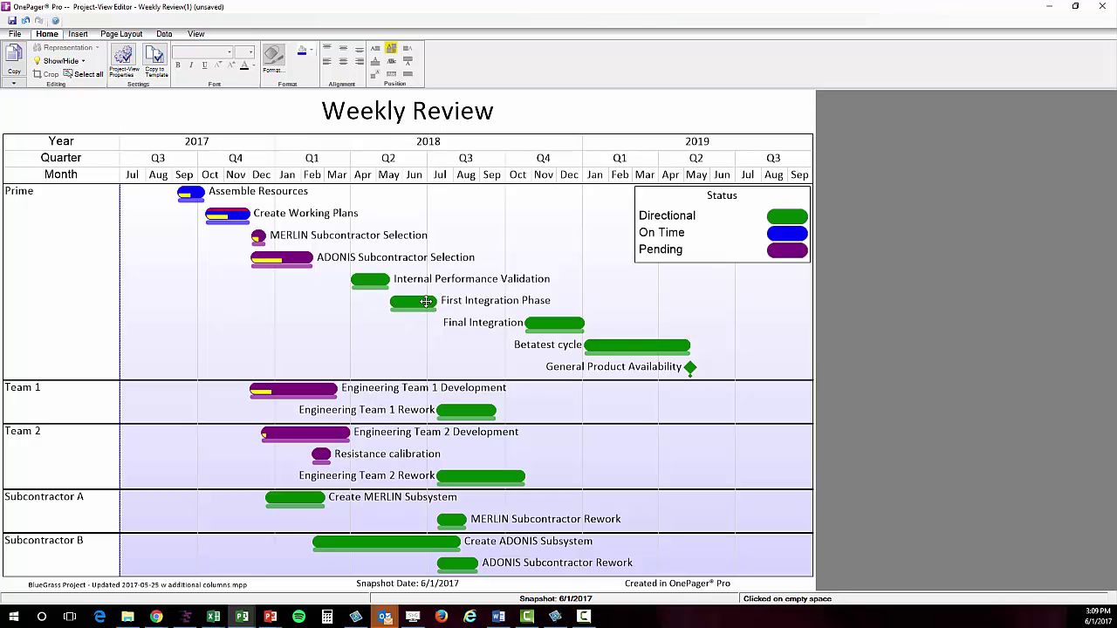
Step: Increase the height of the Betatest cycle bar and undo the resize
left_click(635, 343)
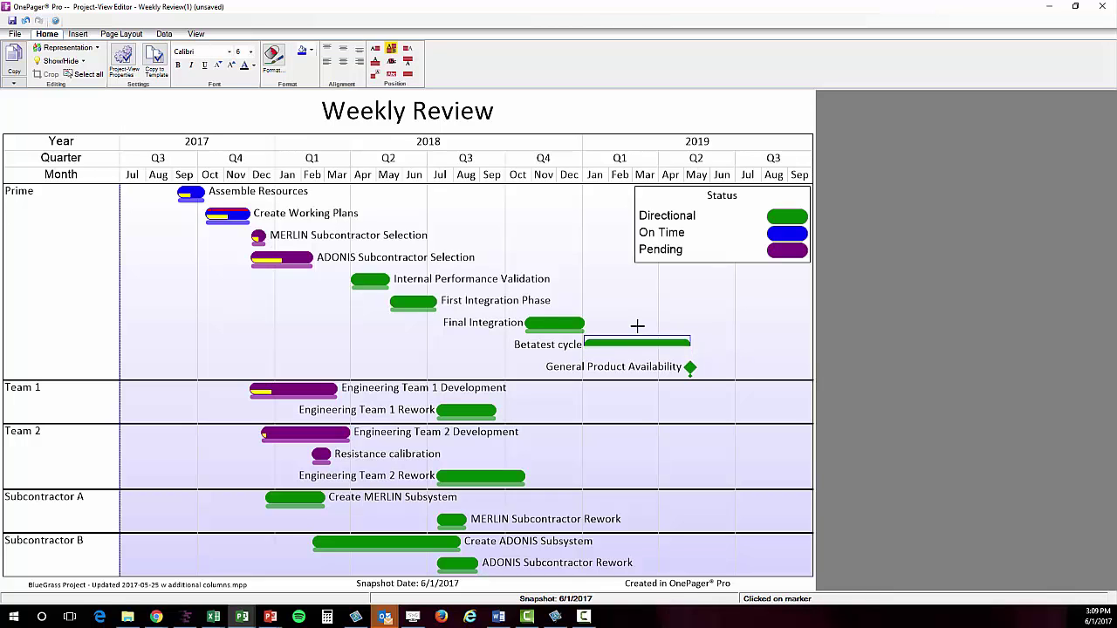
left_click_drag(637, 326, 637, 327)
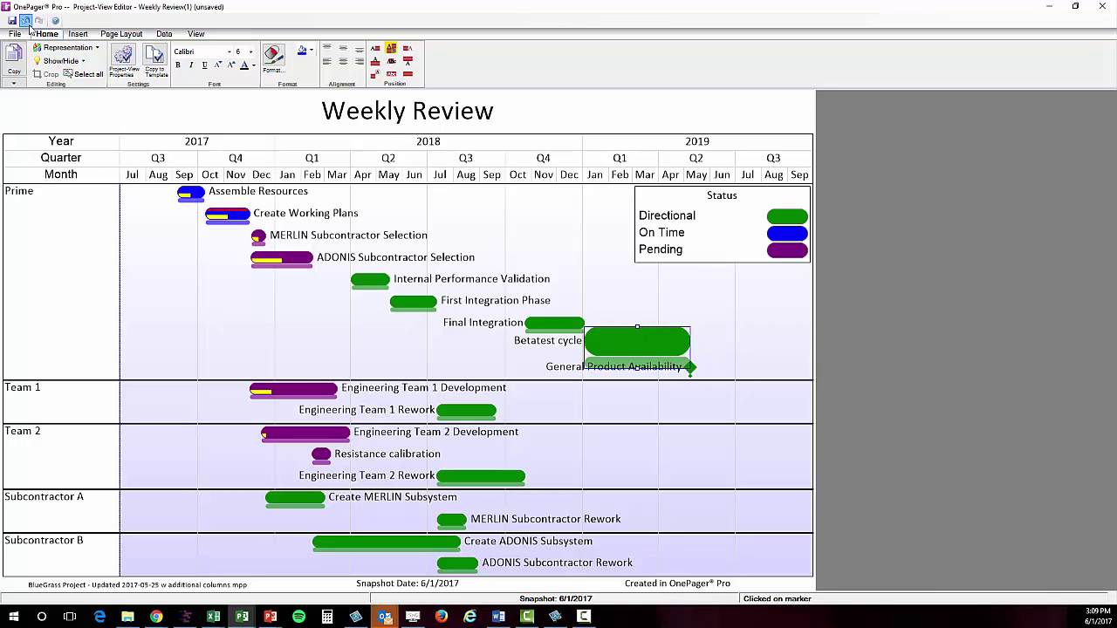
left_click(25, 19)
Step: Widen the Weekly Review chart by extending its outer edge past 2019
left_click(820, 317)
left_click_drag(956, 315, 955, 315)
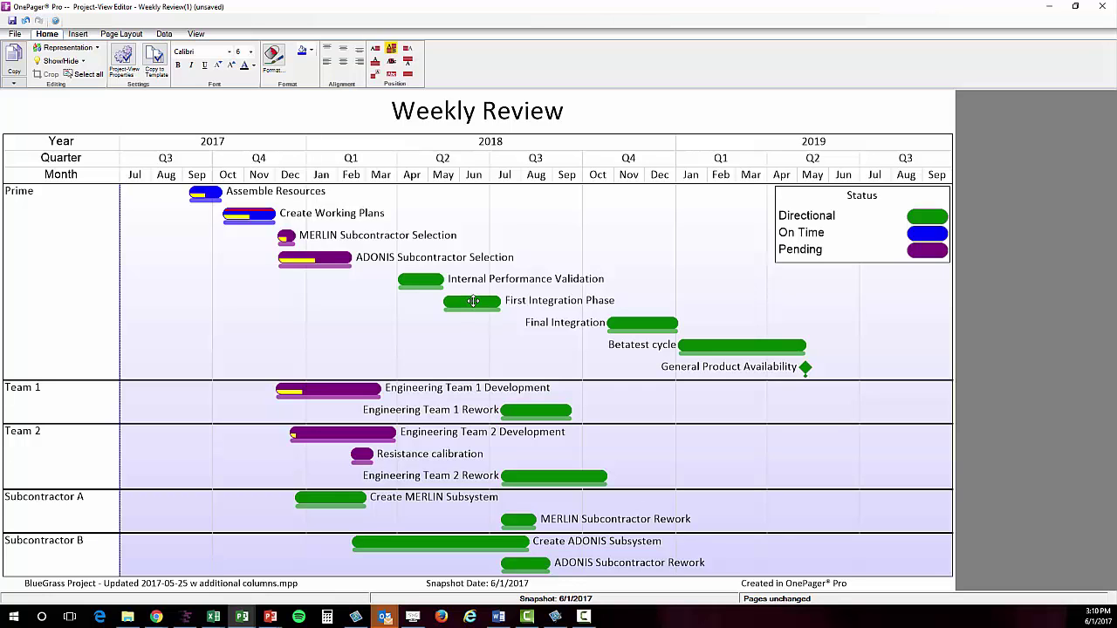
mouse_move(472, 301)
left_mouse_down()
mouse_move(468, 190)
mouse_move(449, 347)
mouse_move(379, 344)
mouse_move(502, 300)
left_mouse_up()
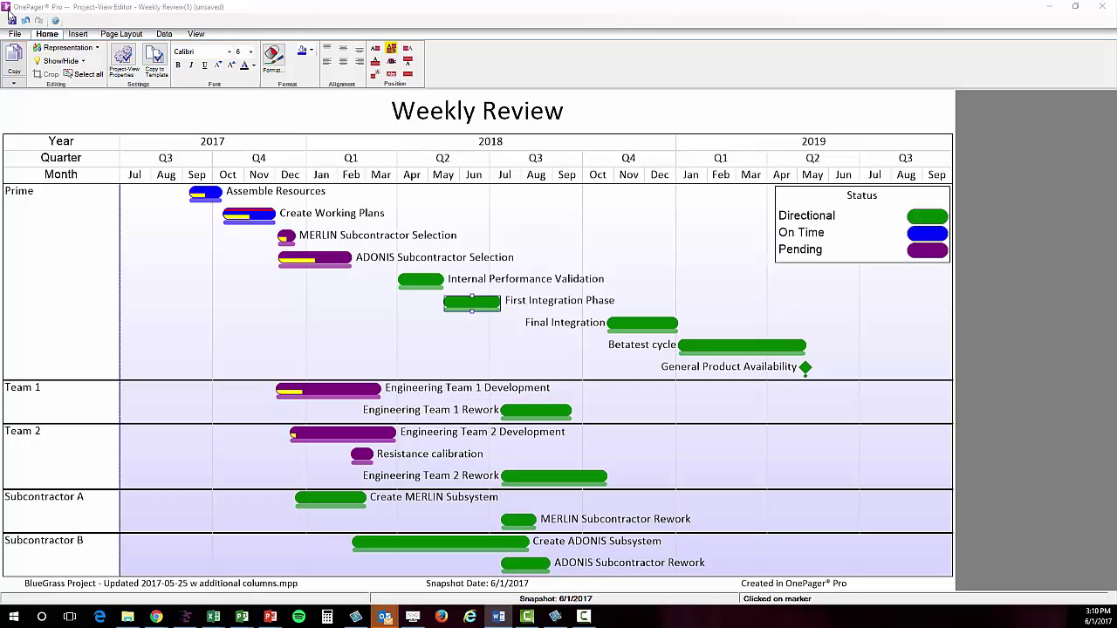
left_click(259, 348)
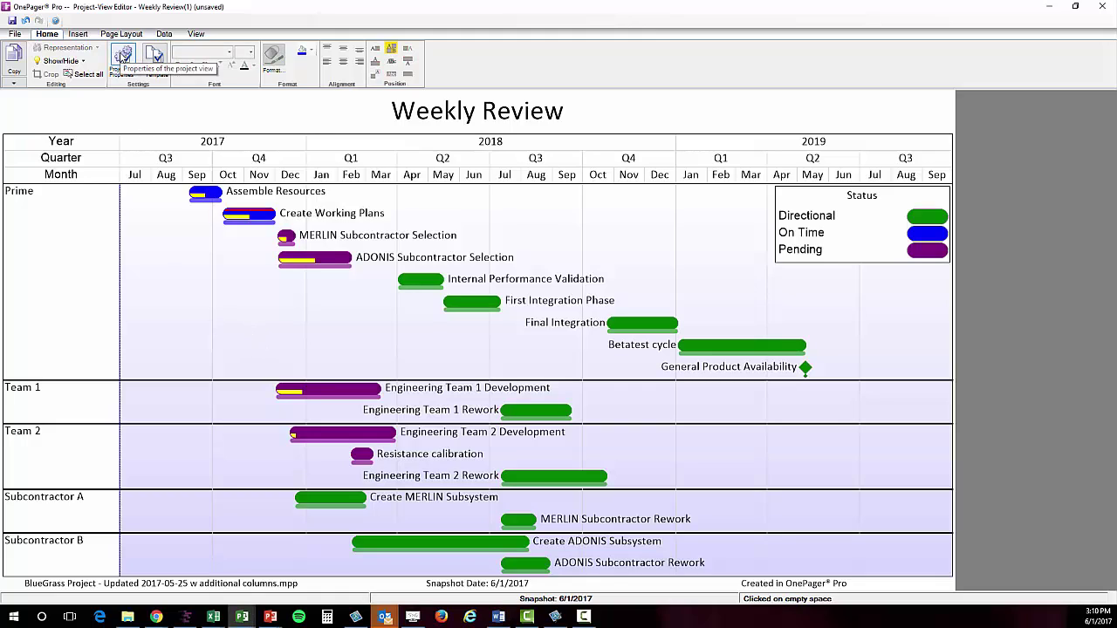
Step: Try the double-pointed shape as the default for task bars, restore the rounded shape, and apply an absolute bar height of 0.23
left_click(123, 59)
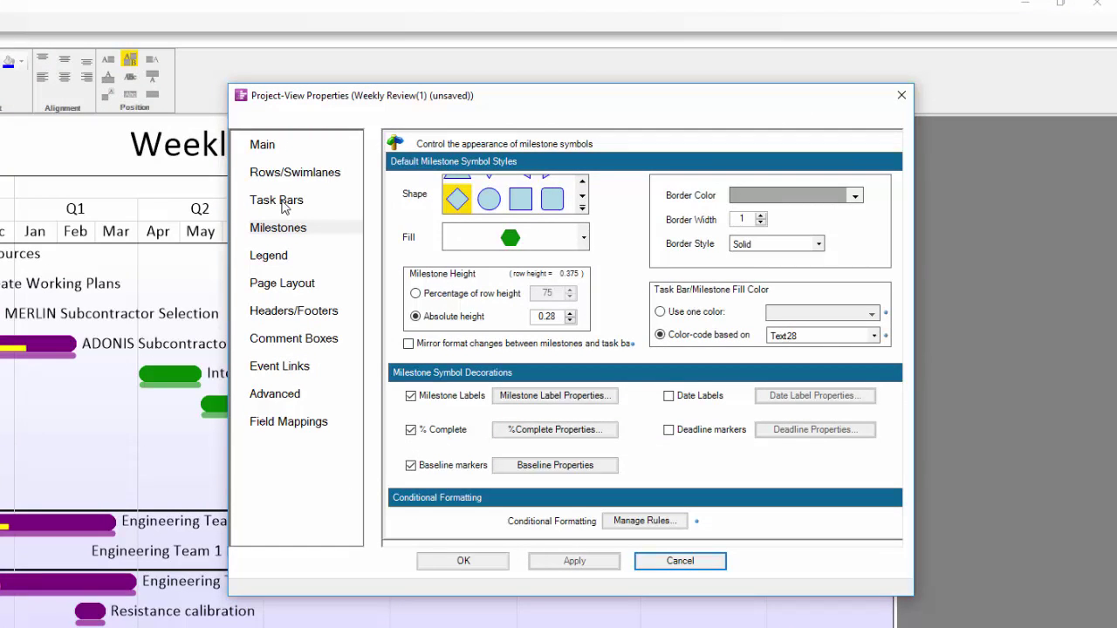
left_click(283, 205)
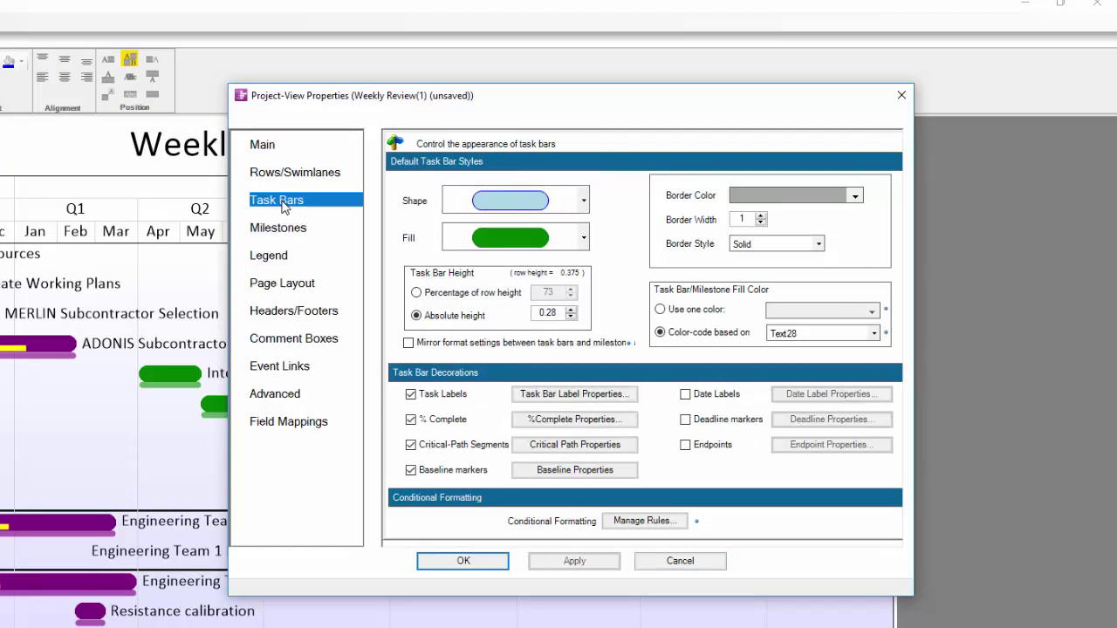
left_click(583, 201)
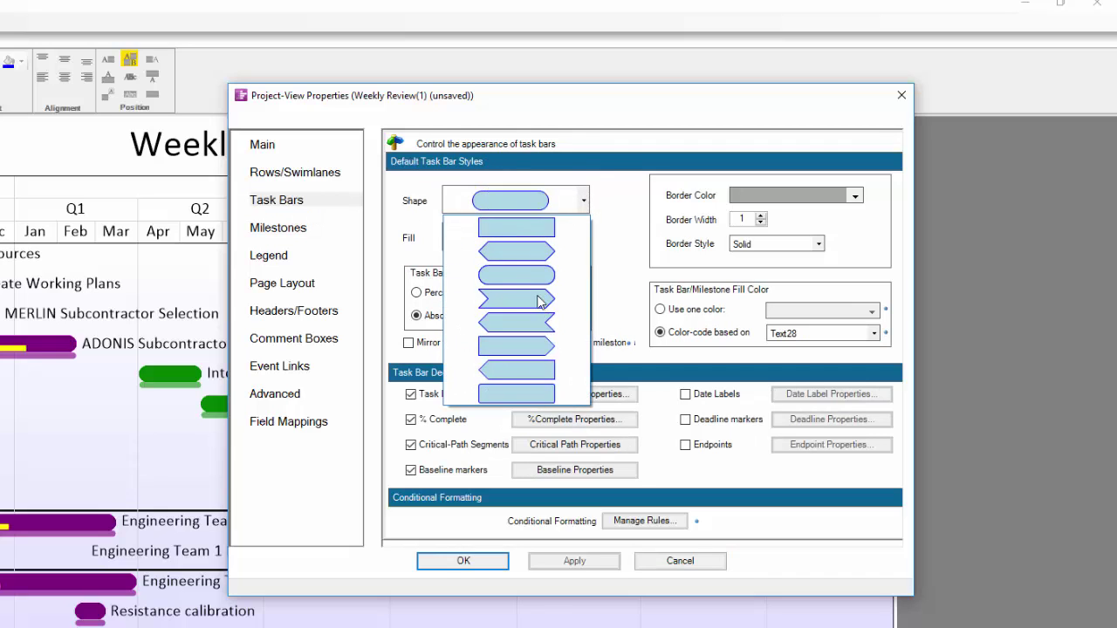
left_click(534, 253)
left_click(574, 563)
left_click(583, 201)
left_click(539, 270)
left_click(572, 563)
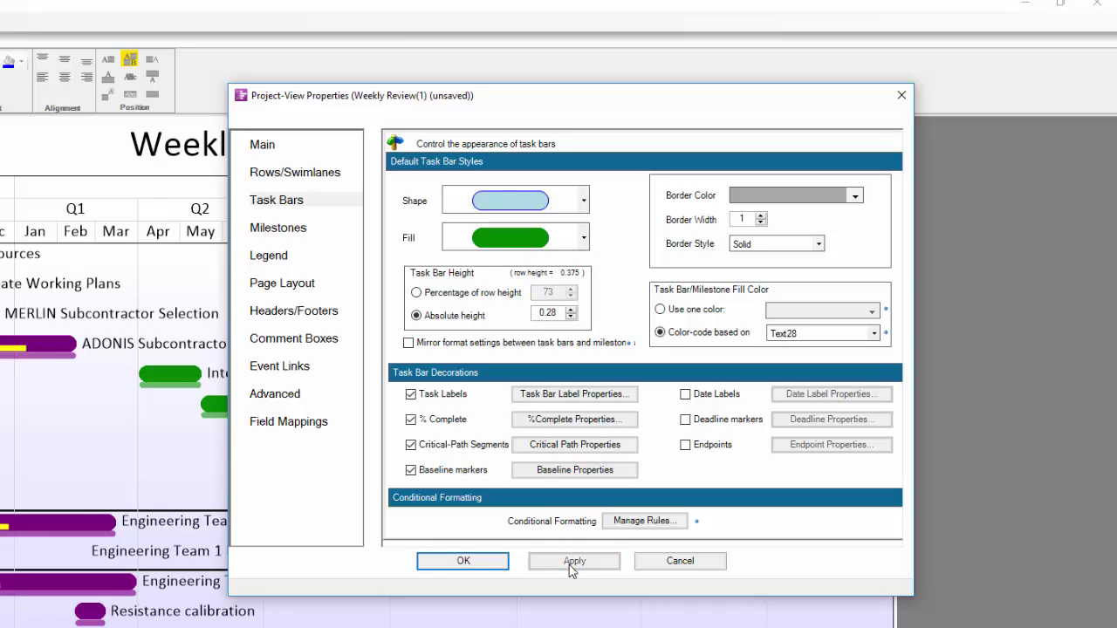
left_click(570, 316)
left_click(573, 561)
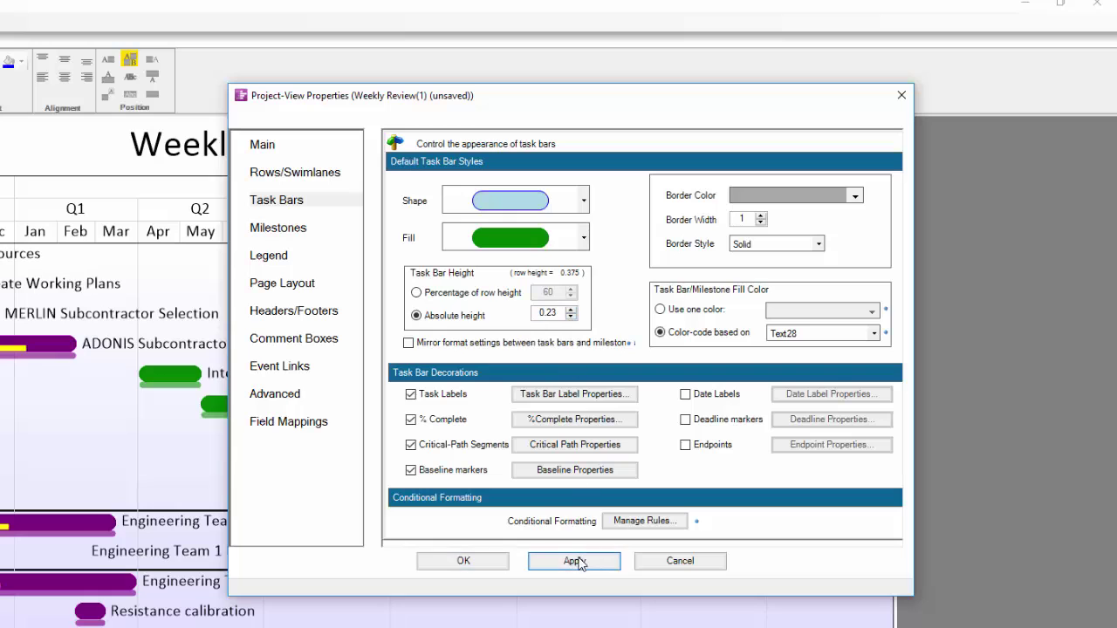
Step: Set the default milestone shape to a heart, apply it, and close the project-view properties
left_click(288, 228)
left_click(582, 206)
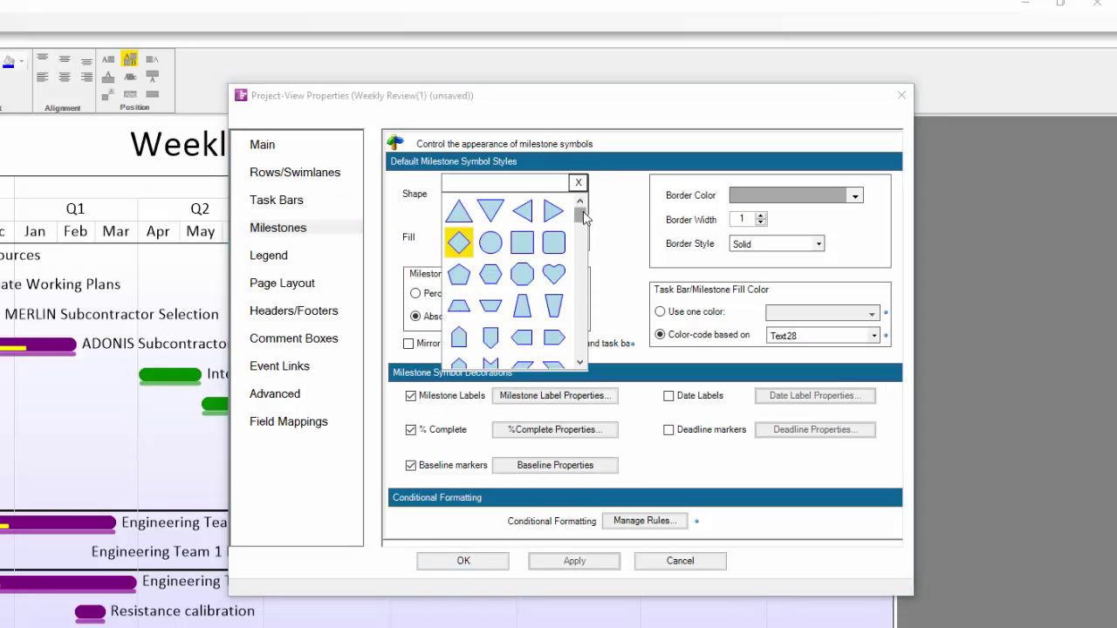
left_click(555, 277)
left_click(570, 561)
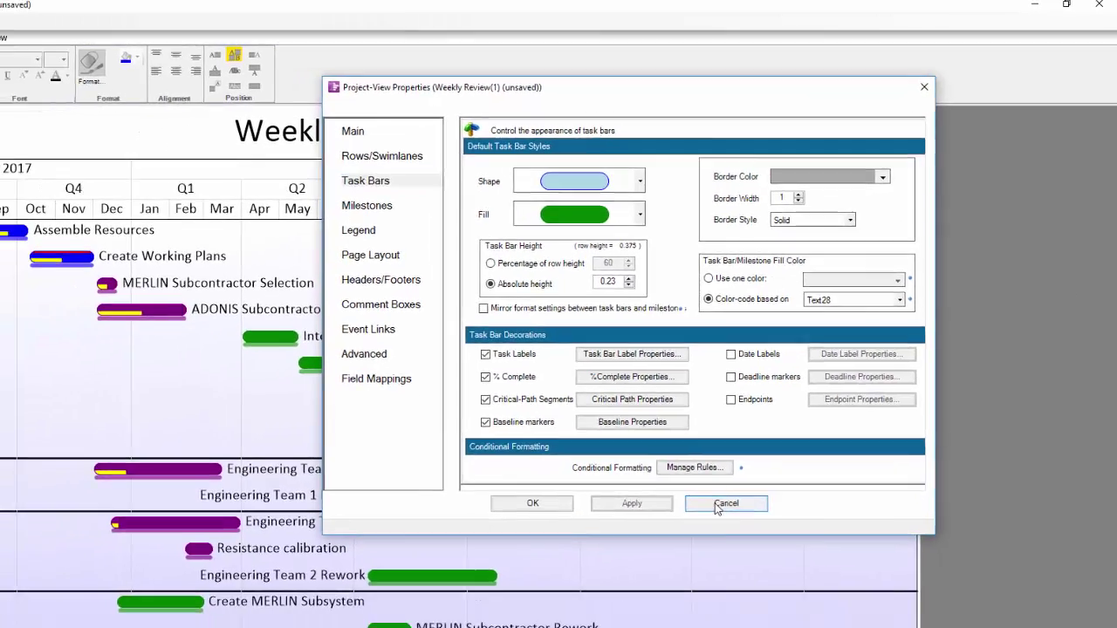
left_click(680, 560)
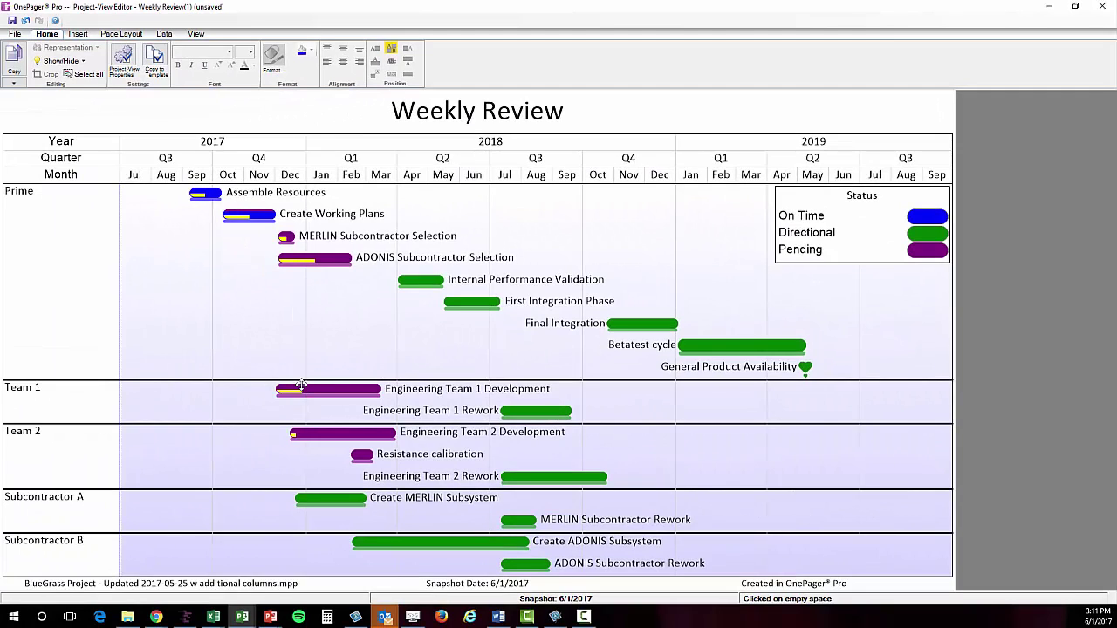
Step: Select all task bars in Team 1, Team 2 and Subcontractor A and color them black
left_click(300, 385)
left_click(331, 432, "ctrl")
left_click(533, 523, "ctrl")
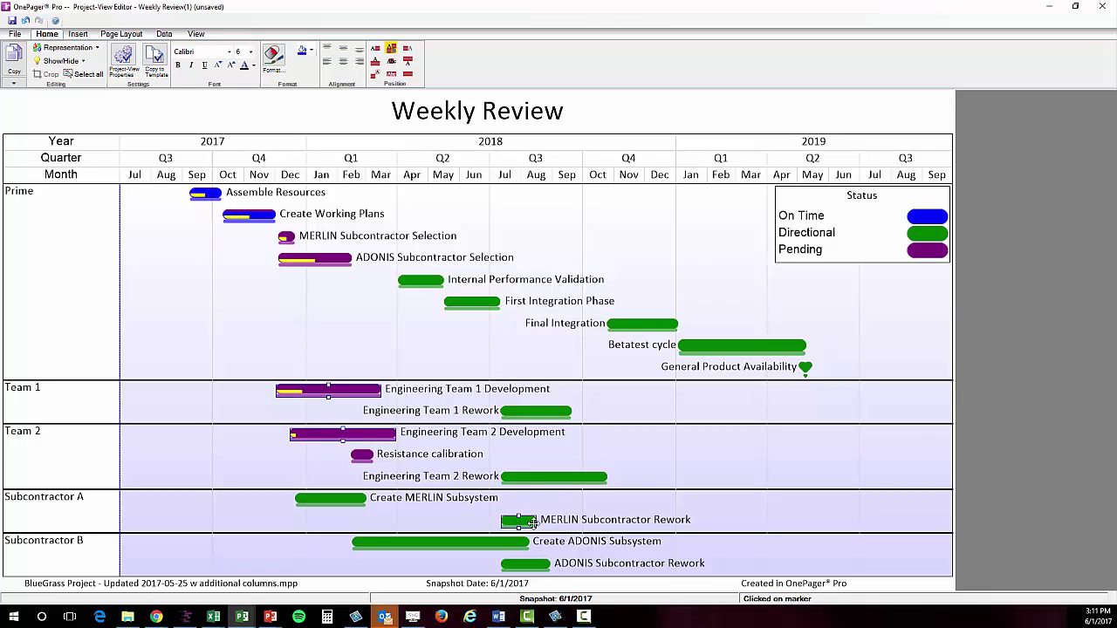
left_click_drag(240, 365, 624, 535)
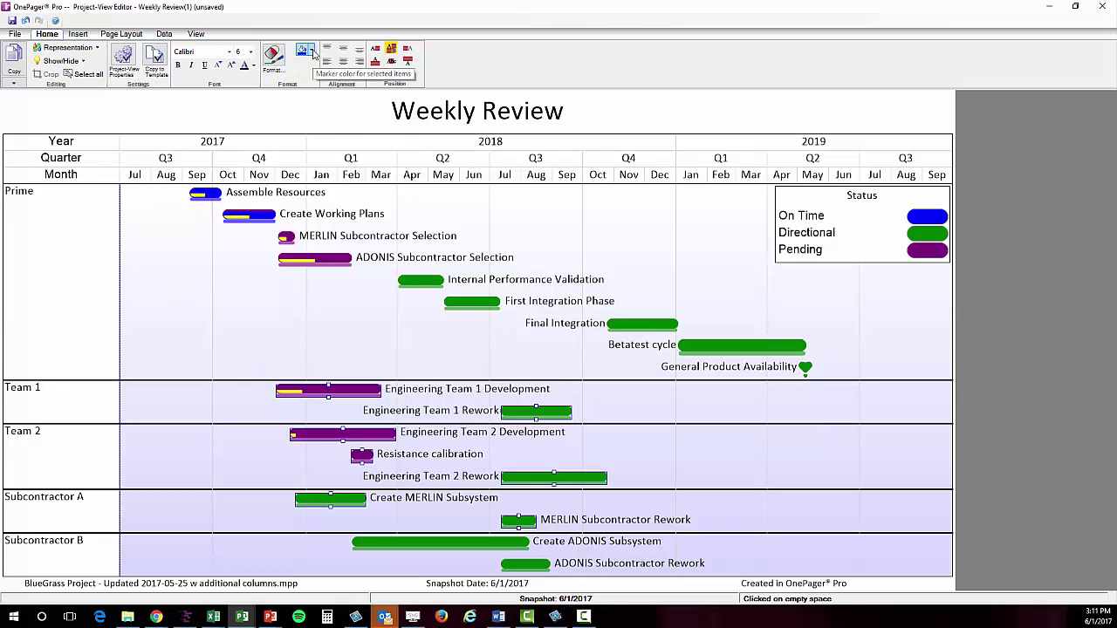
left_click(312, 54)
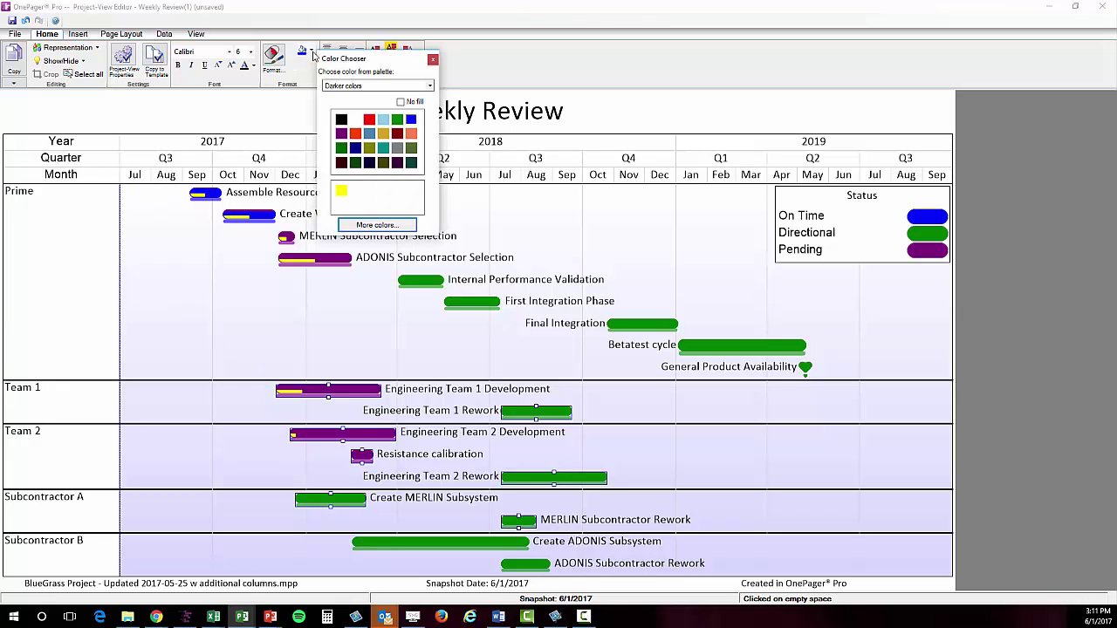
left_click(341, 121)
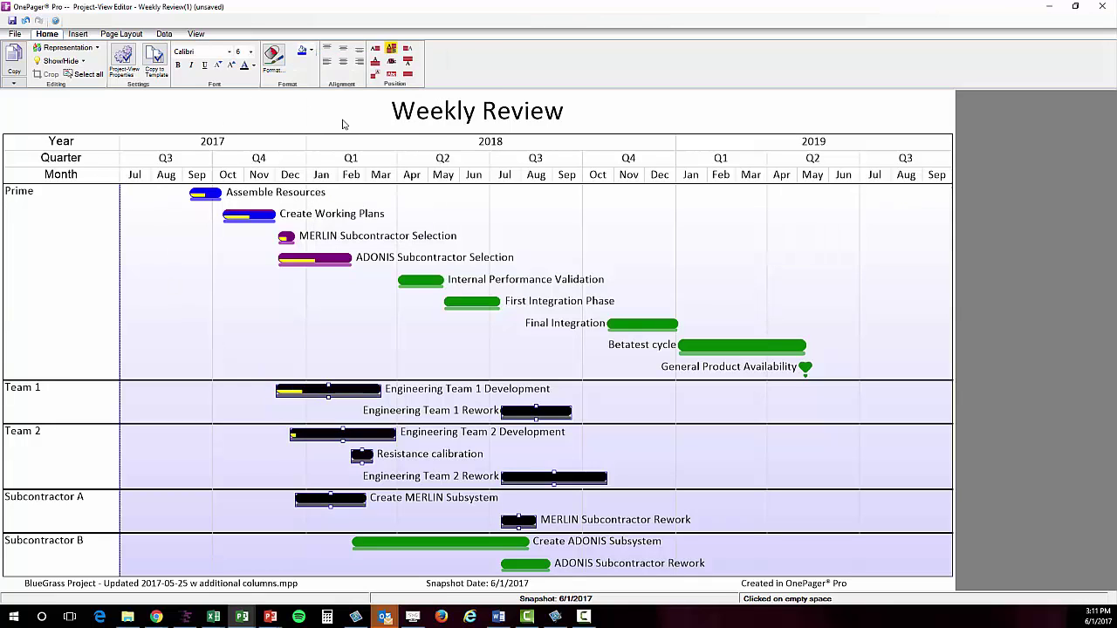
Step: Place the selected task bars' labels to the left of the bars, and undo both the label and color changes
left_click(374, 50)
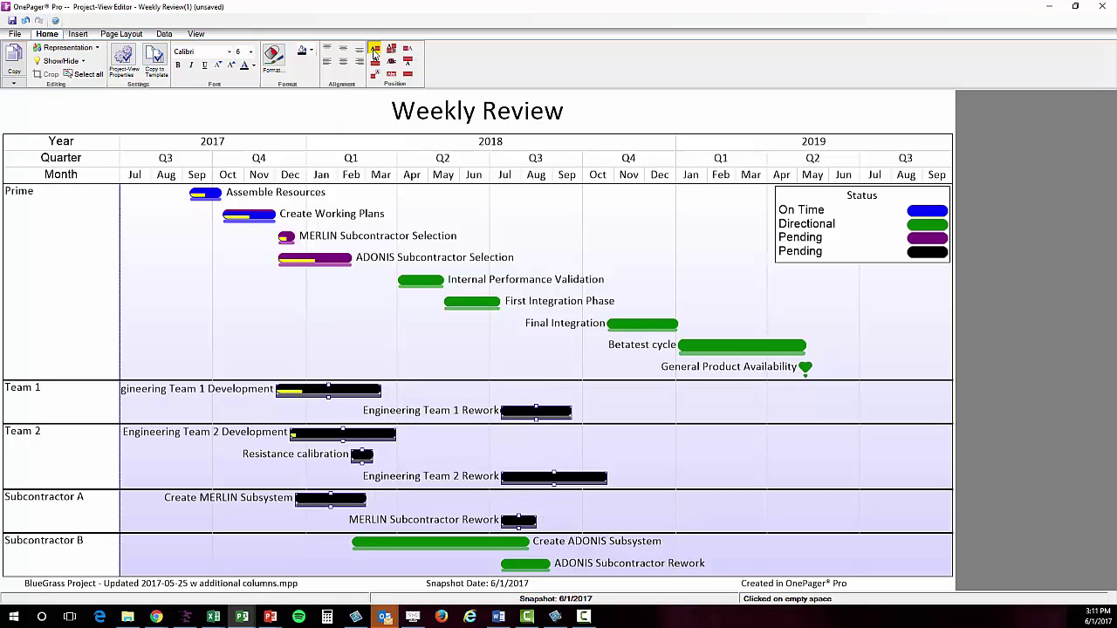
left_click(25, 20)
left_click(24, 19)
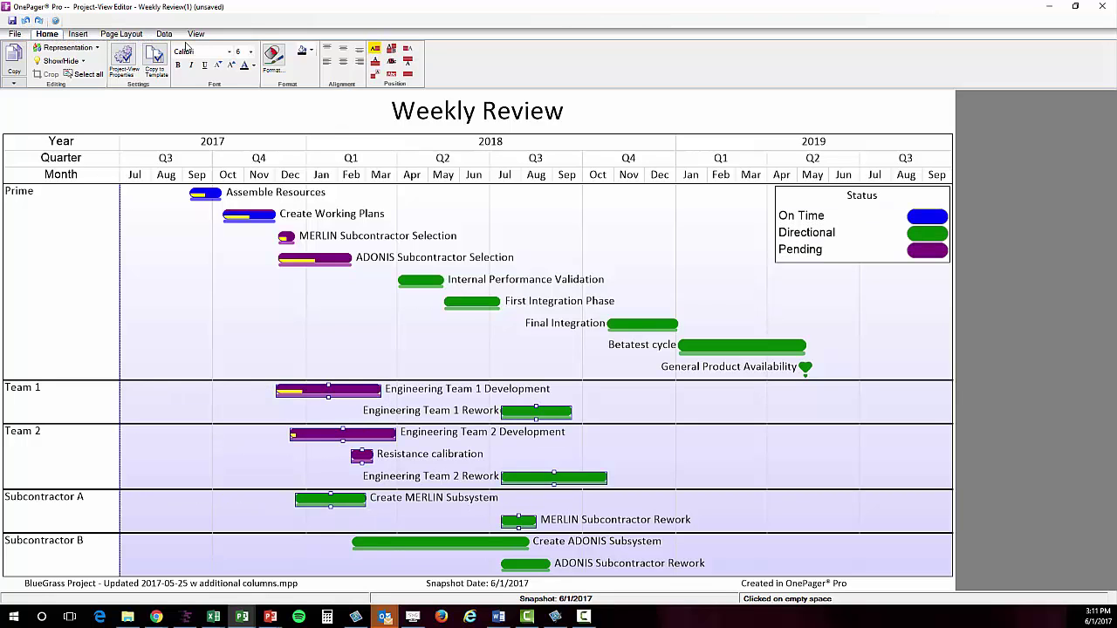
left_click(258, 367)
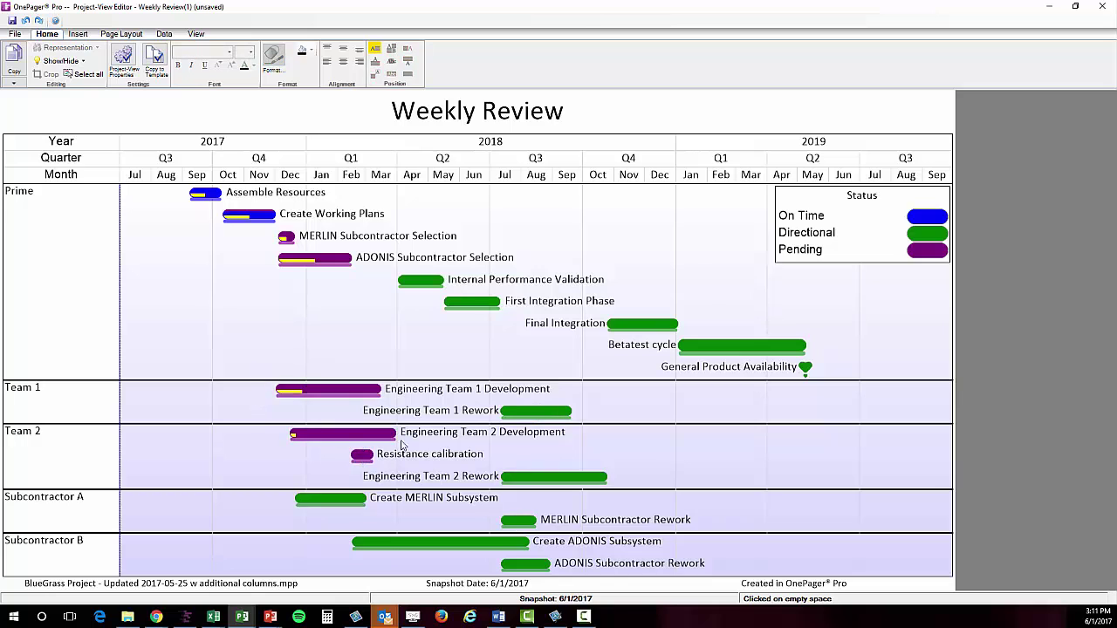
Step: Examine the marker format properties for the Team 1, Team 2 and Subcontractor A task bars
left_click(688, 533)
left_click(273, 57)
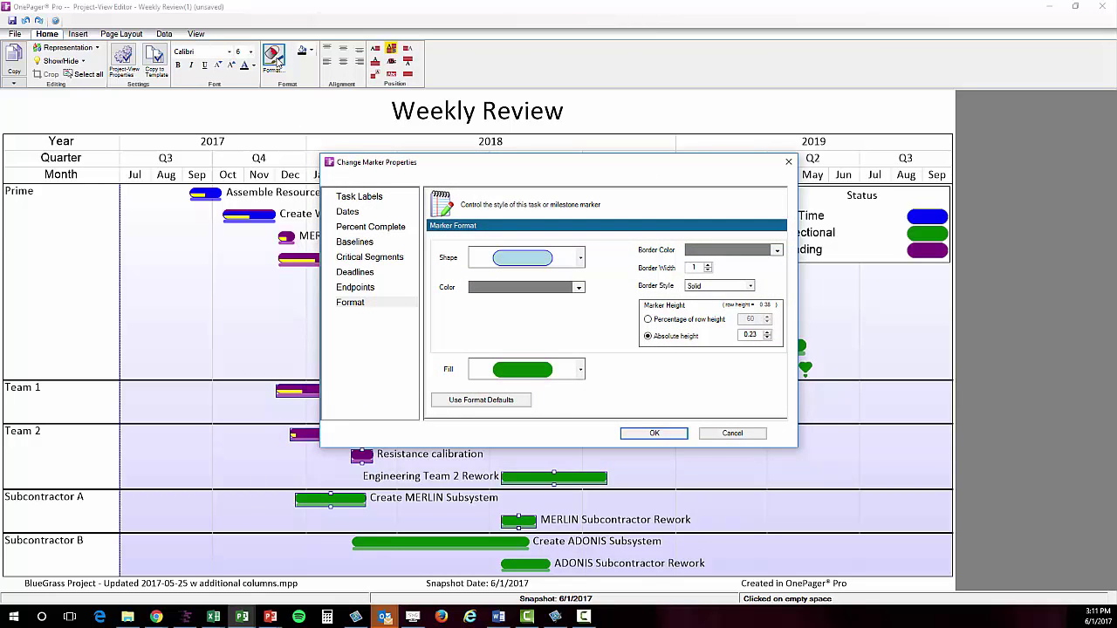
left_click(732, 433)
left_click(724, 470)
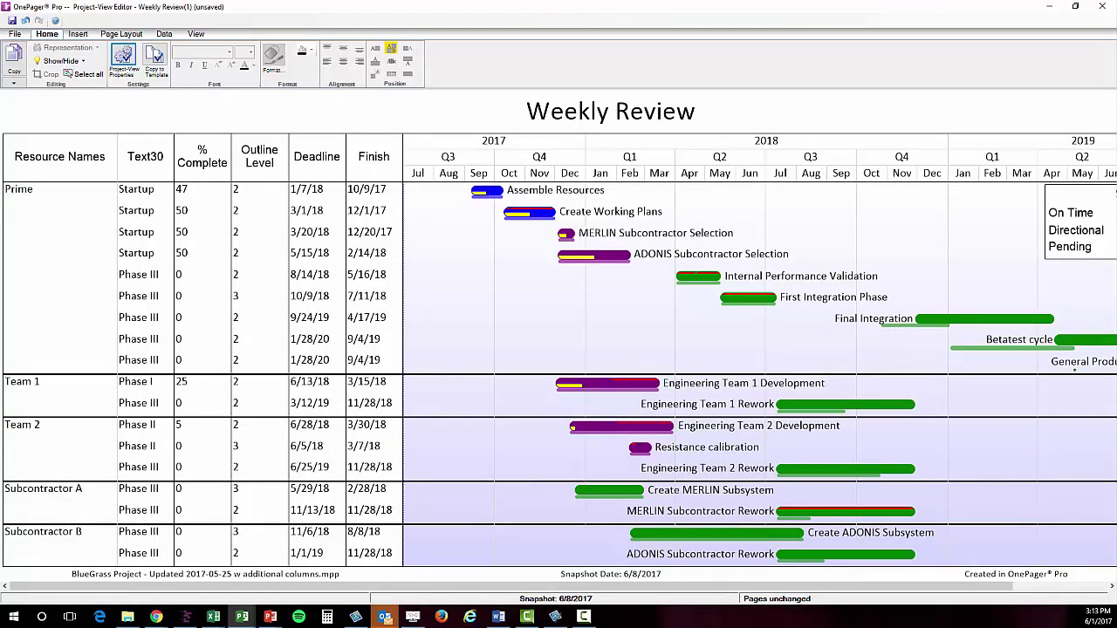
mouse_move(109, 127)
left_mouse_down()
mouse_move(114, 276)
mouse_move(430, 122)
left_mouse_up()
left_click_drag(109, 140, 437, 140)
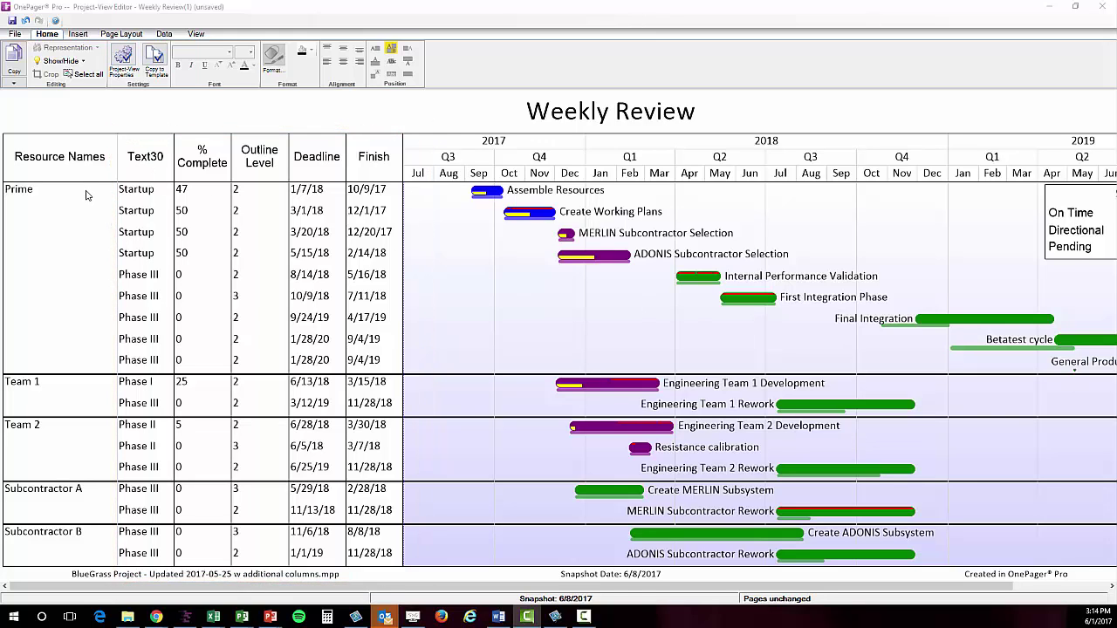
Step: Open the project-view properties' row and swimlane settings and examine the fields available for grouping rows into swimlanes
left_click(123, 56)
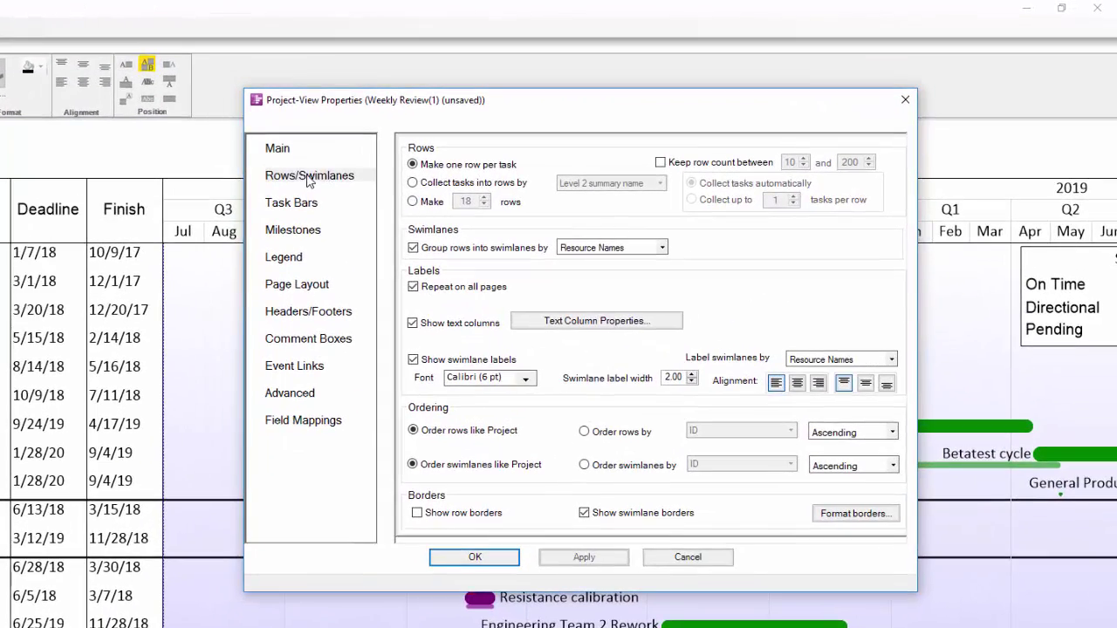
left_click(309, 179)
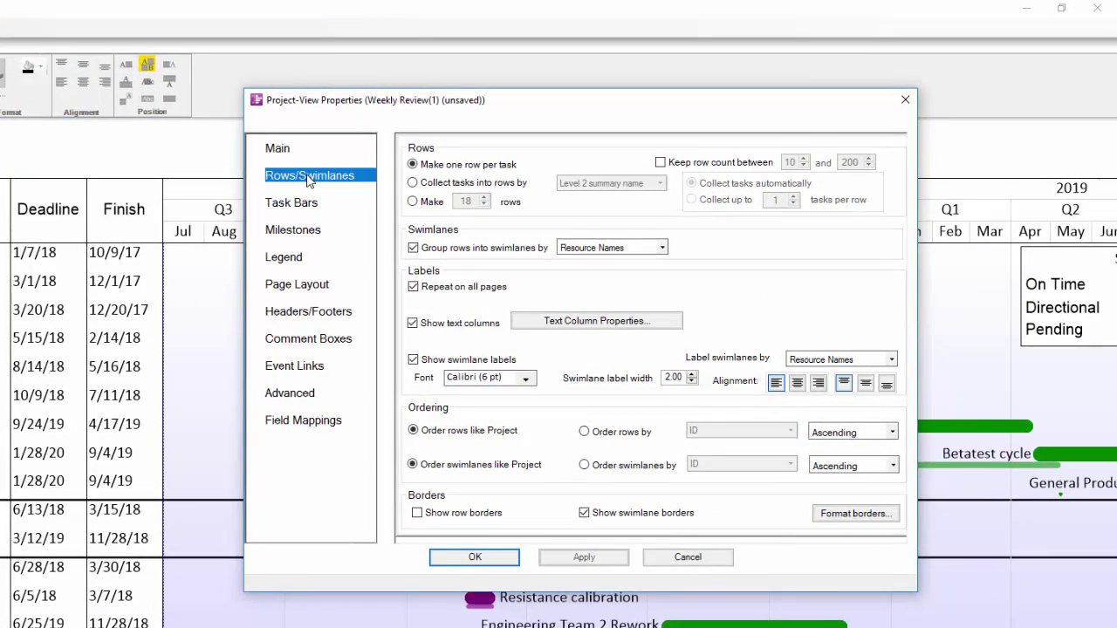
left_click(663, 248)
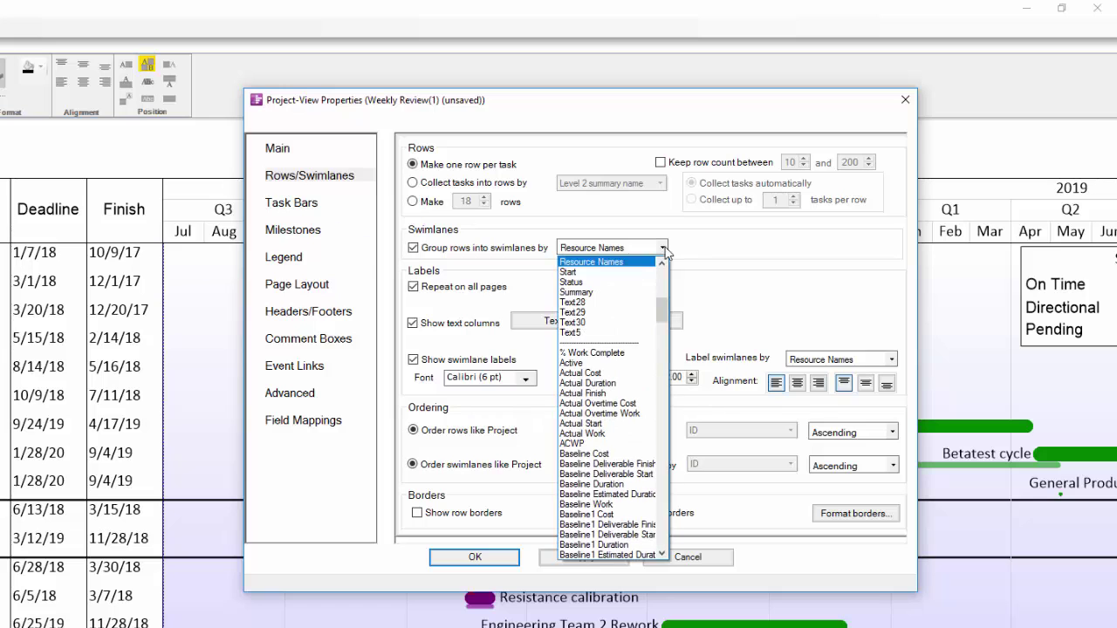
left_click_drag(662, 309, 665, 349)
left_click(671, 307)
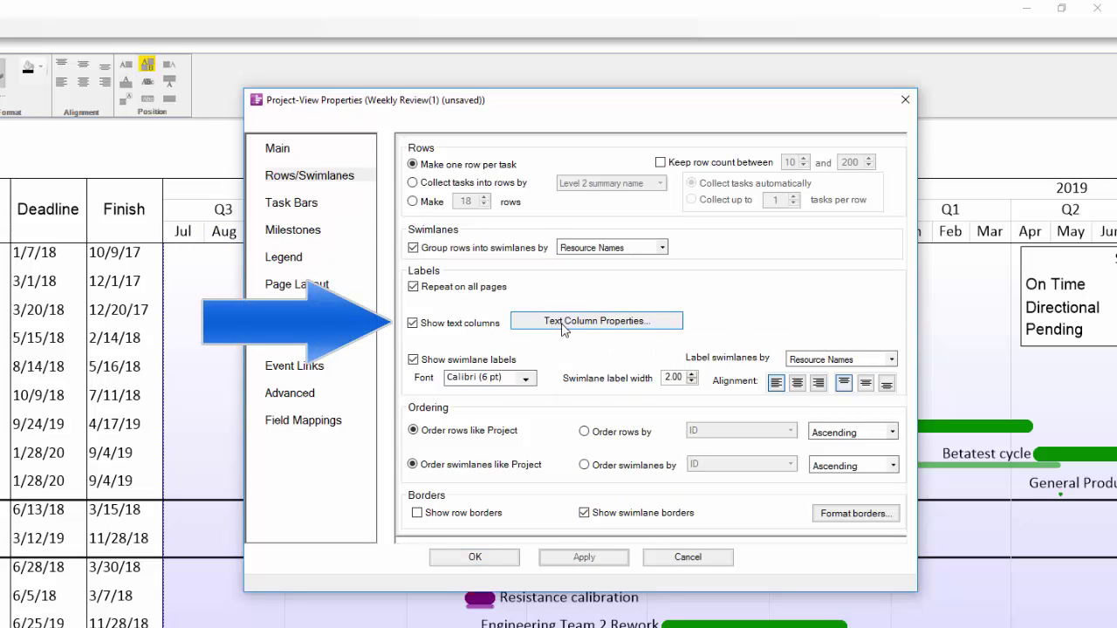
Step: Open the custom text column settings and review the field and formatting of the first four columns
left_click(563, 323)
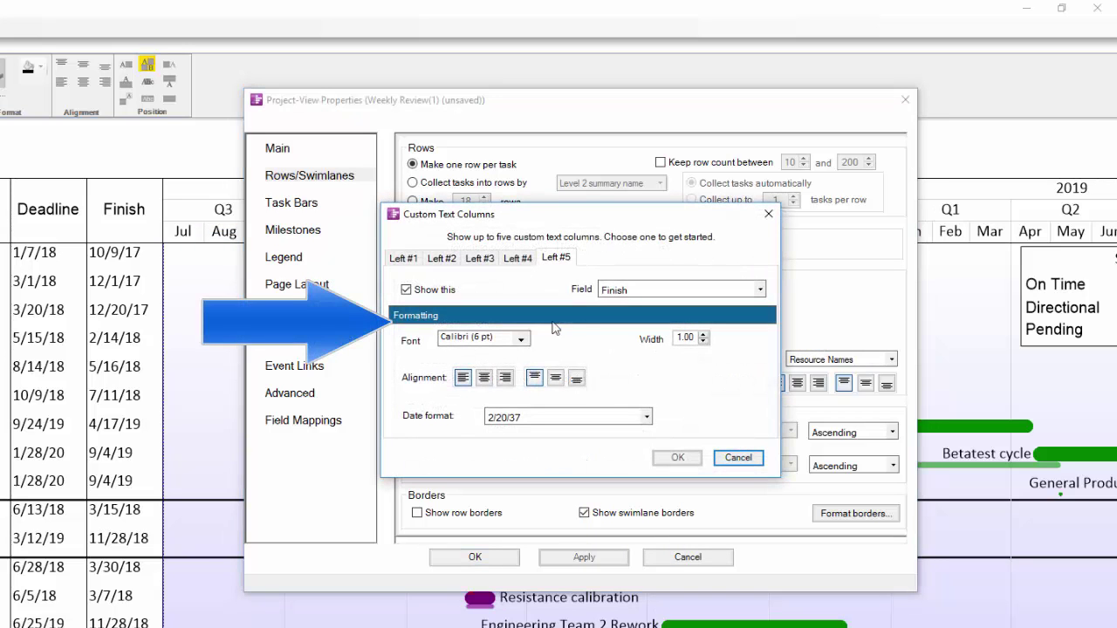
left_click(402, 259)
left_click(442, 262)
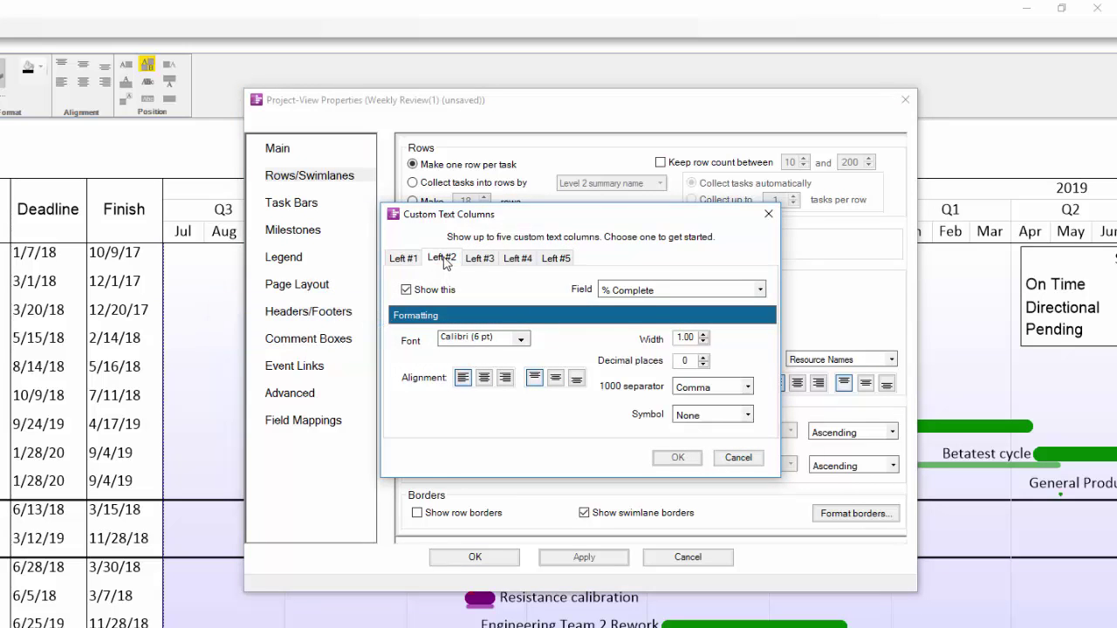
left_click(480, 260)
left_click(522, 260)
Step: Hide the Finish, Deadline and Outline Level text columns (columns 5, 4 and 3) and apply the change to the chart
left_click(558, 258)
left_click(517, 258)
left_click(406, 290)
left_click(407, 290)
left_click(480, 259)
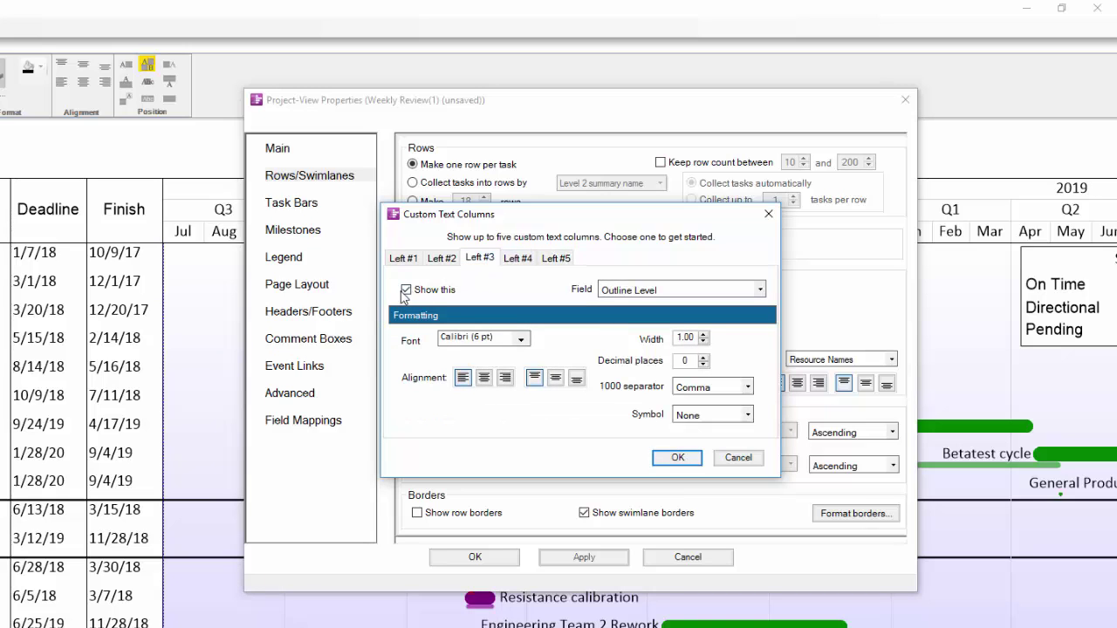
left_click(407, 290)
left_click(442, 258)
left_click(406, 289)
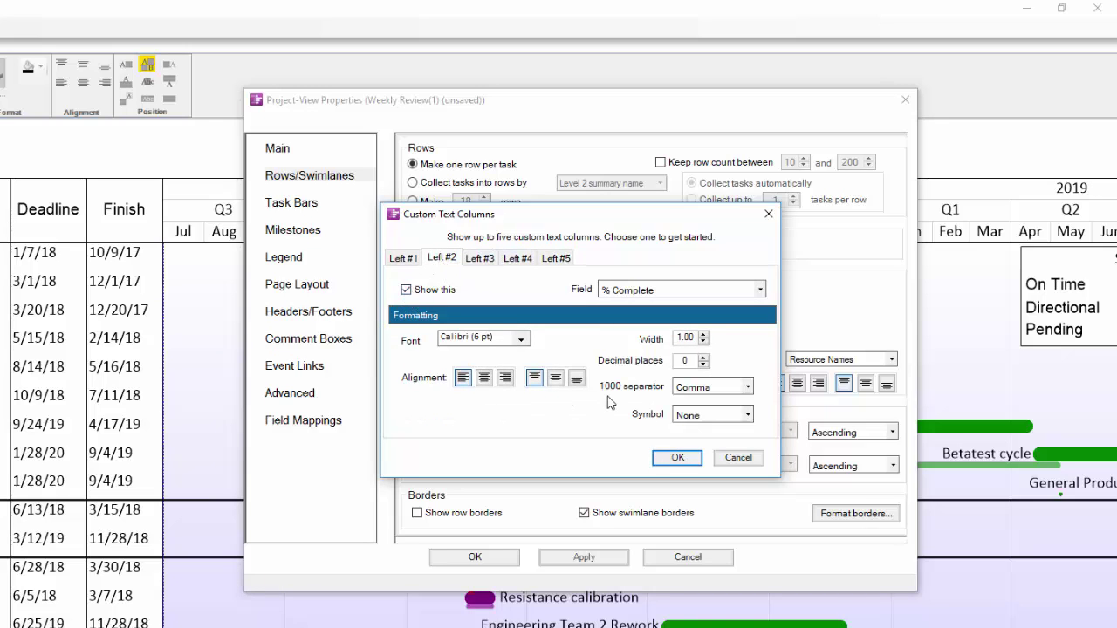
left_click(674, 457)
left_click(595, 559)
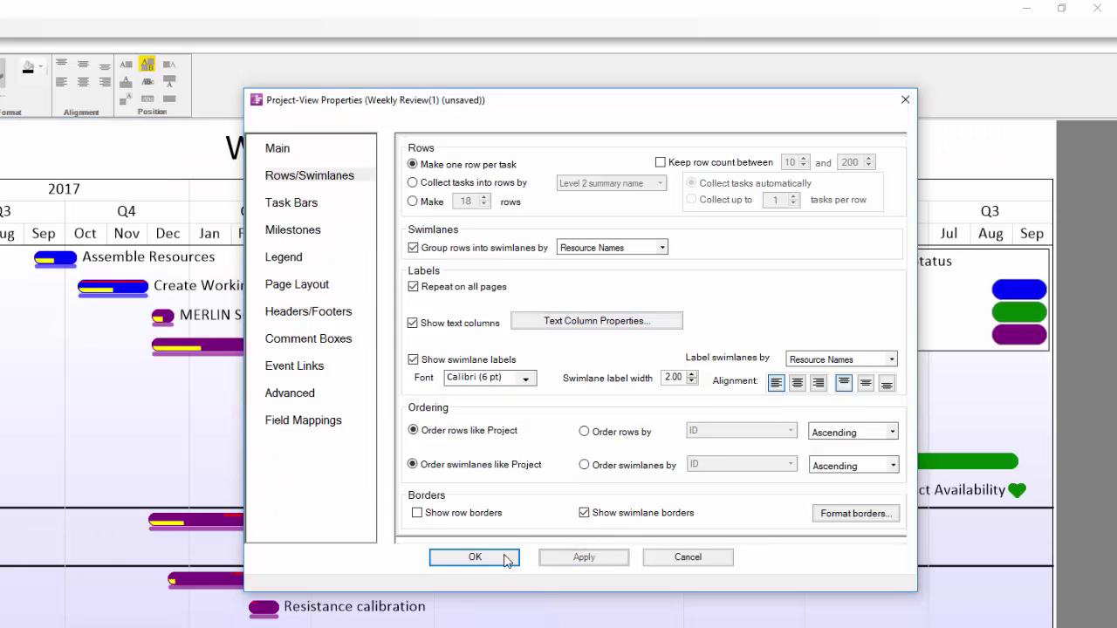
Step: Examine the fields available for color-coding task bars against the chart's legend, and close the project-view properties without changes
left_click(285, 204)
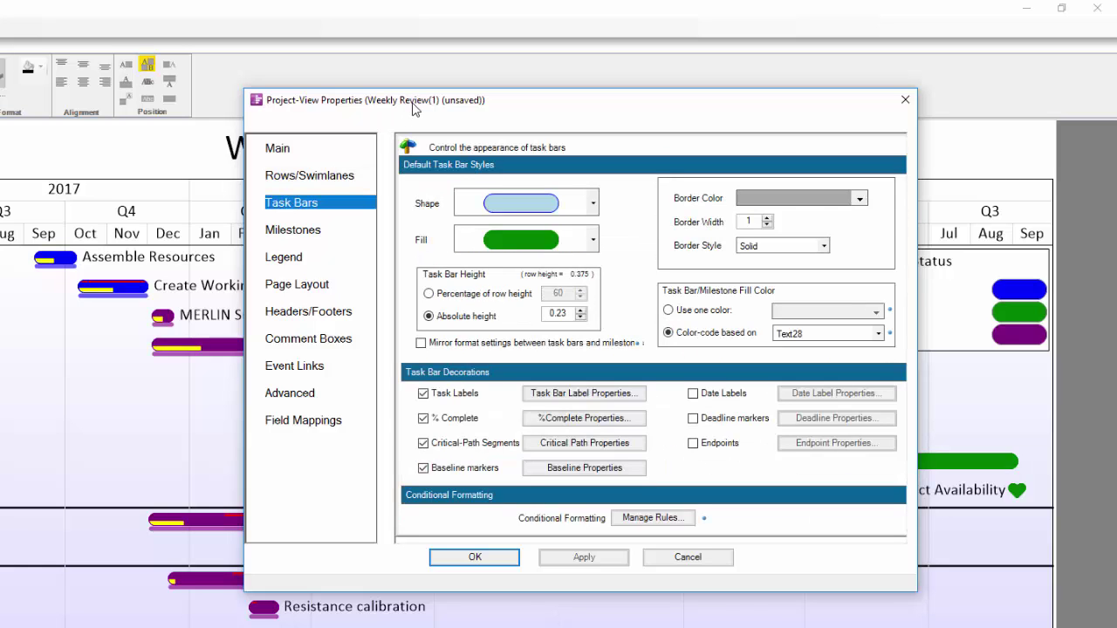
left_click(878, 335)
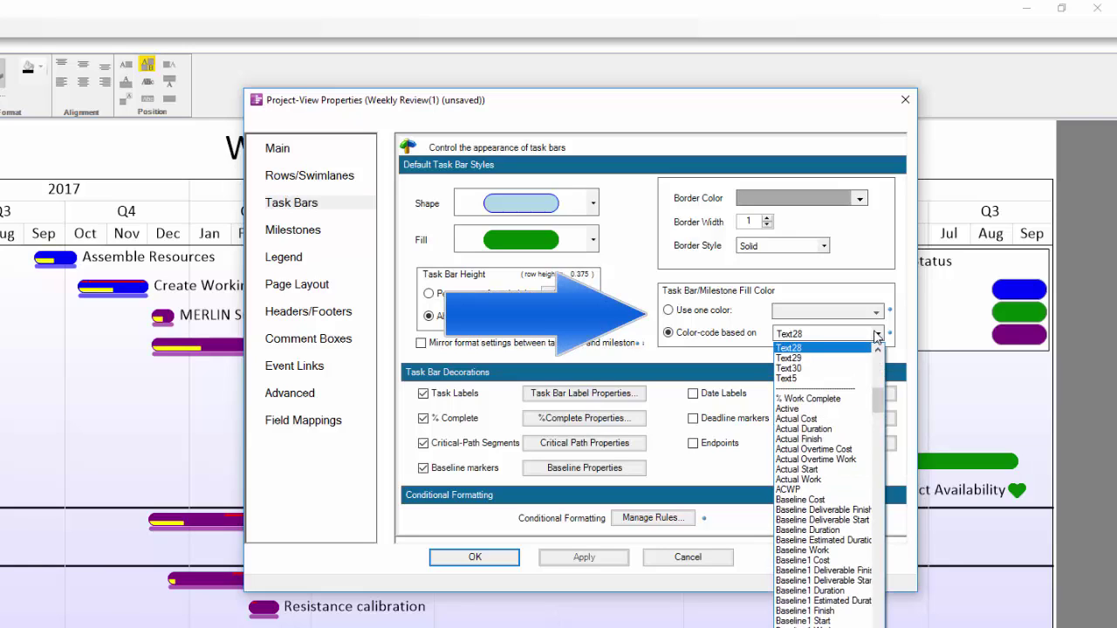
left_click(677, 365)
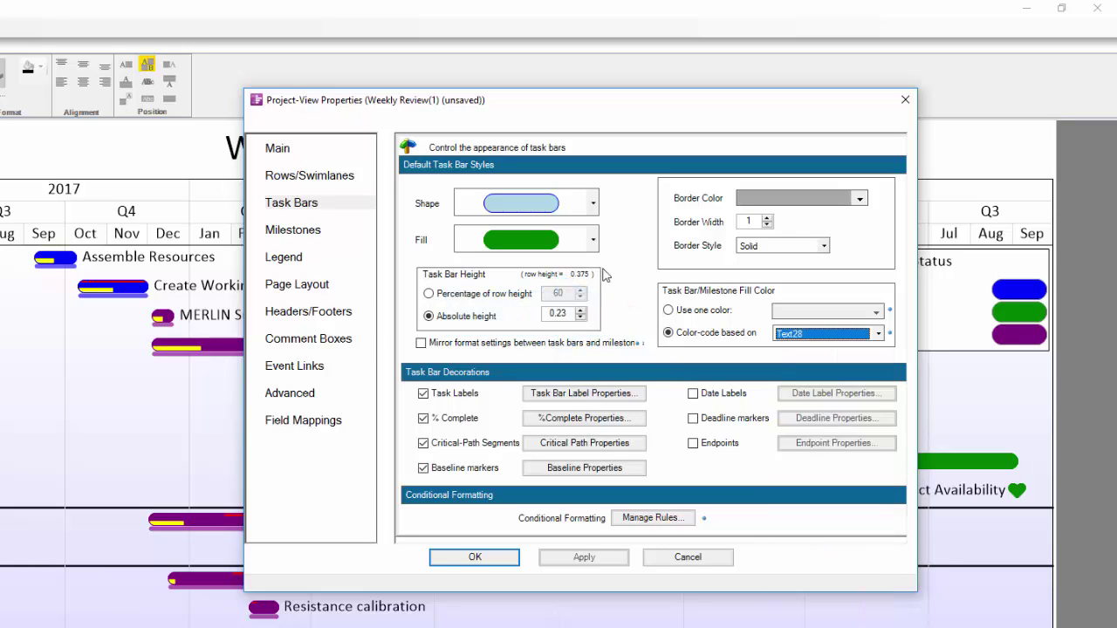
left_click_drag(576, 111, 460, 103)
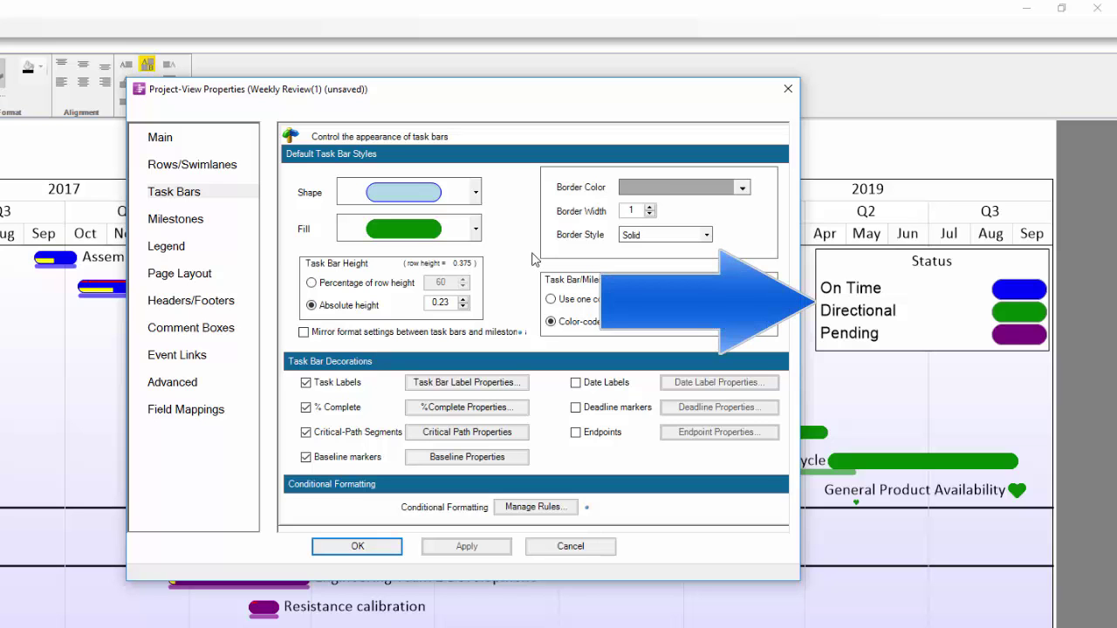
left_click(767, 322)
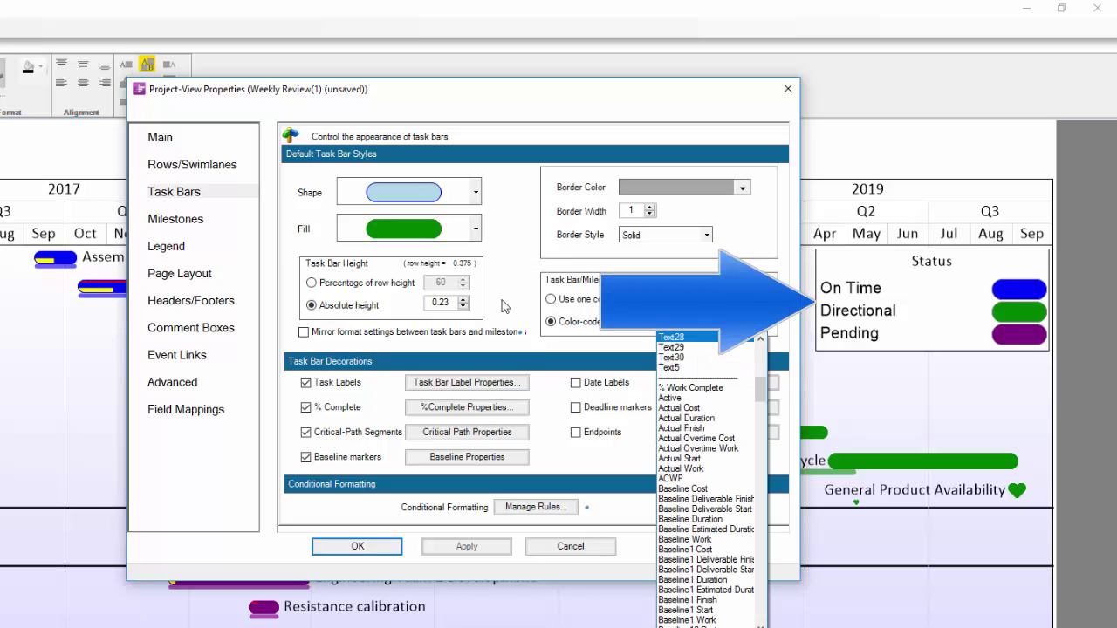
key("Escape")
left_click(563, 548)
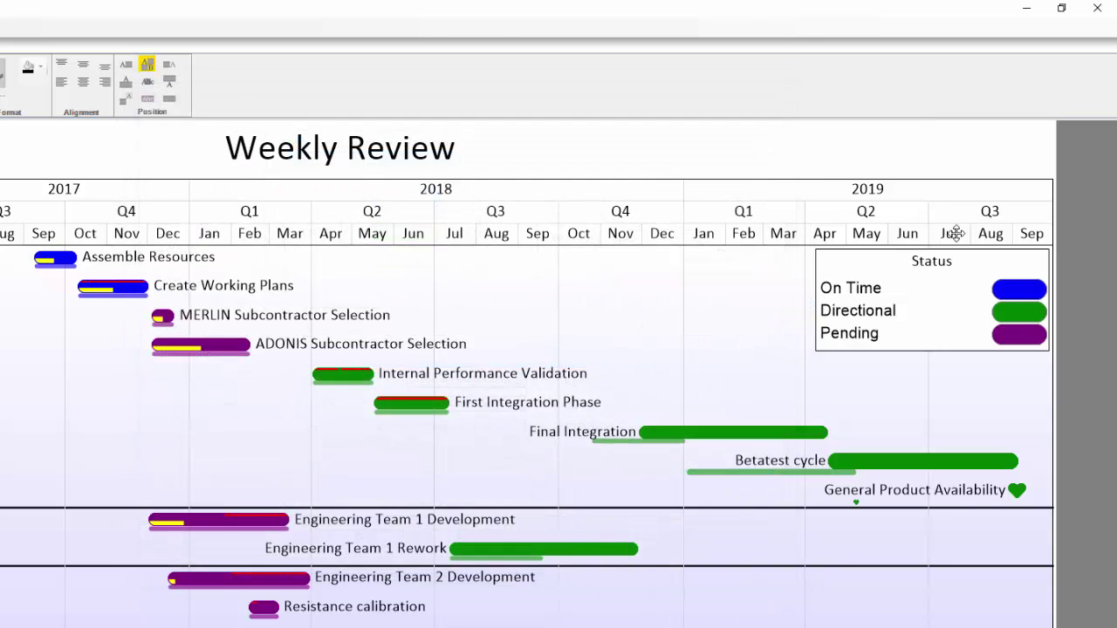
Step: View the editing options available for the Status legend
right_click(923, 260)
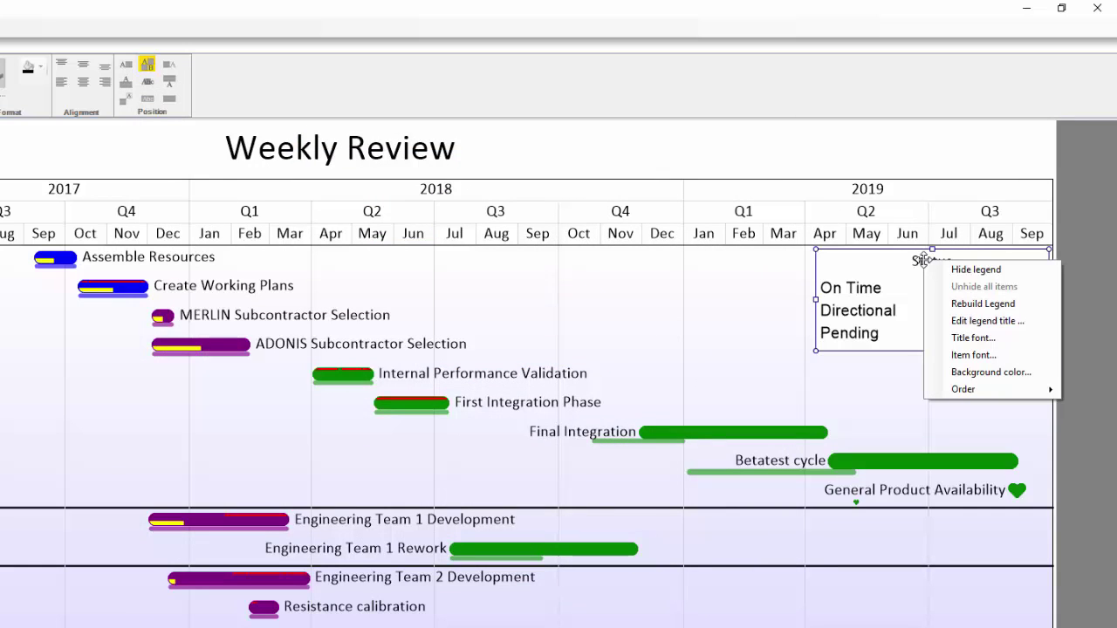
left_click(745, 270)
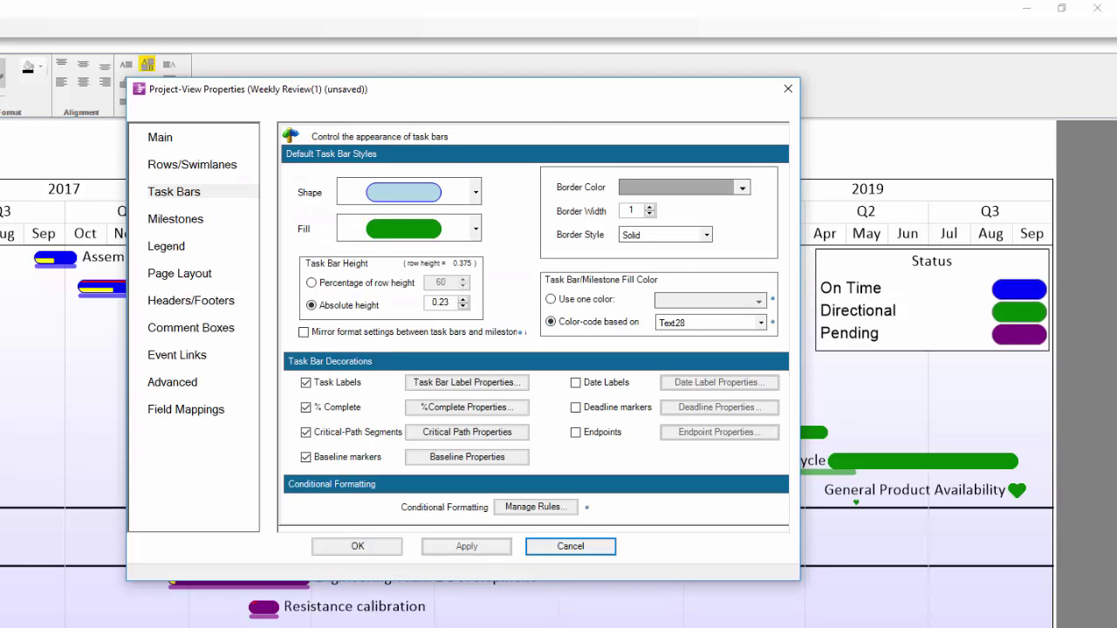
Step: Examine the task bars' percent-complete properties and baseline properties, cancelling each without changes
left_click(471, 406)
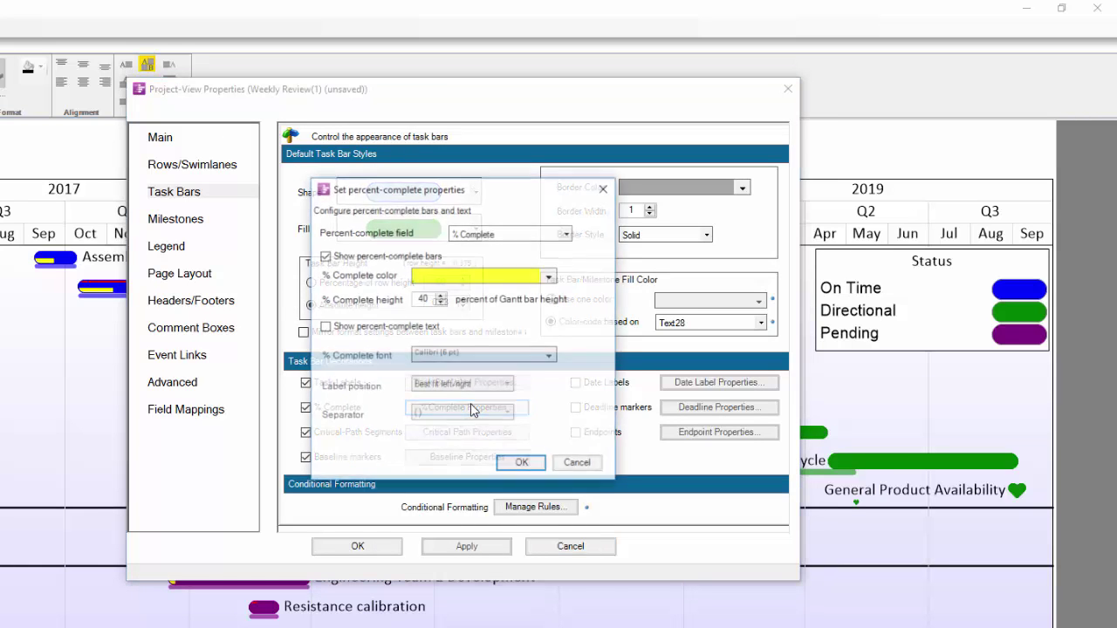
left_click(577, 464)
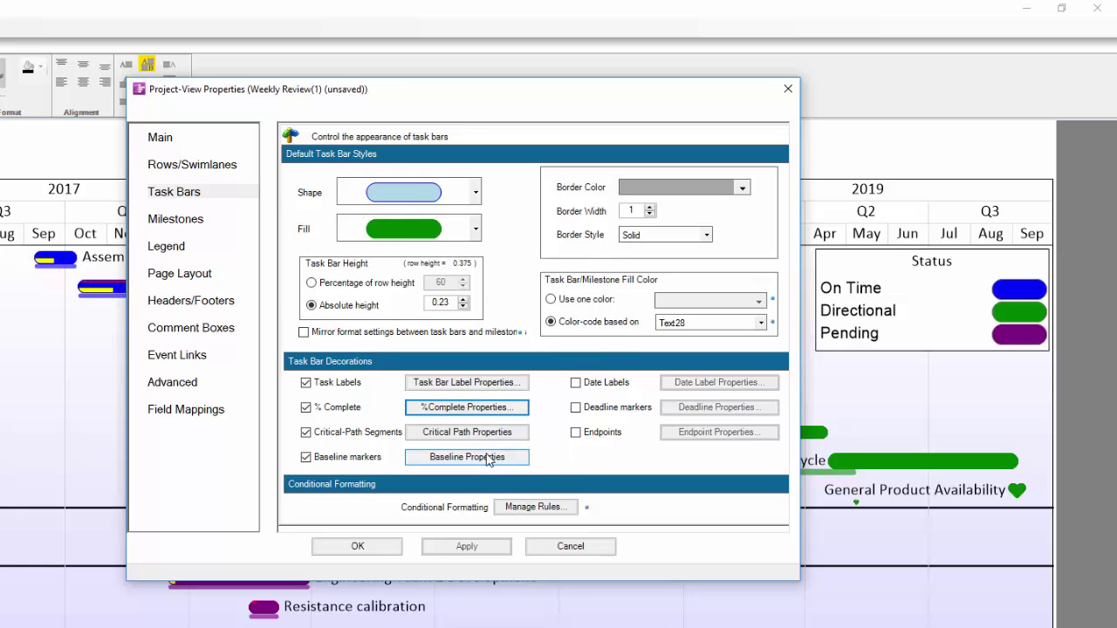
left_click(496, 454)
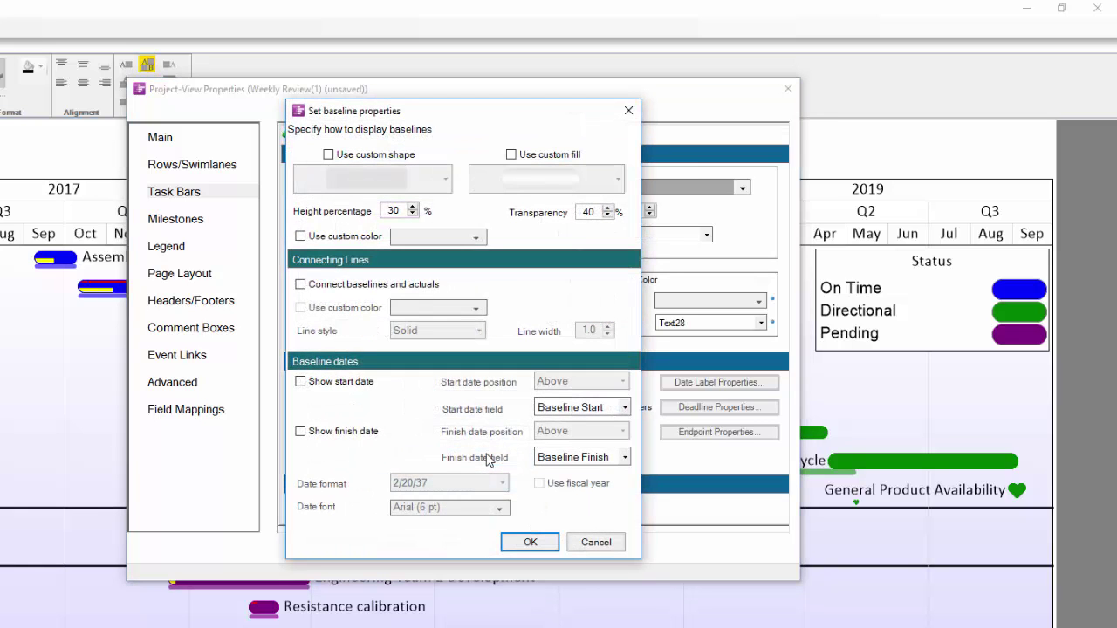
left_click(595, 543)
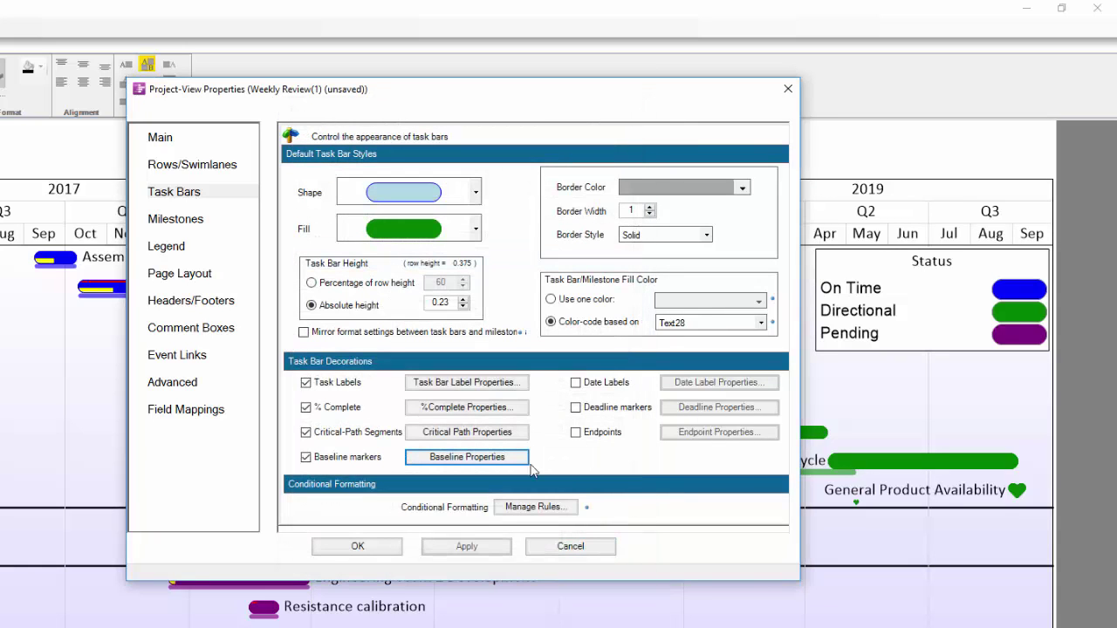
Step: Turn off the % Complete decoration on the task bars, apply it, and close the project-view properties
left_click(307, 408)
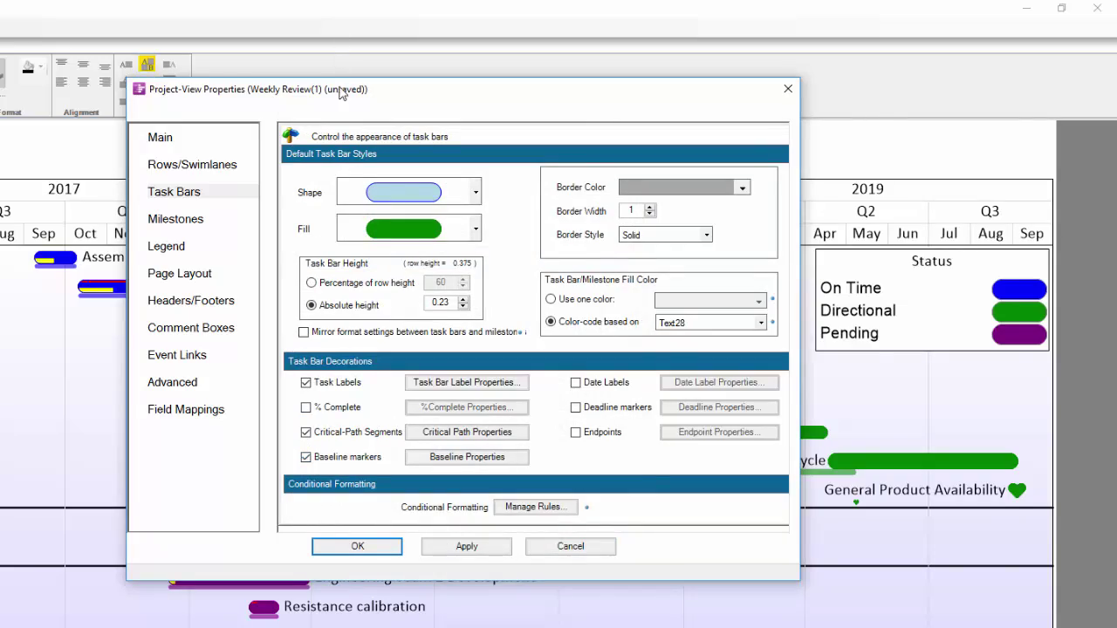
left_click_drag(343, 96, 547, 115)
left_click(672, 564)
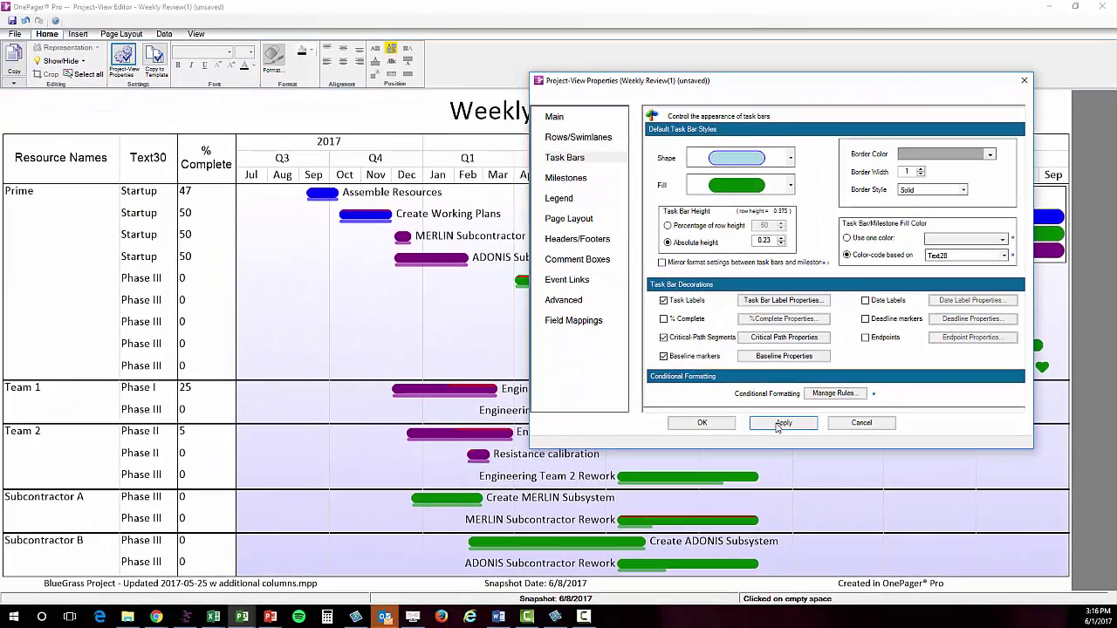
left_click(707, 424)
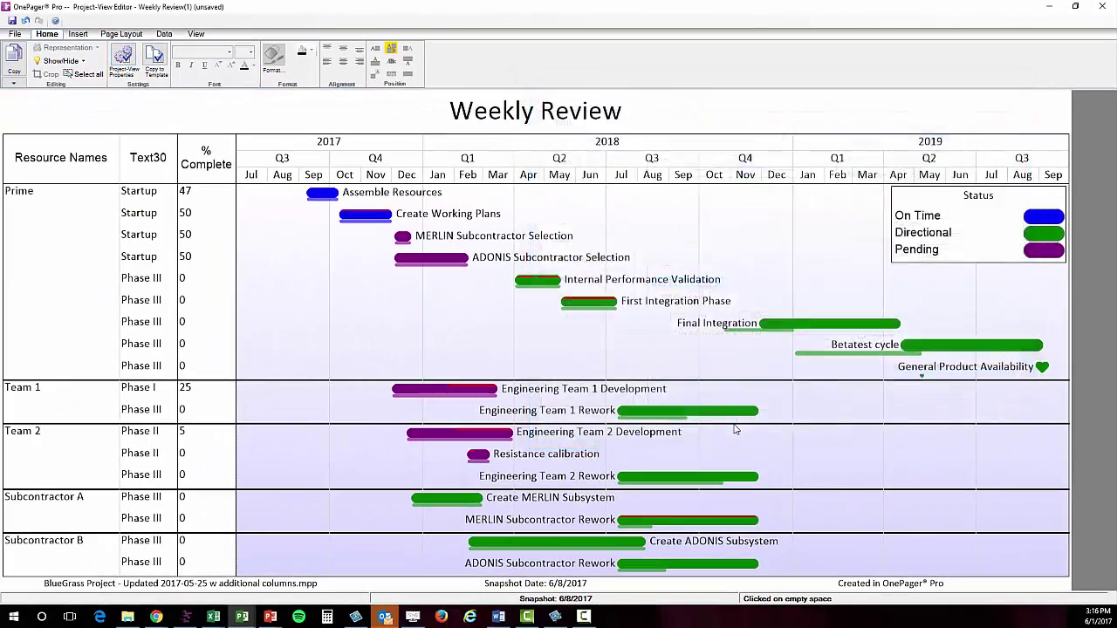